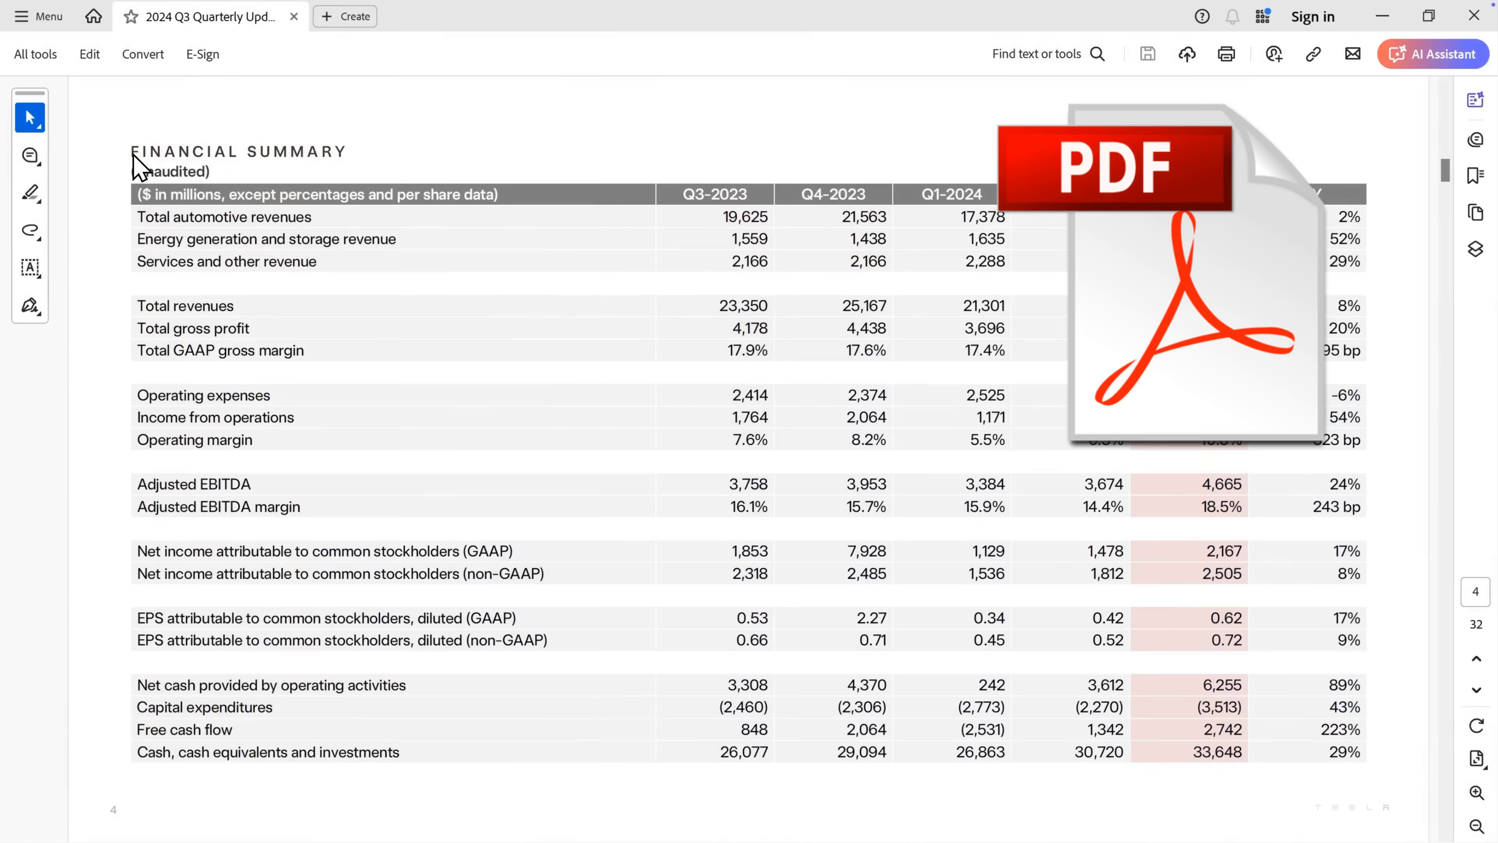
Select the Financial Summary table text on page 4 of the PDF, down to the net income rows.
left_click_drag(133, 155, 1350, 752)
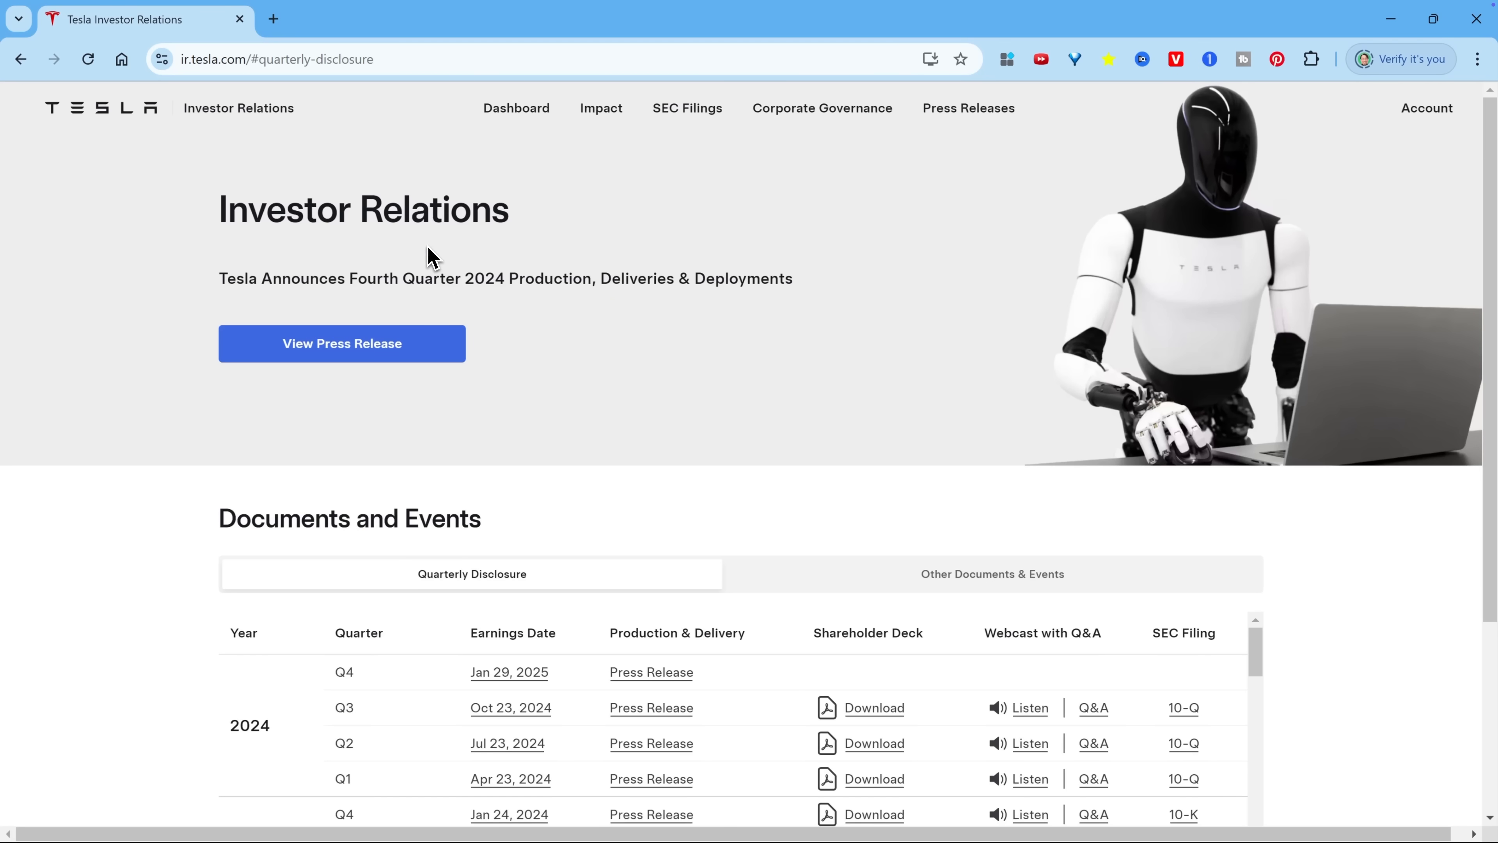
Download the Q3 2024 Shareholder Deck PDF from the Documents and Events section.
scroll(743, 445, "down", 4)
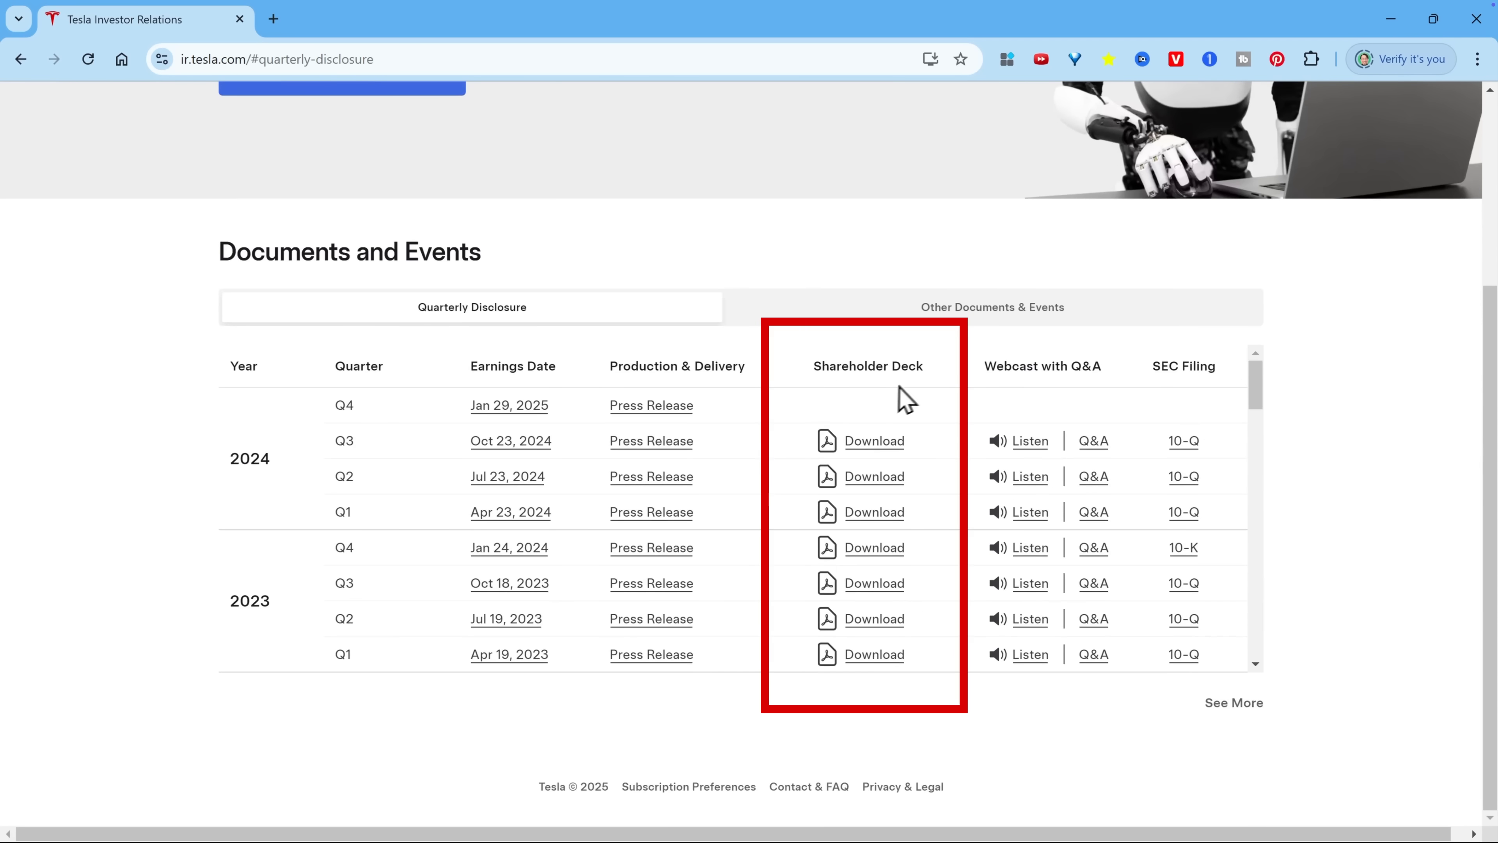
left_click(871, 461)
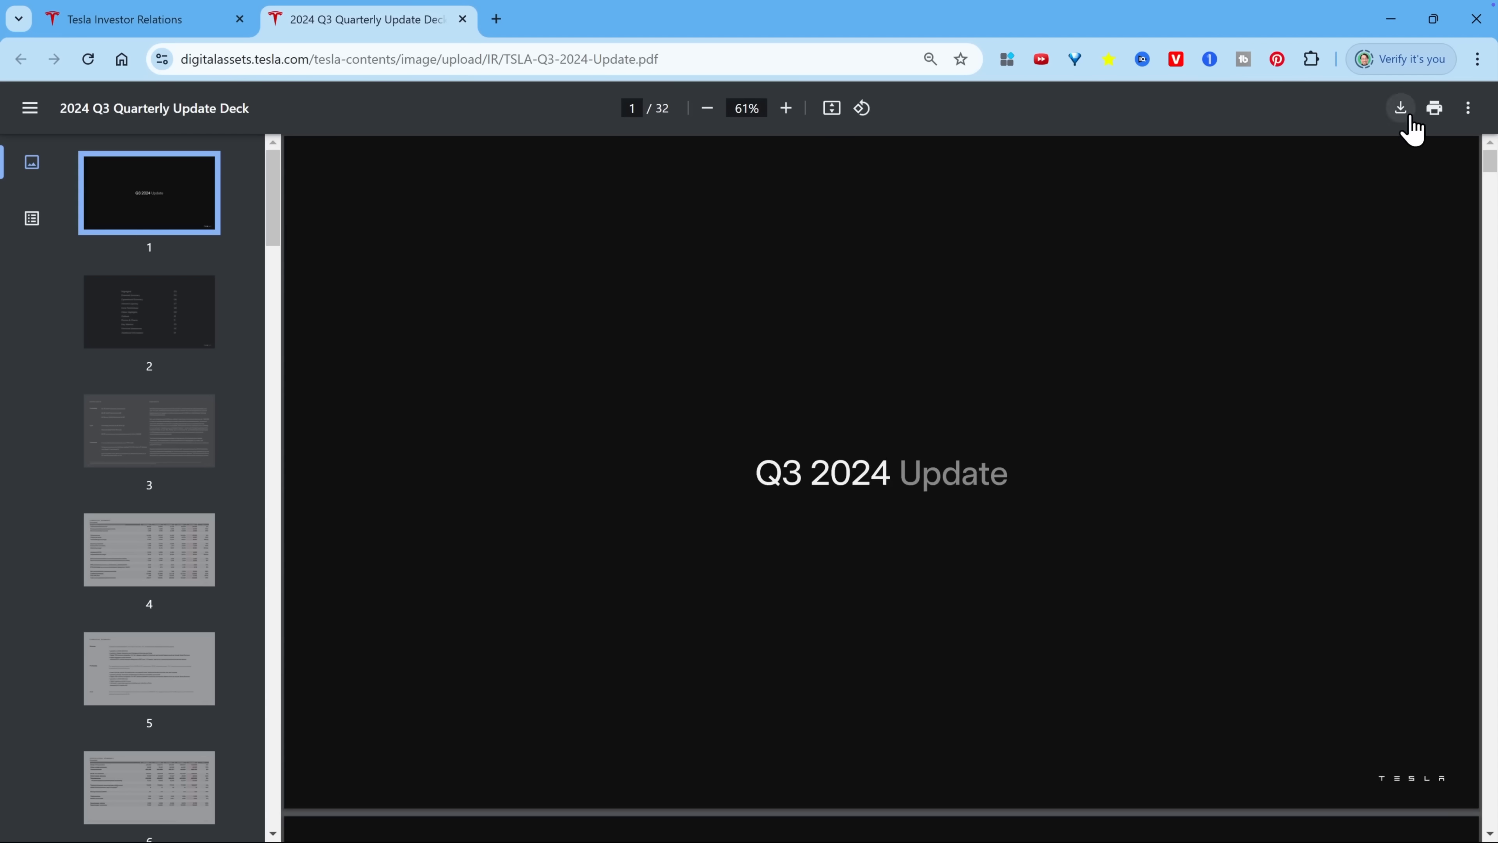
left_click(1400, 107)
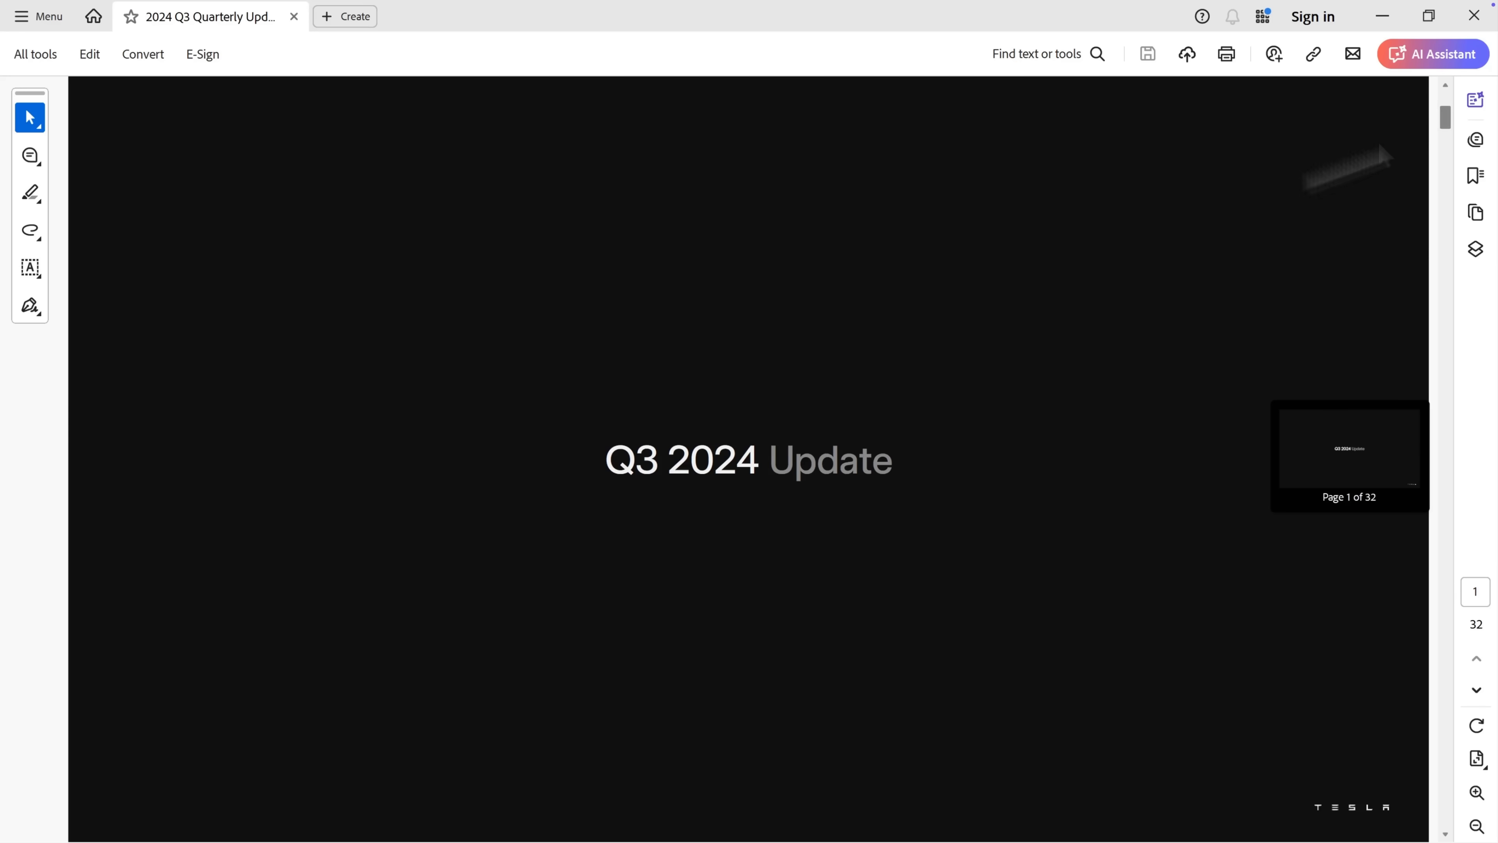
Go to page 4 and select the entire Financial Summary table.
left_click_drag(1445, 118, 1446, 176)
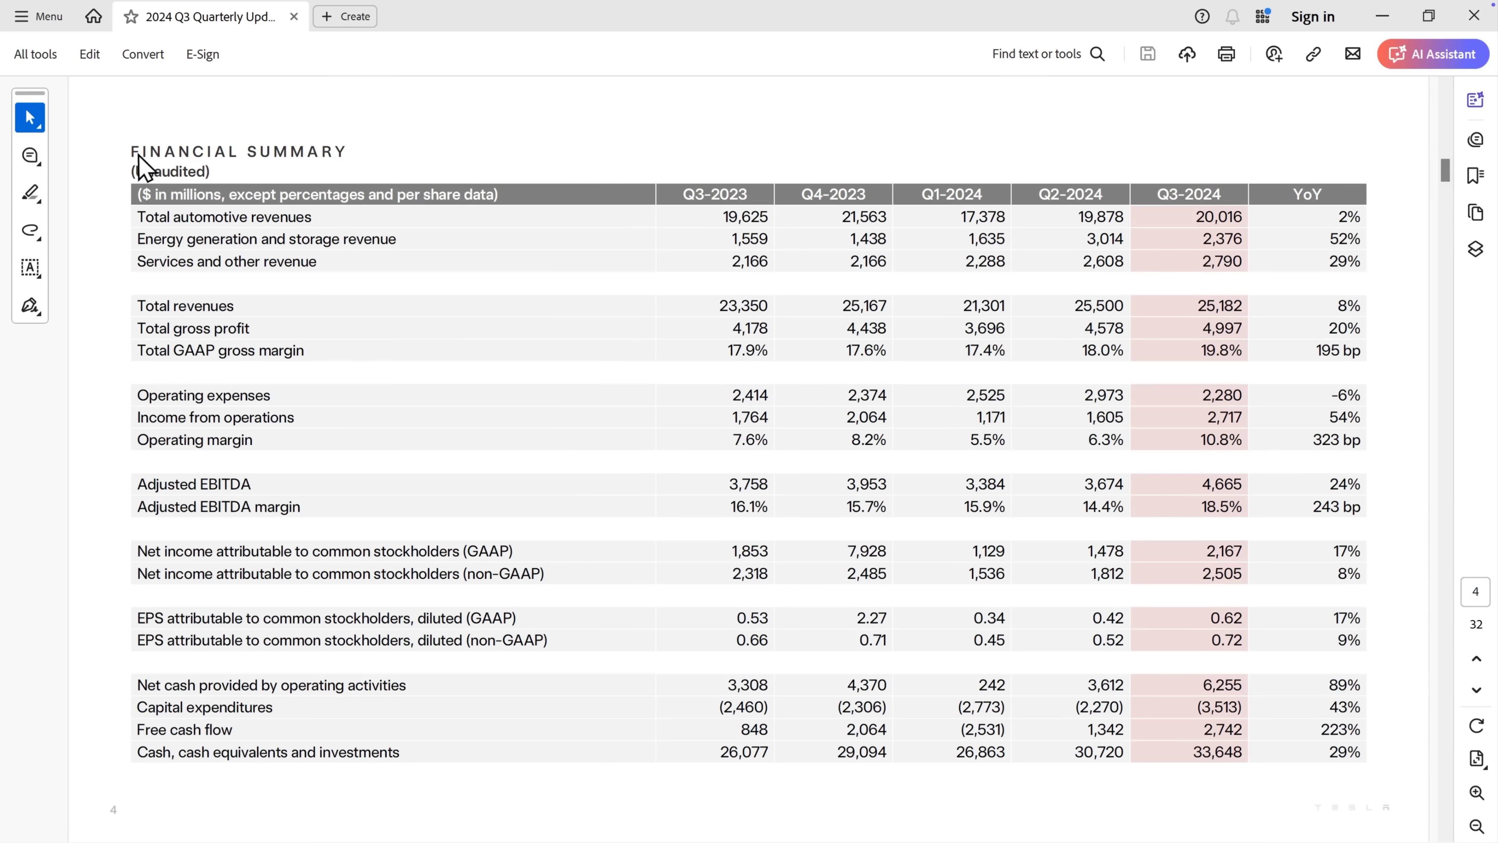
left_click_drag(132, 154, 1358, 741)
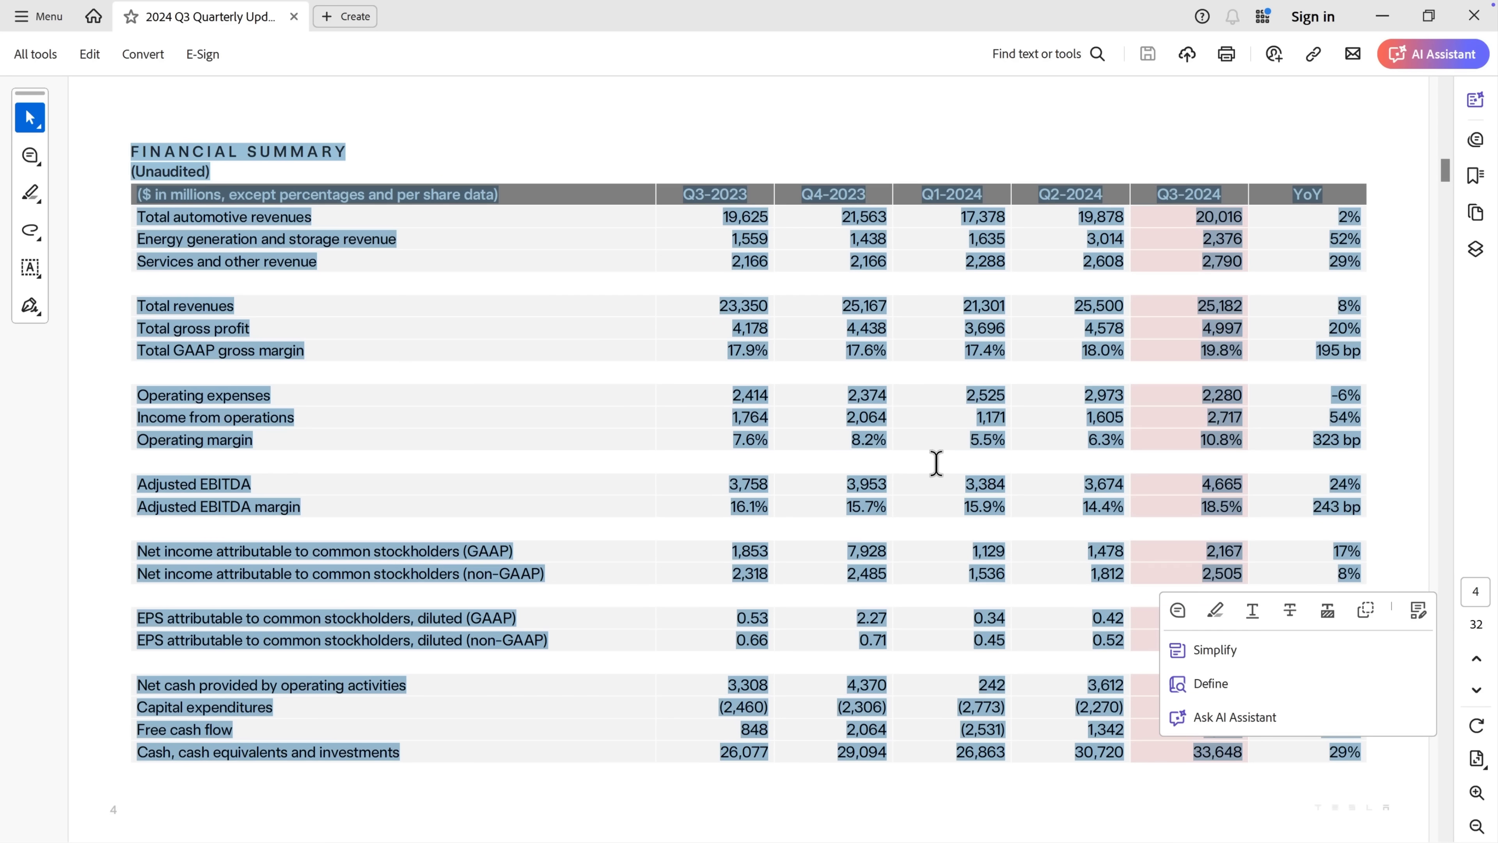
Copy the table text and paste it into B8 on the Level 0 sheet.
key("ctrl+c")
key("alt+Tab")
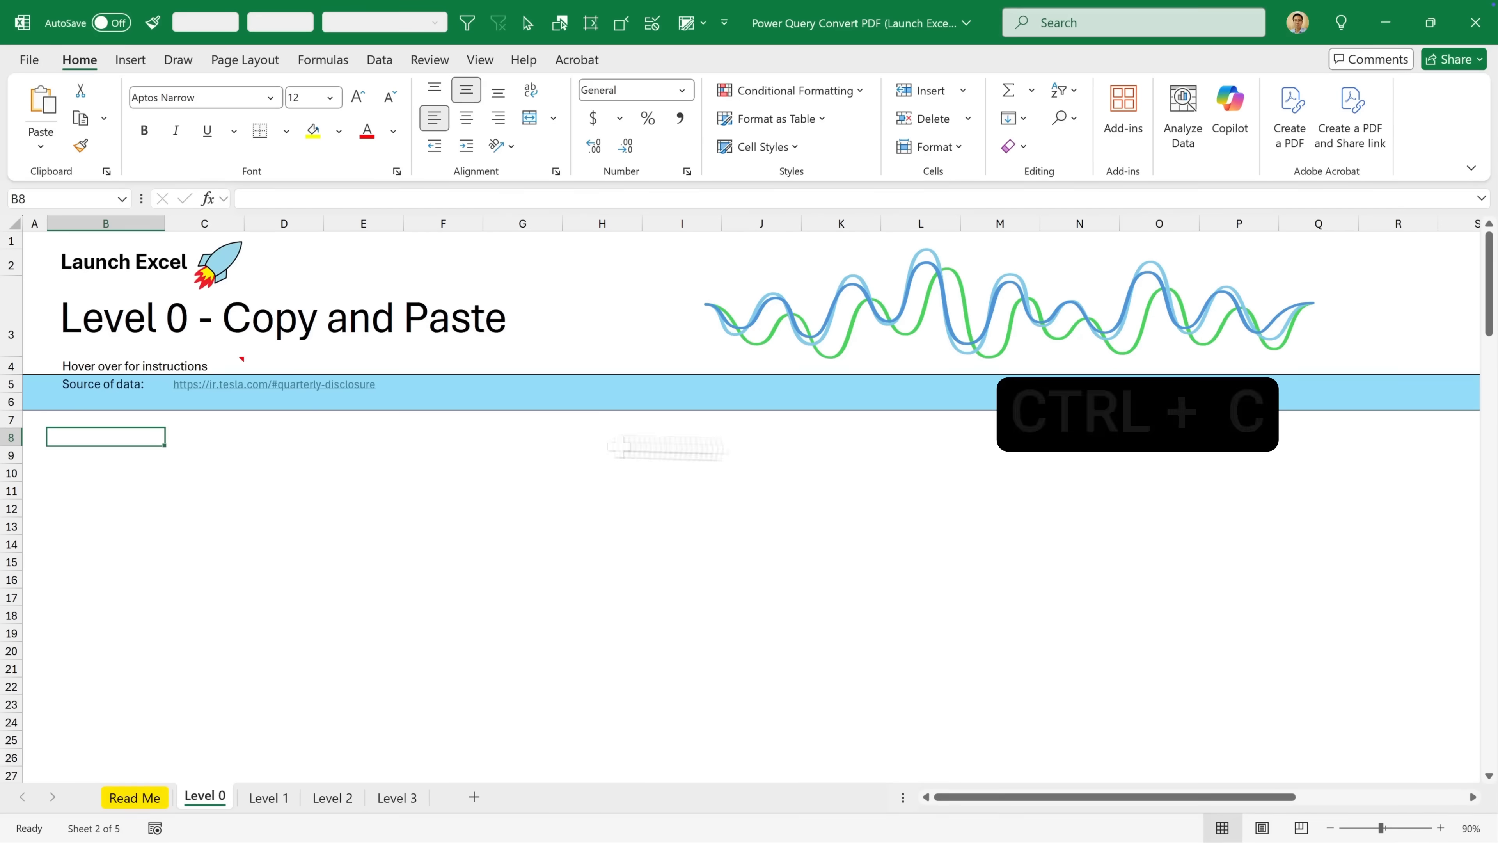
key("ctrl+v")
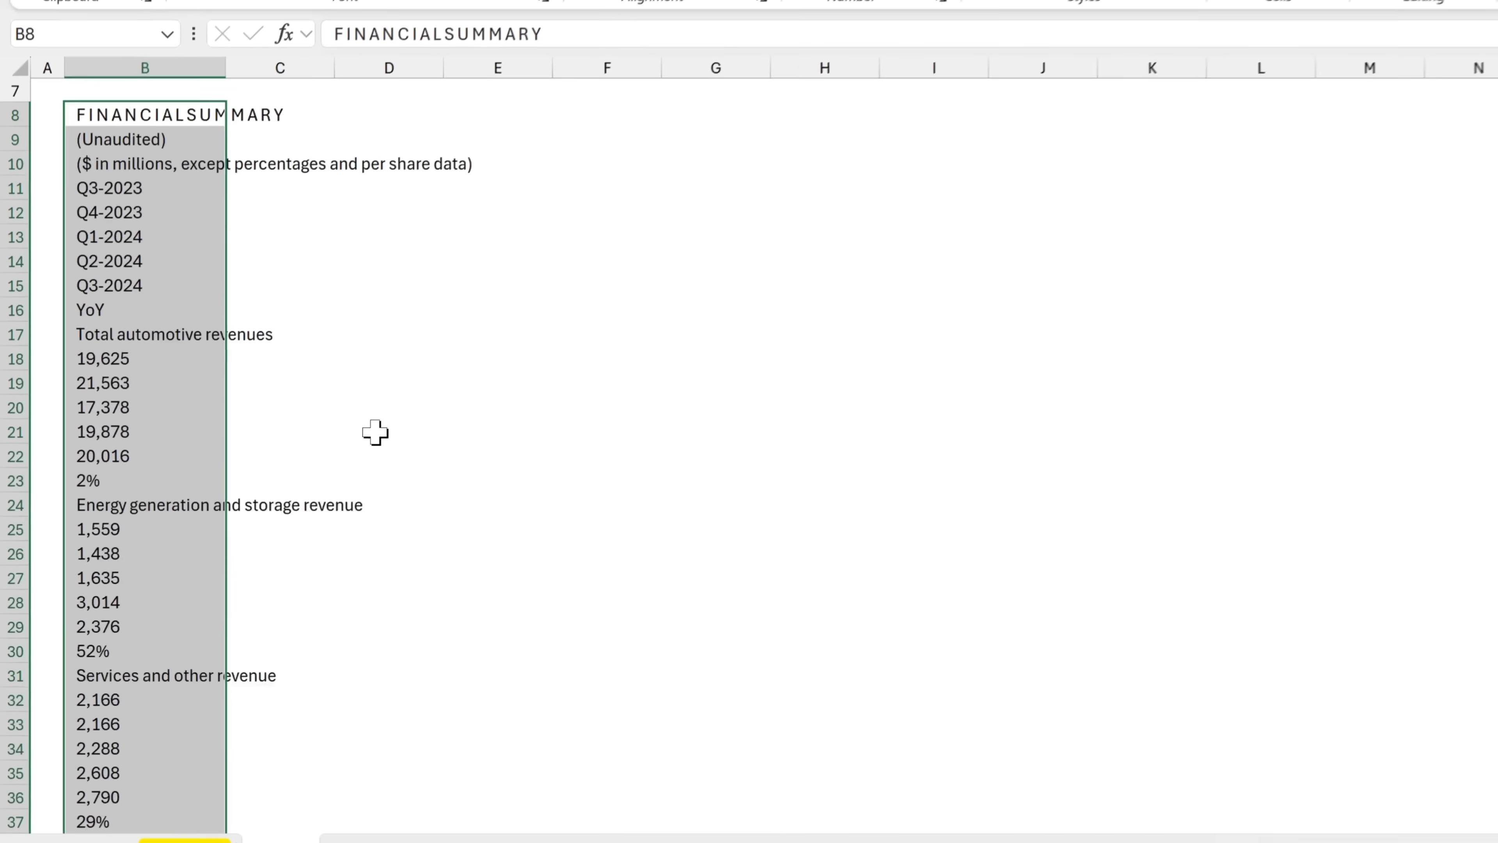
scroll(313, 466, "down", 5)
scroll(383, 427, "down", 9)
scroll(384, 430, "up", 4)
scroll(383, 430, "up", 12)
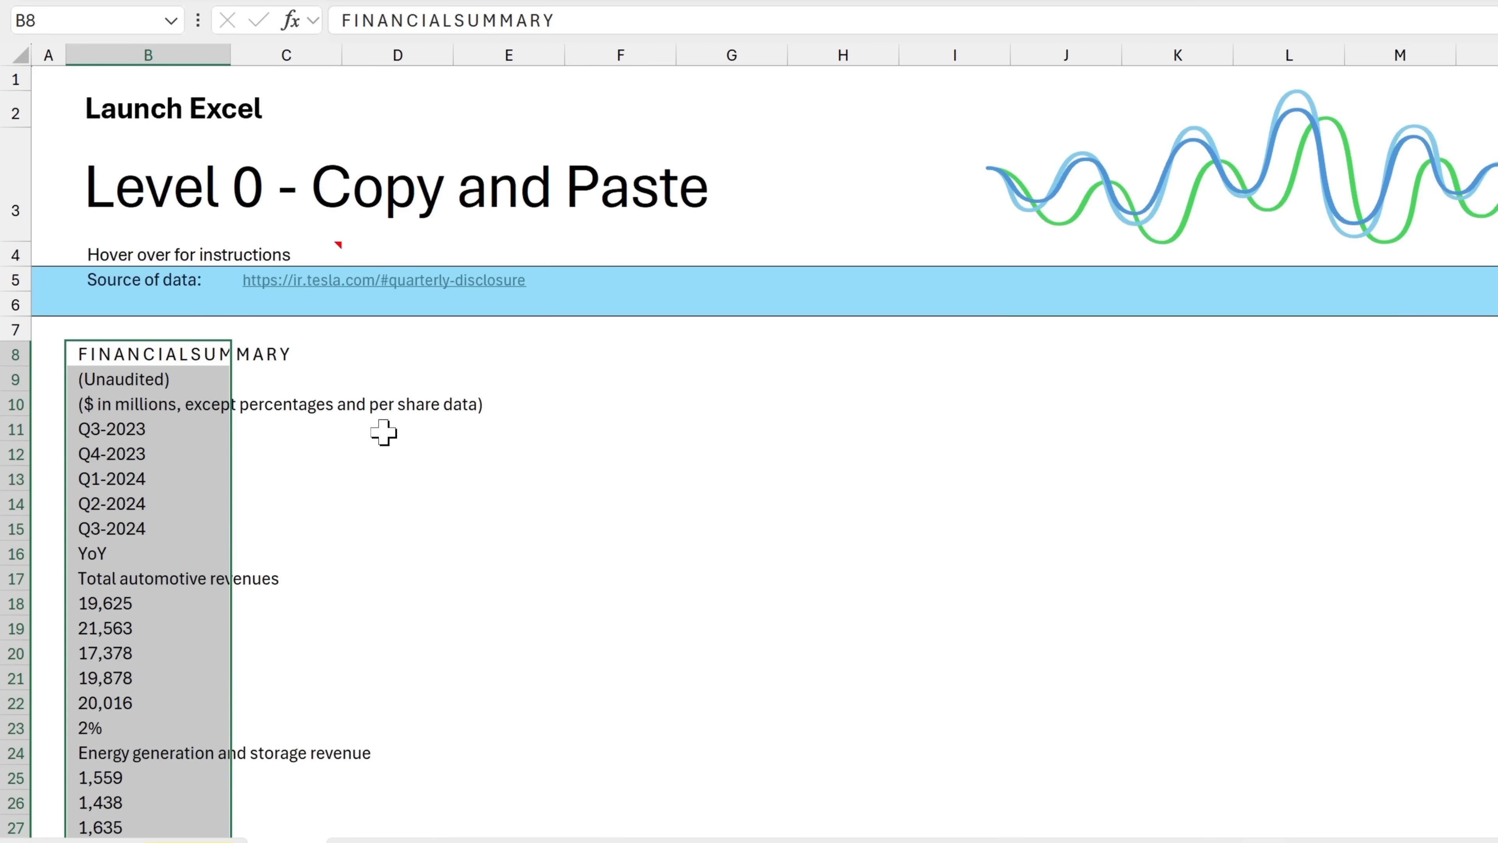
Move the Q3-2023 through Q3-2024 and YoY headers across row 10.
left_click(89, 413)
left_click(88, 429)
left_click_drag(133, 442, 522, 413)
left_click(101, 453)
left_click_drag(118, 466, 631, 407)
left_click(77, 478)
left_click_drag(62, 478, 789, 404)
left_click_drag(66, 503, 1012, 404)
left_click_drag(65, 553, 89, 429)
left_click(88, 578)
Lay out Total automotive revenues in row 11 and start Energy generation in row 12.
left_click(88, 603)
left_click_drag(66, 603, 726, 429)
left_click(88, 628)
left_click(89, 652)
left_click_drag(66, 652, 837, 429)
left_click(88, 678)
left_click(89, 703)
left_click_drag(66, 678, 1065, 429)
left_click_drag(66, 728, 1147, 429)
left_click_drag(66, 752, 89, 454)
left_click_drag(66, 777, 589, 453)
left_click(118, 802)
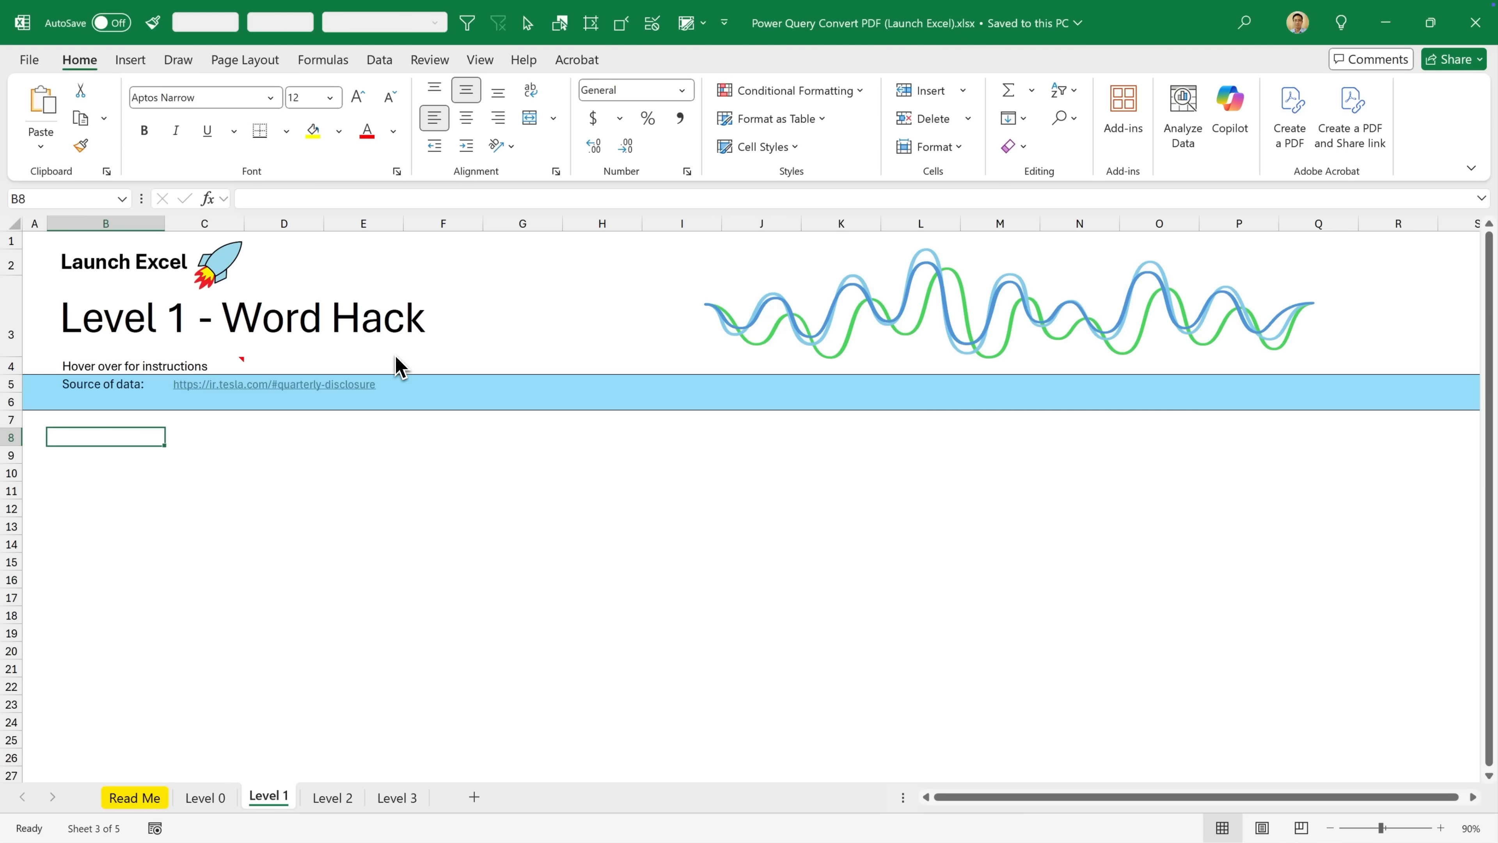
Select all text on the Financial Summary page in Acrobat, then bring up blank Document1.
key("alt+Tab")
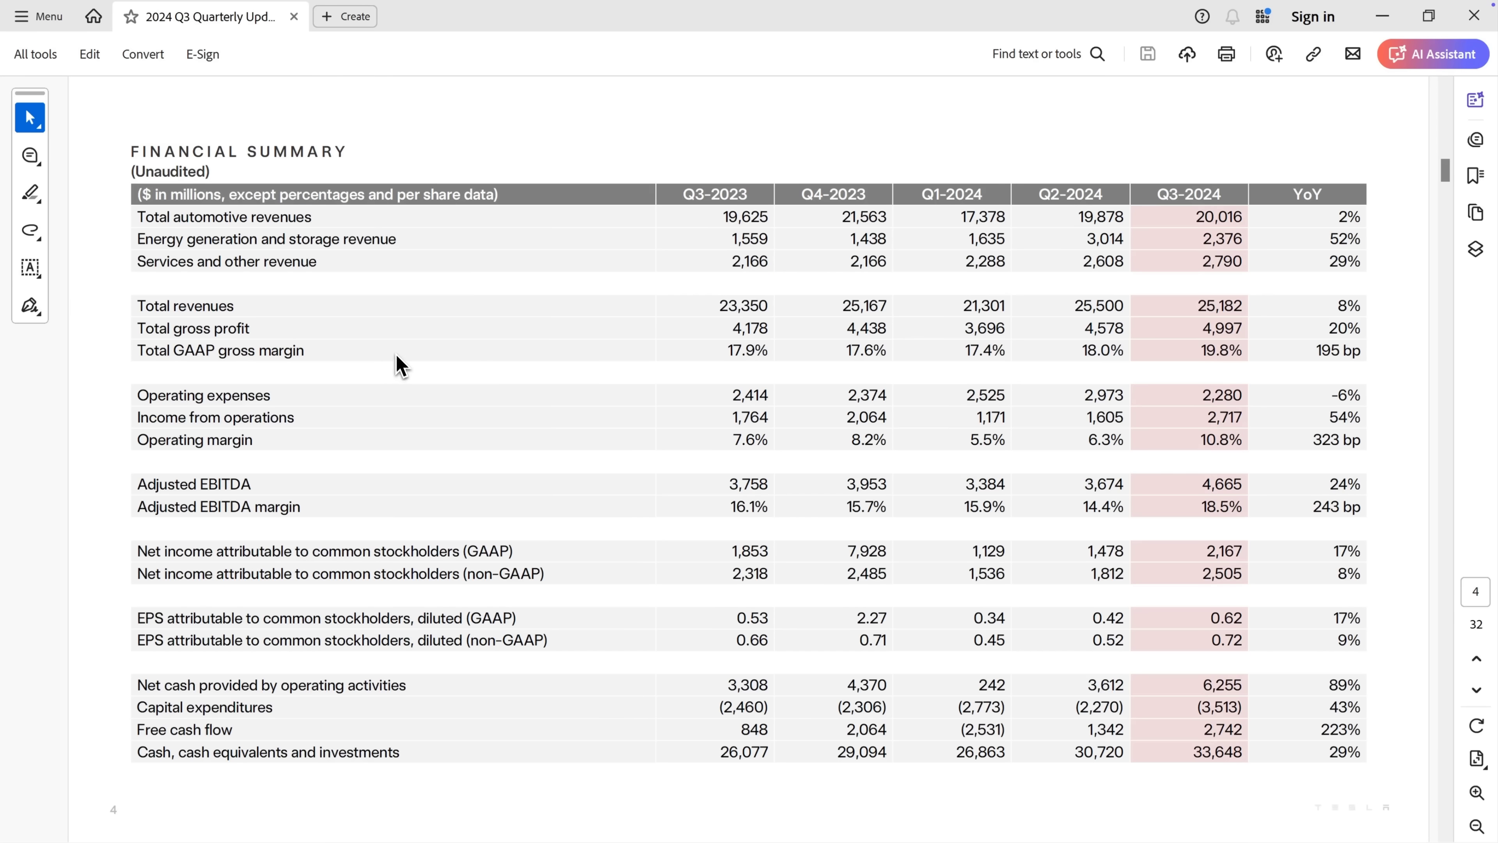
key("ctrl+a")
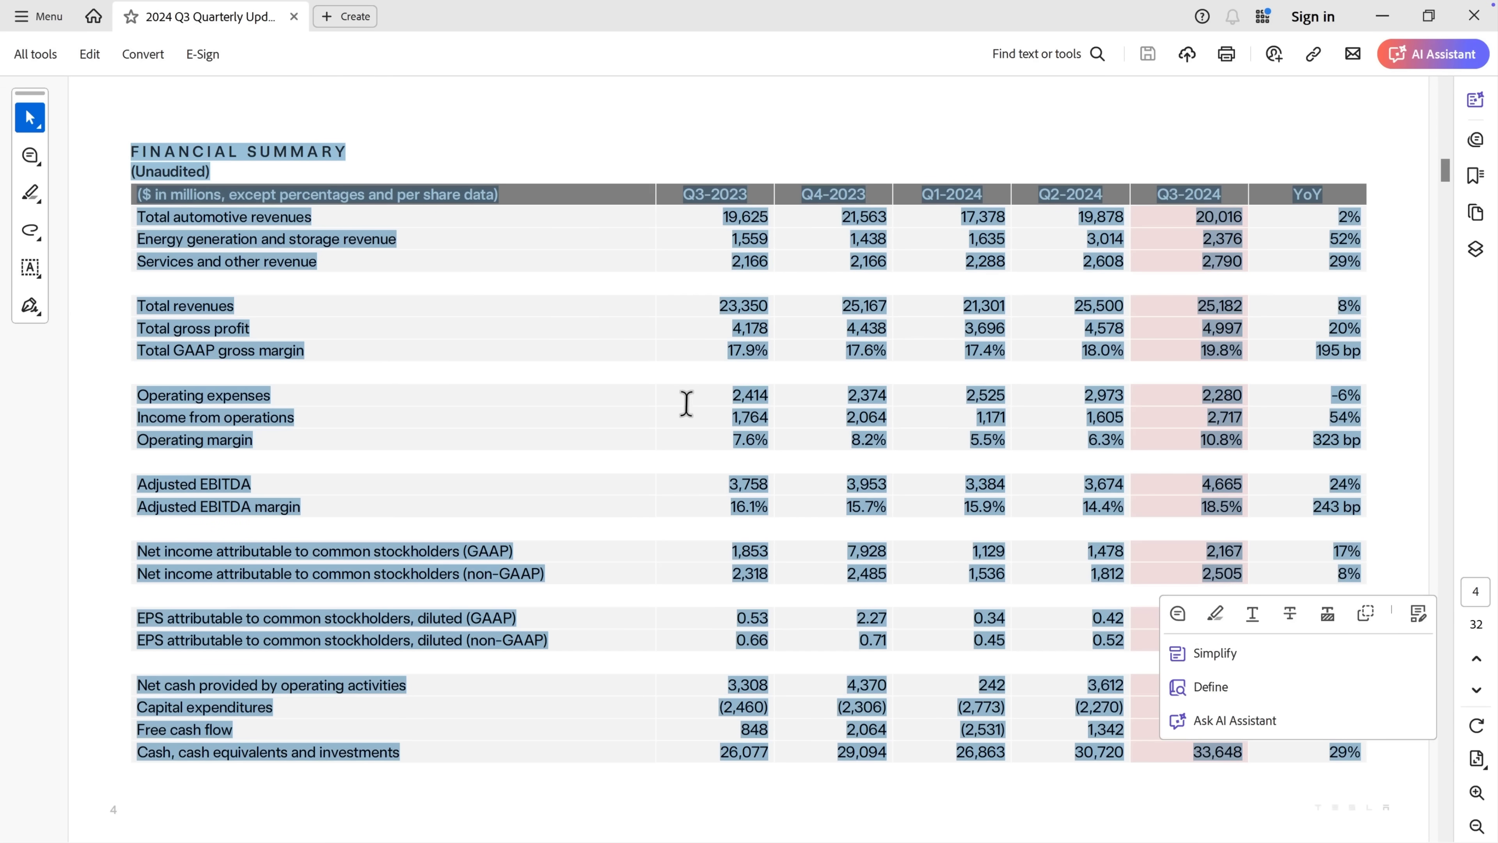
key("alt+Tab")
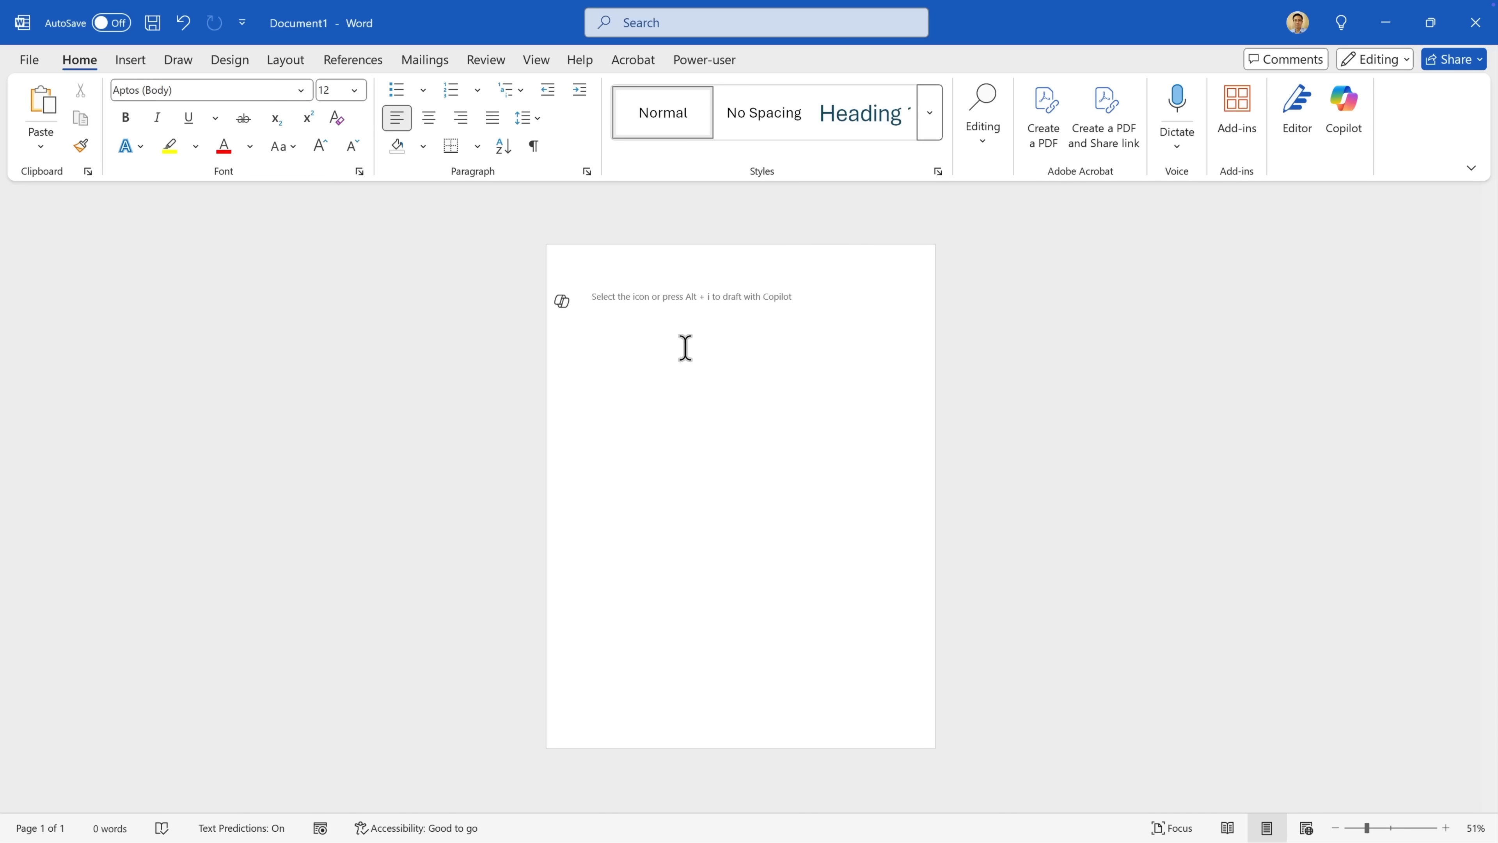
Paste the Financial Summary into Word as a table and select the whole table.
key("ctrl+v")
scroll(679, 324, "up", 3)
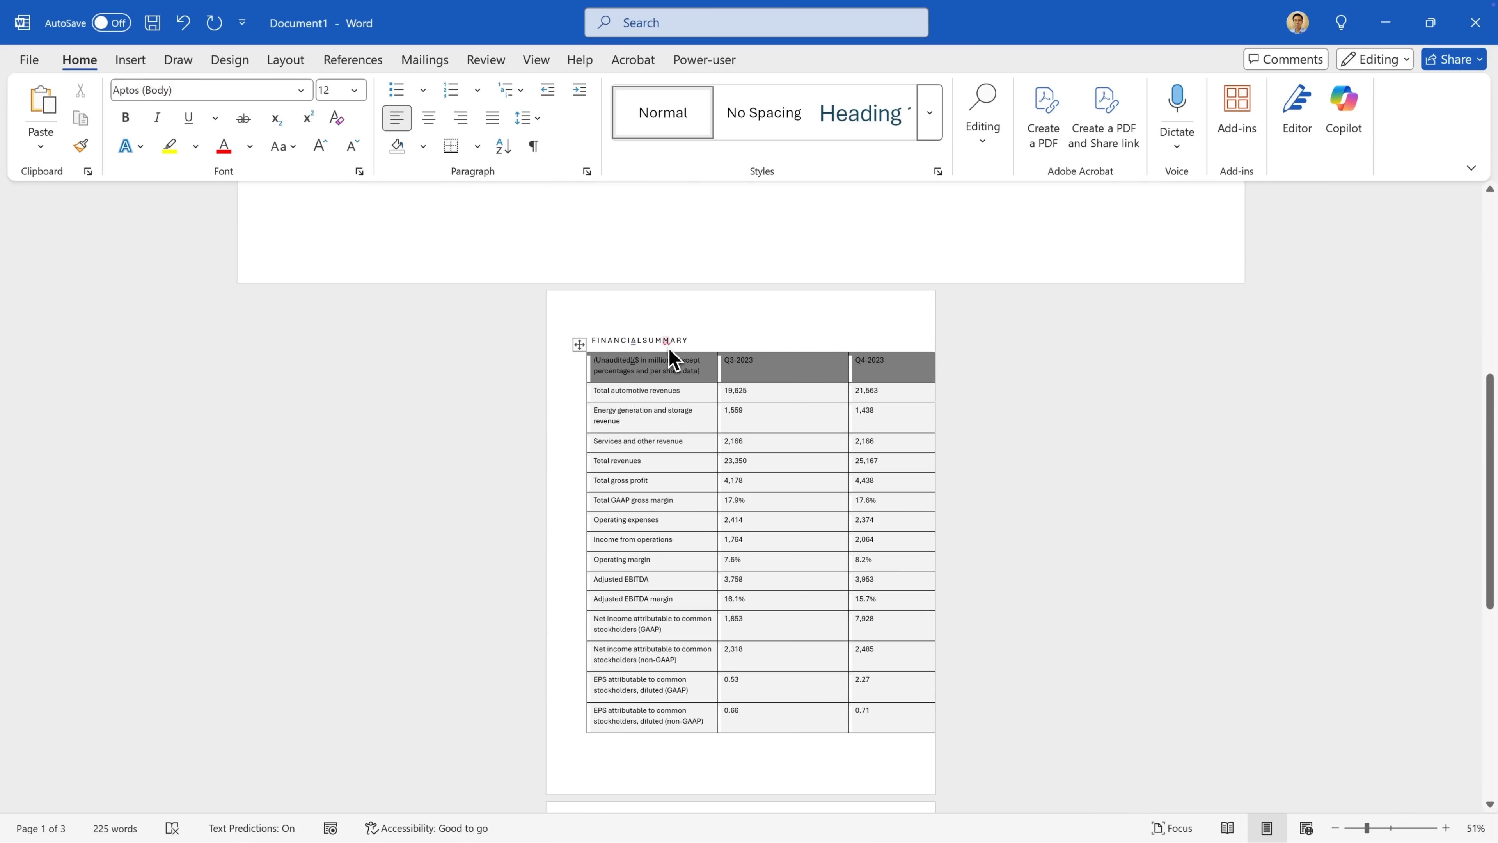
left_click(576, 345)
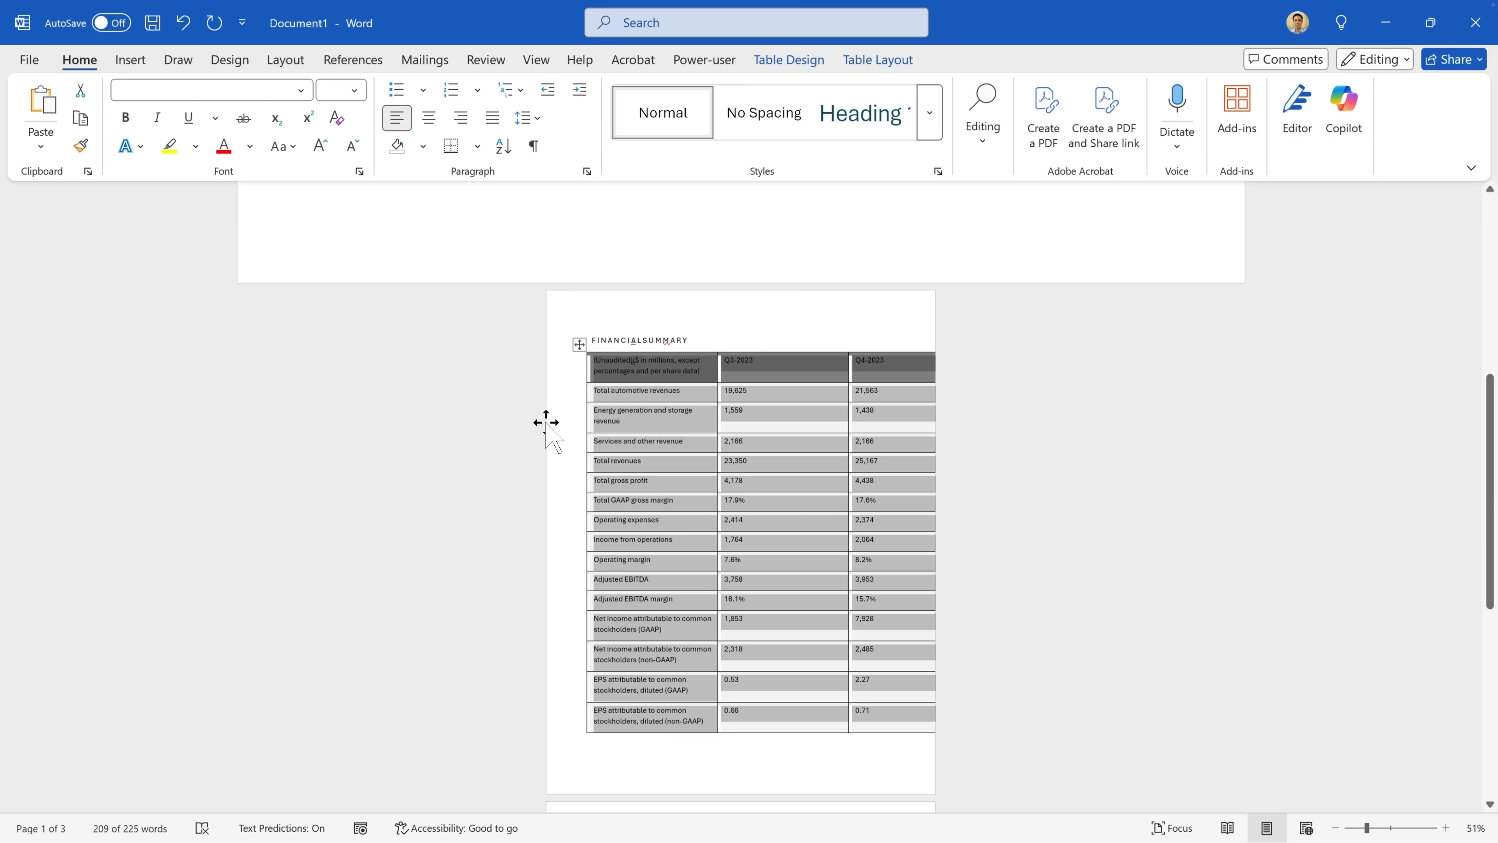
Paste the Word table into B8 on the Level 1 sheet, filling B8:H27.
key("alt+Tab")
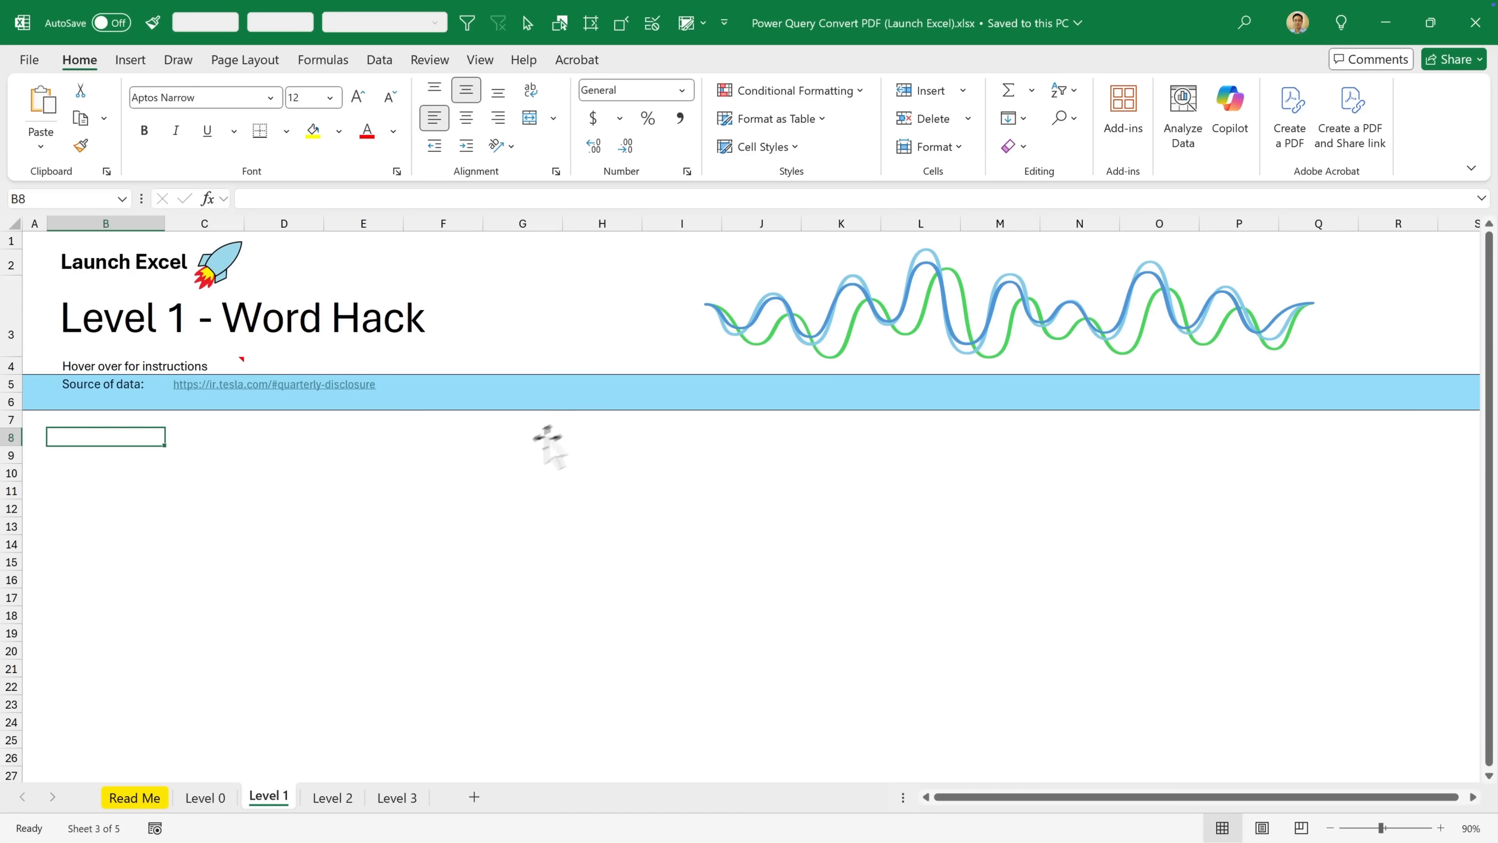
key("ctrl+v")
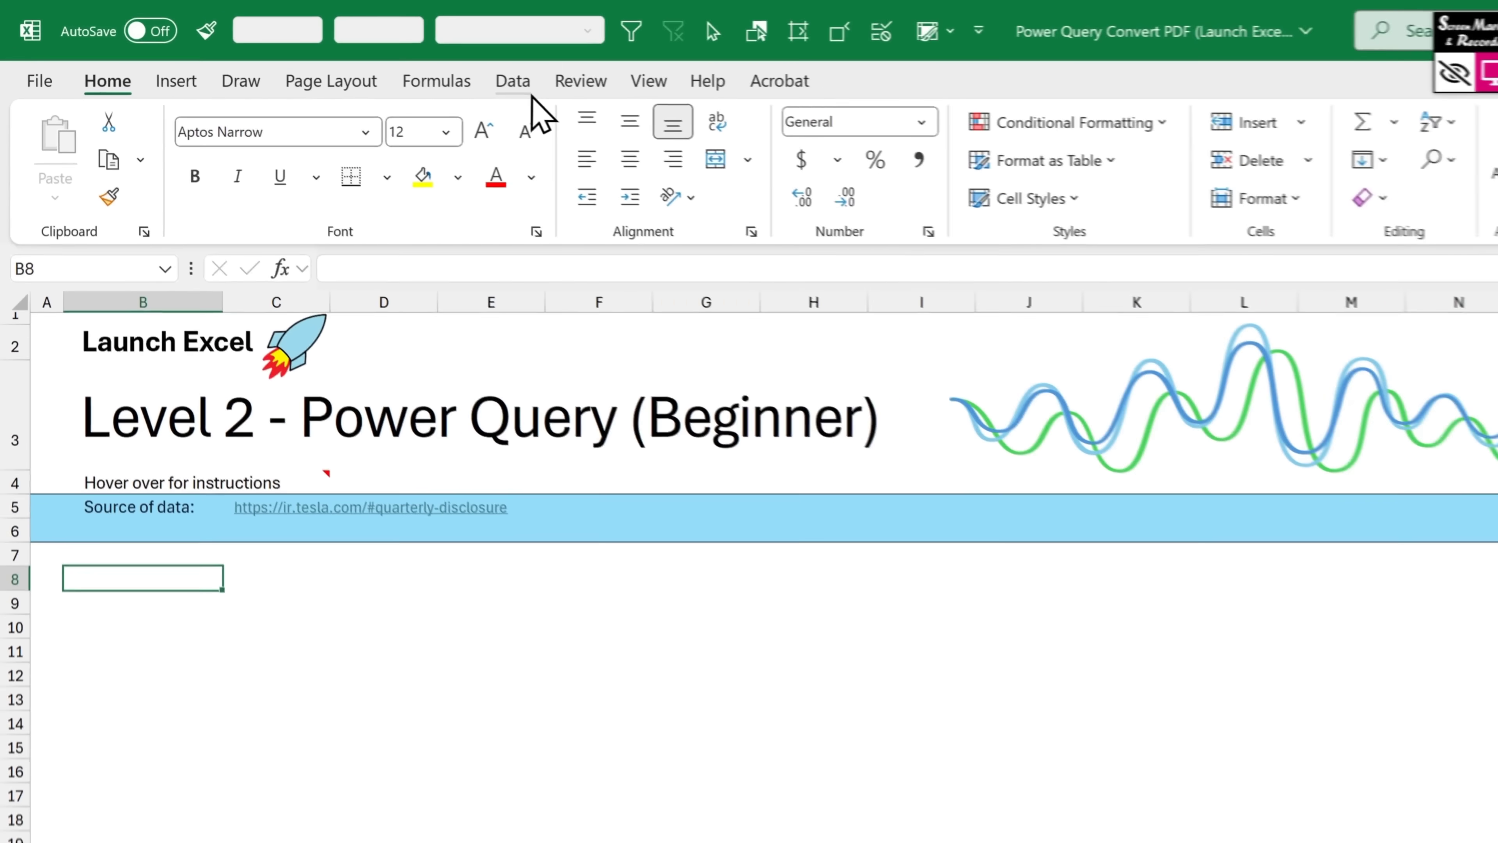
Import TSLA-Q3-2024-Update.pdf through Get Data > From File > From PDF.
left_click(381, 61)
left_click(55, 195)
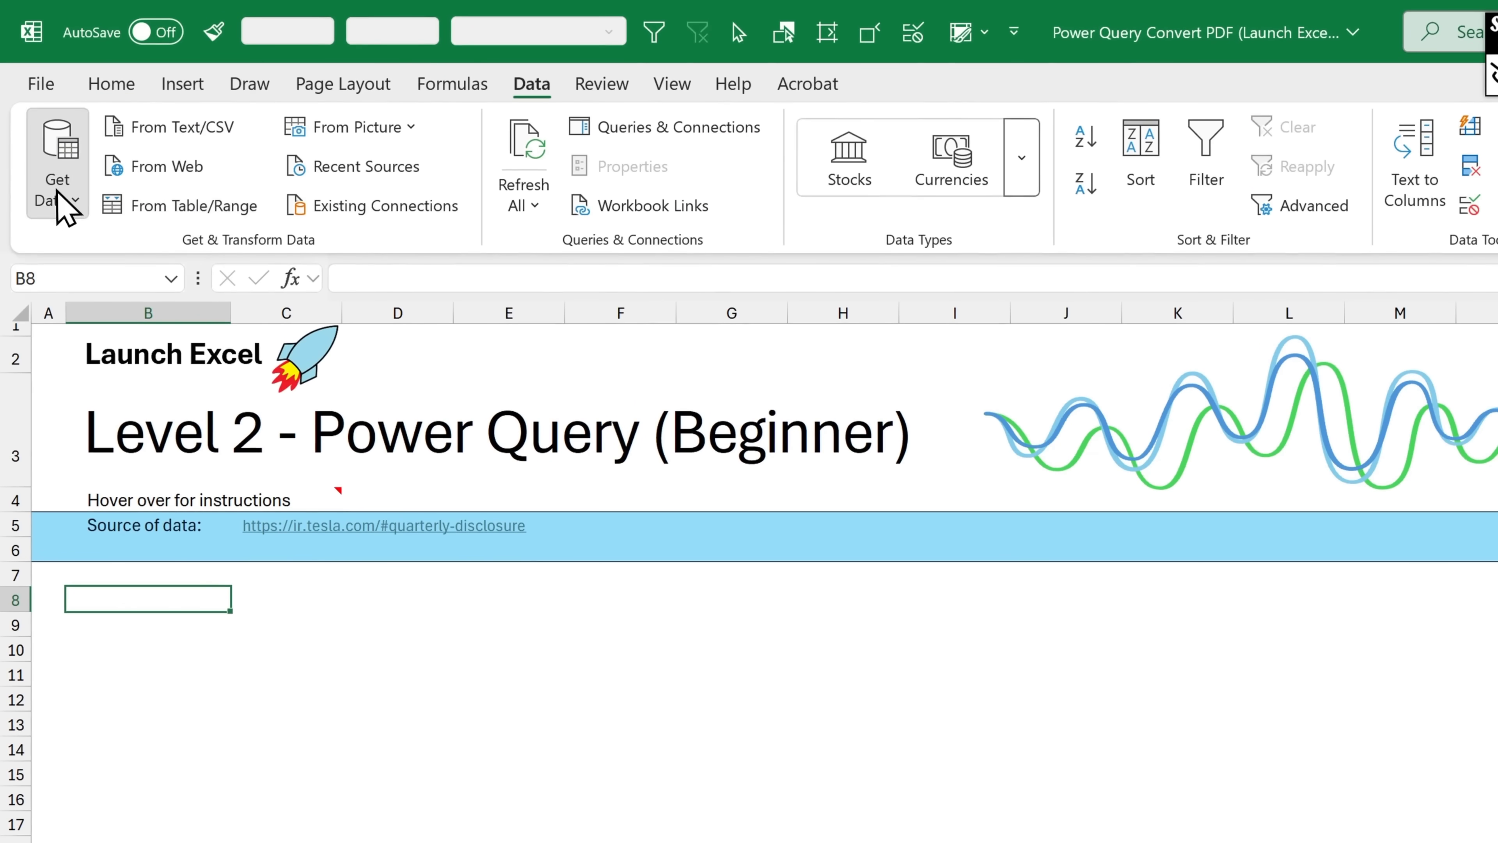
mouse_move(197, 266)
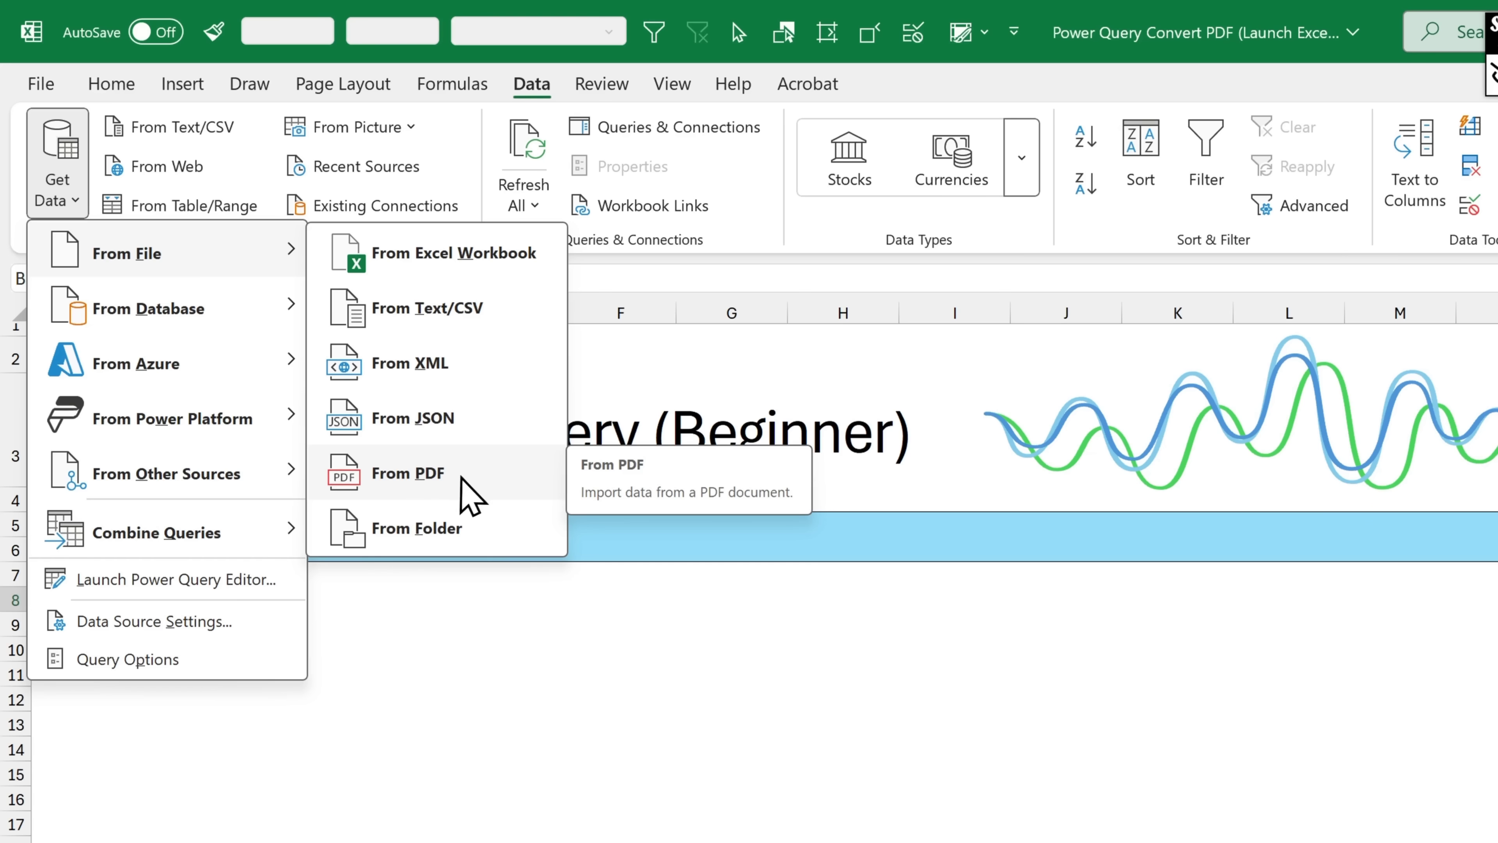
left_click(461, 490)
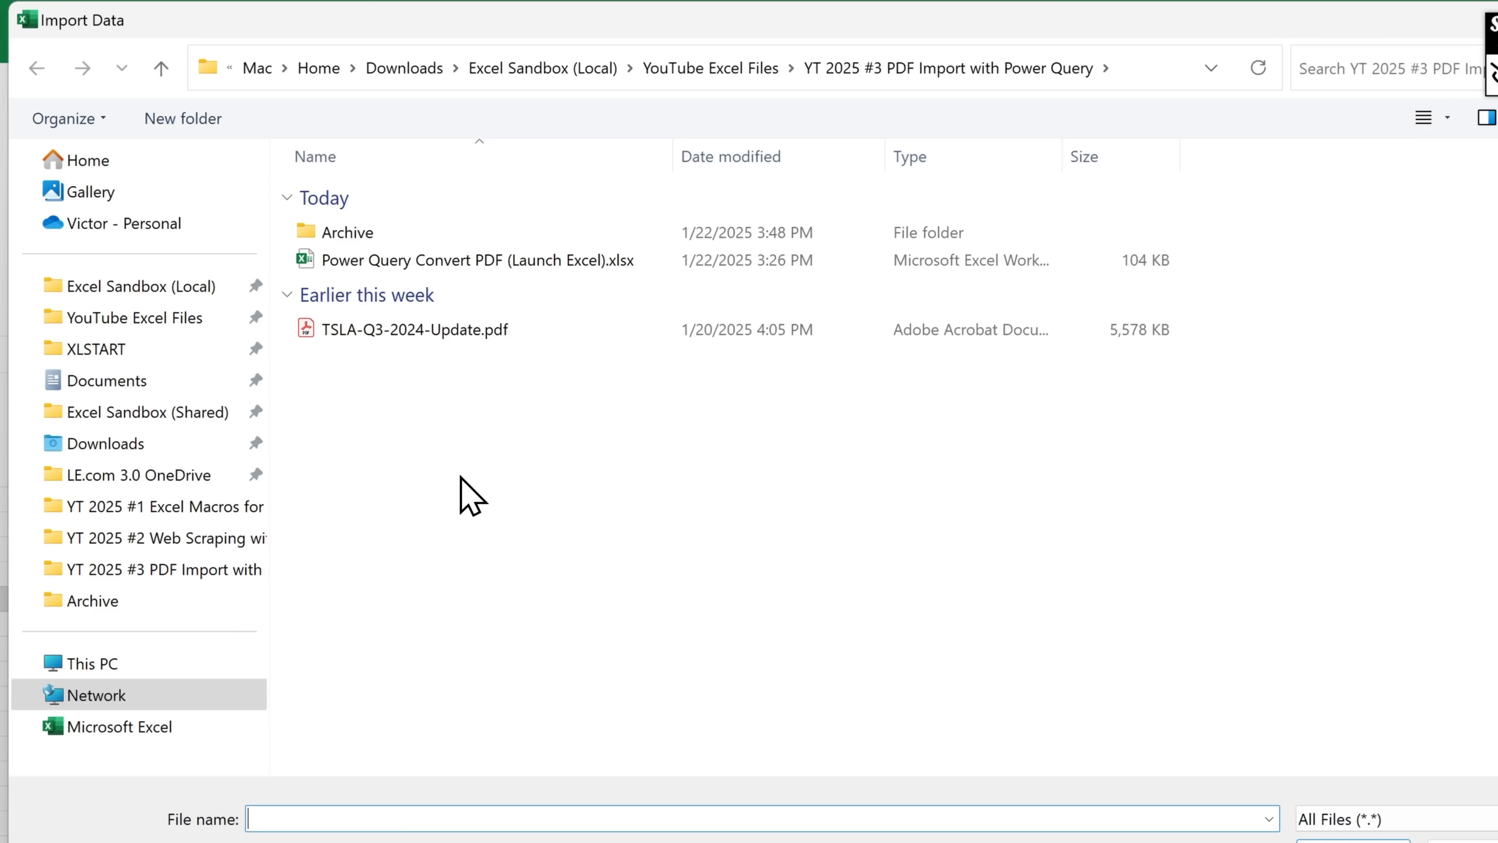
left_click(458, 332)
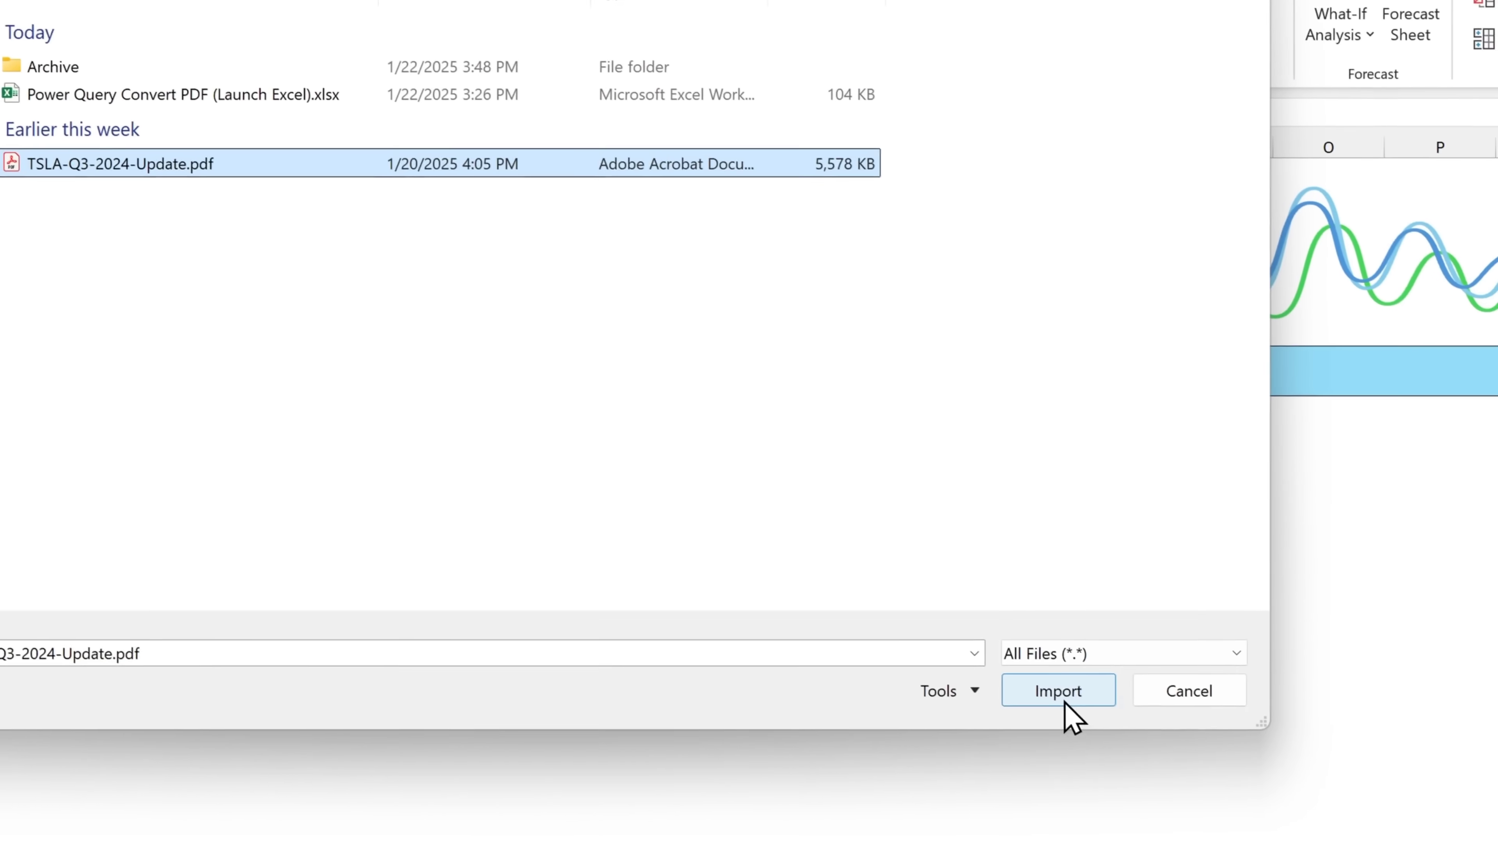
left_click(1065, 704)
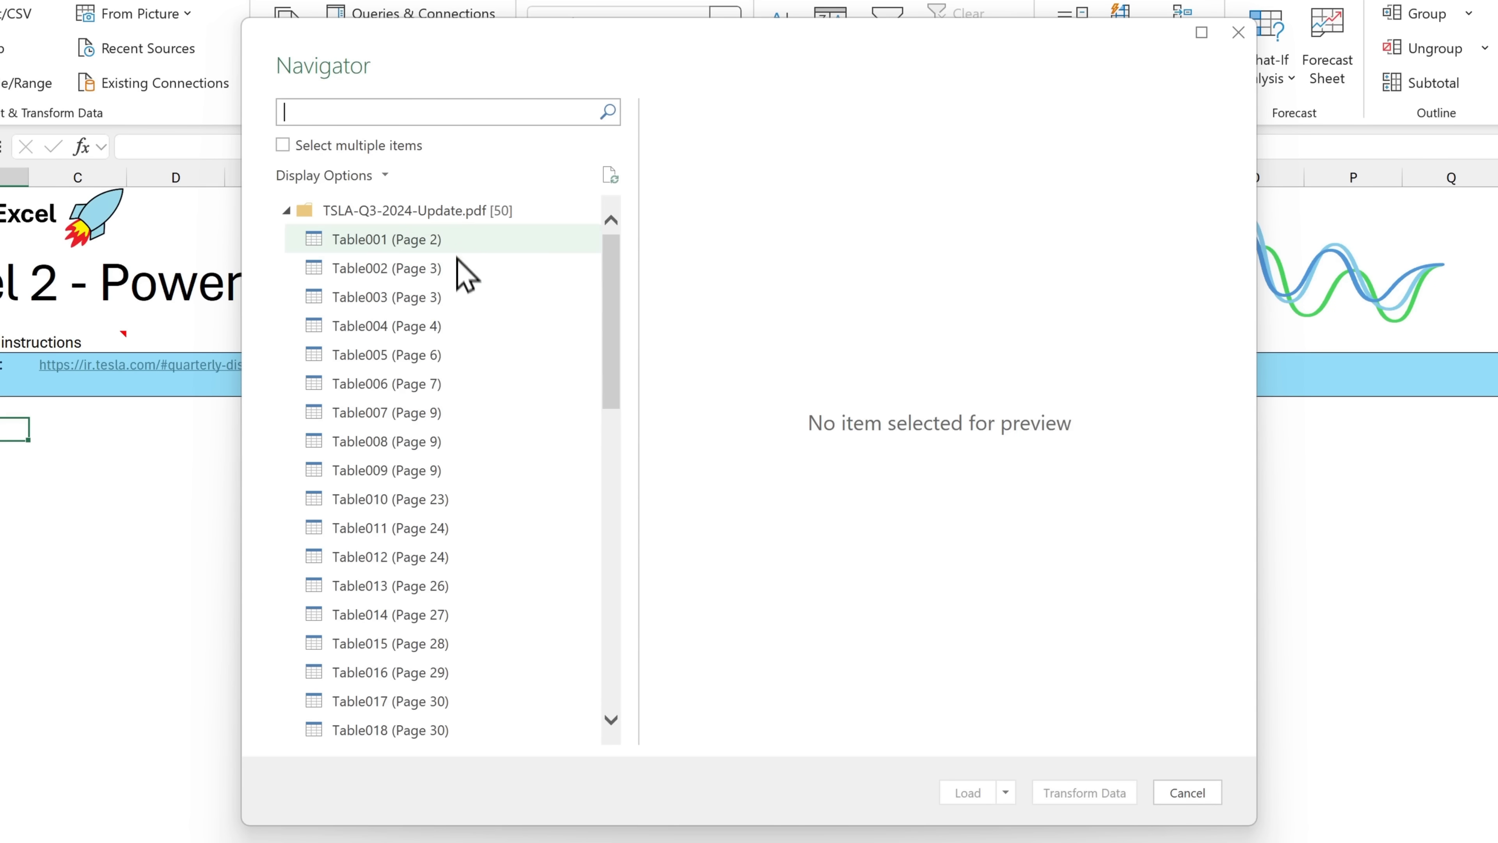
Browse the Navigator's 50 PDF tables and preview Page005's contents.
scroll(607, 395, "down", 4)
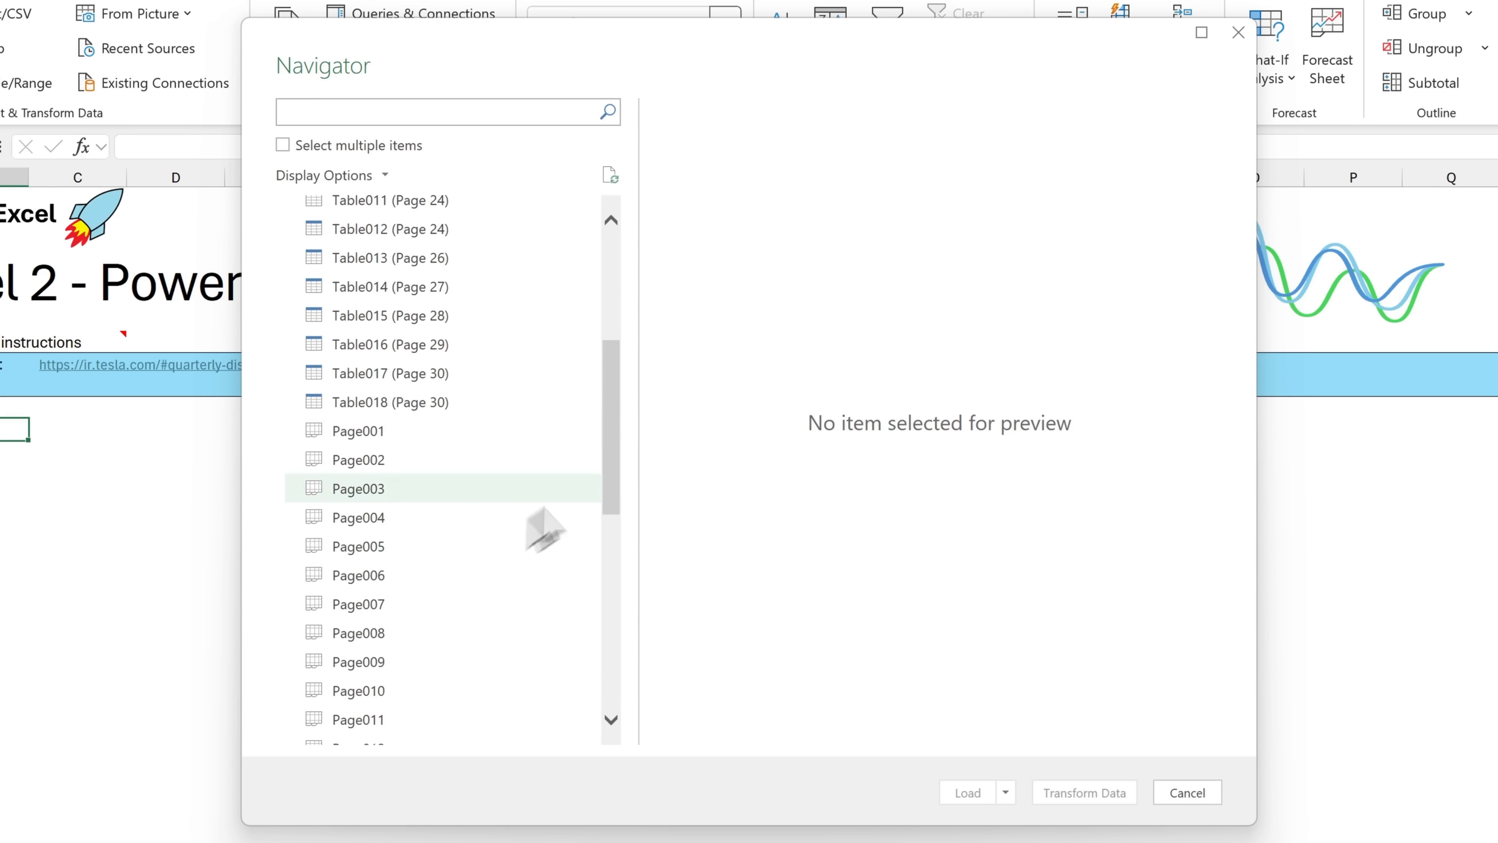
left_click_drag(611, 413, 614, 294)
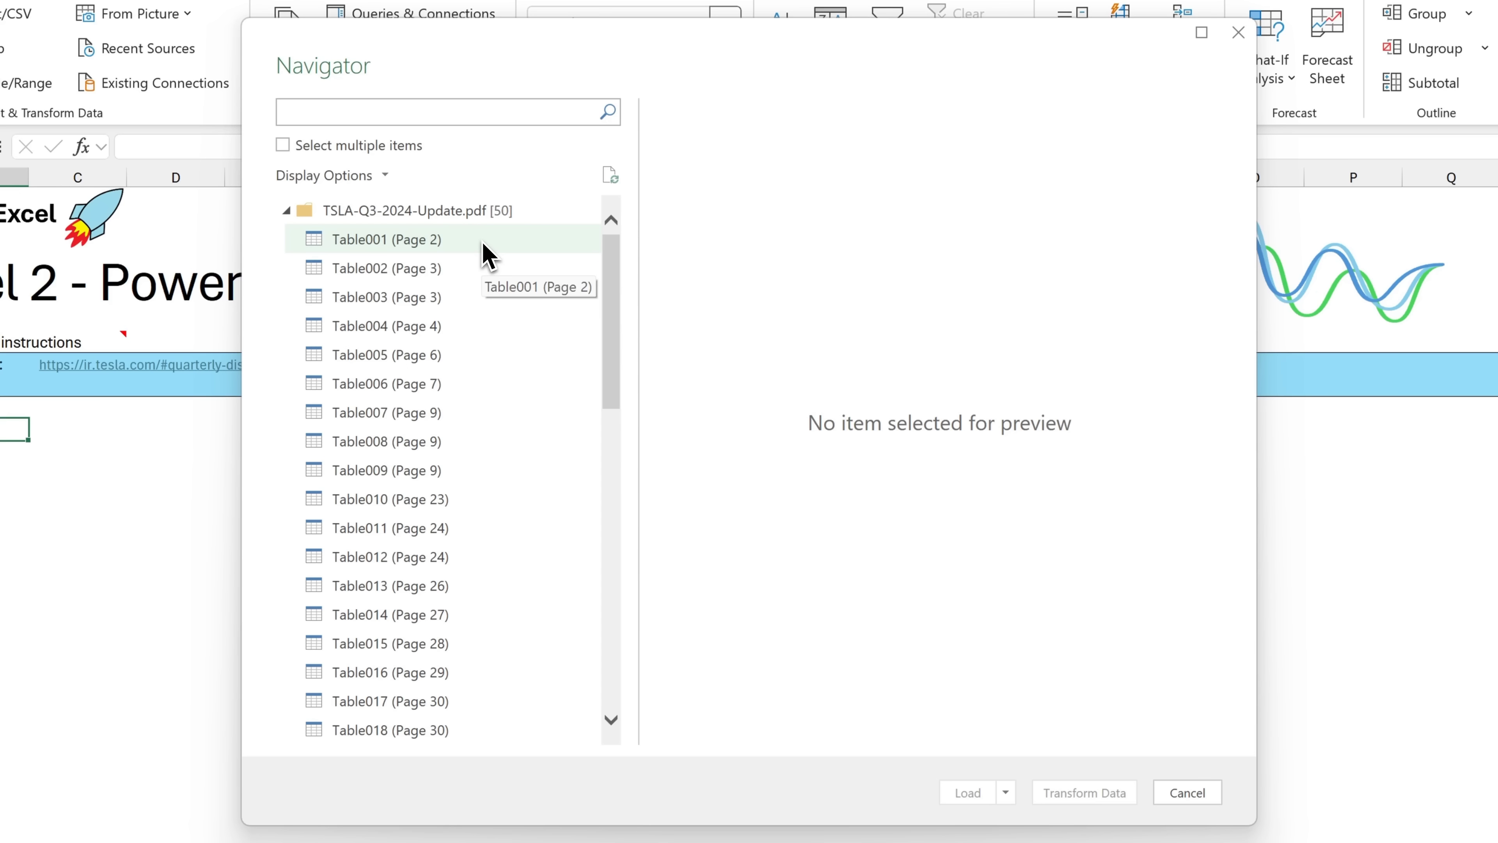
left_click_drag(611, 289, 611, 428)
left_click(428, 310)
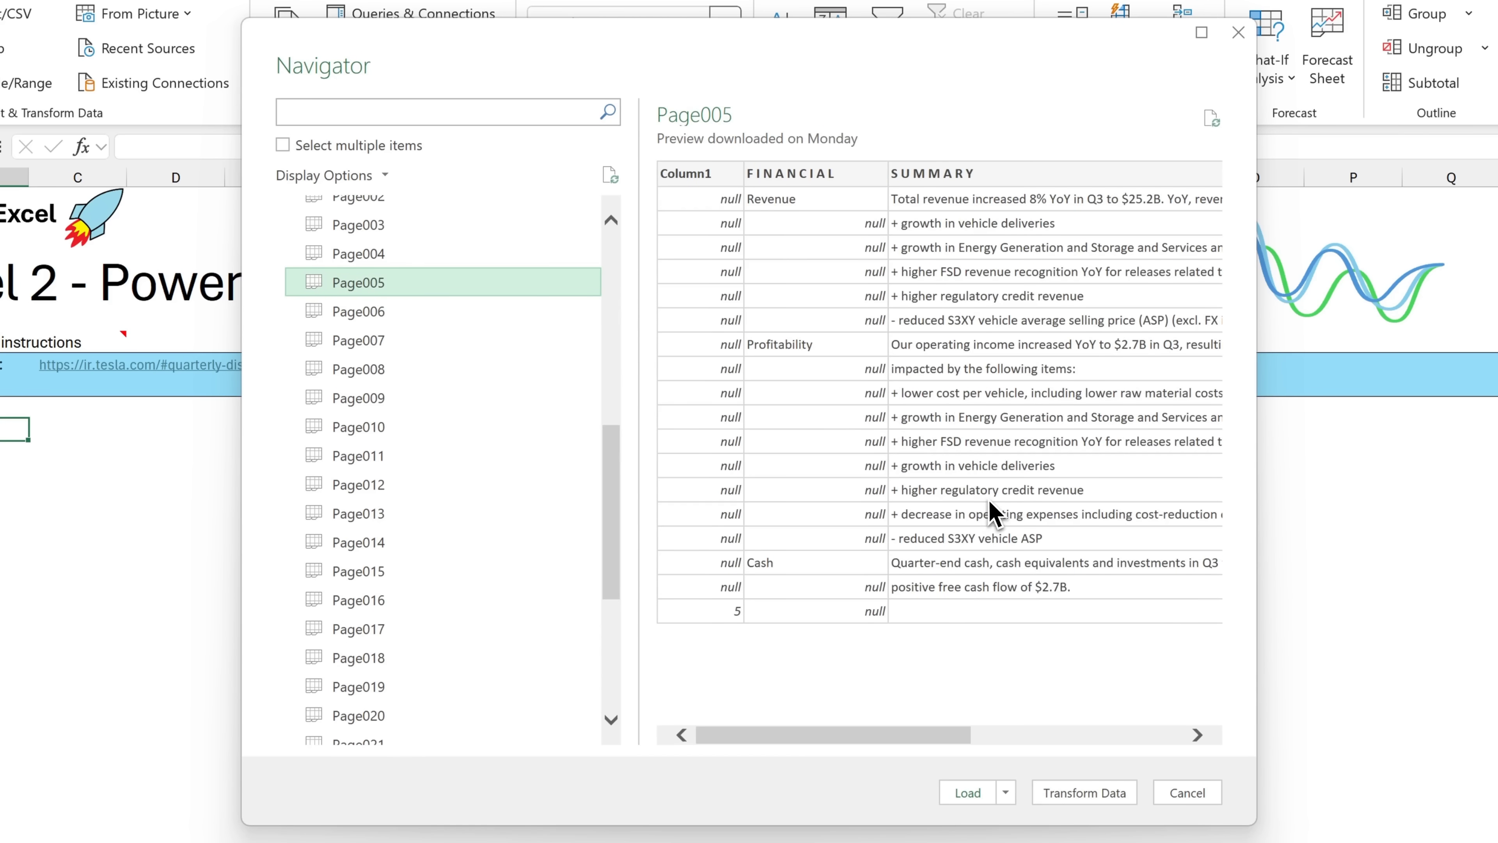
left_click_drag(614, 447, 611, 239)
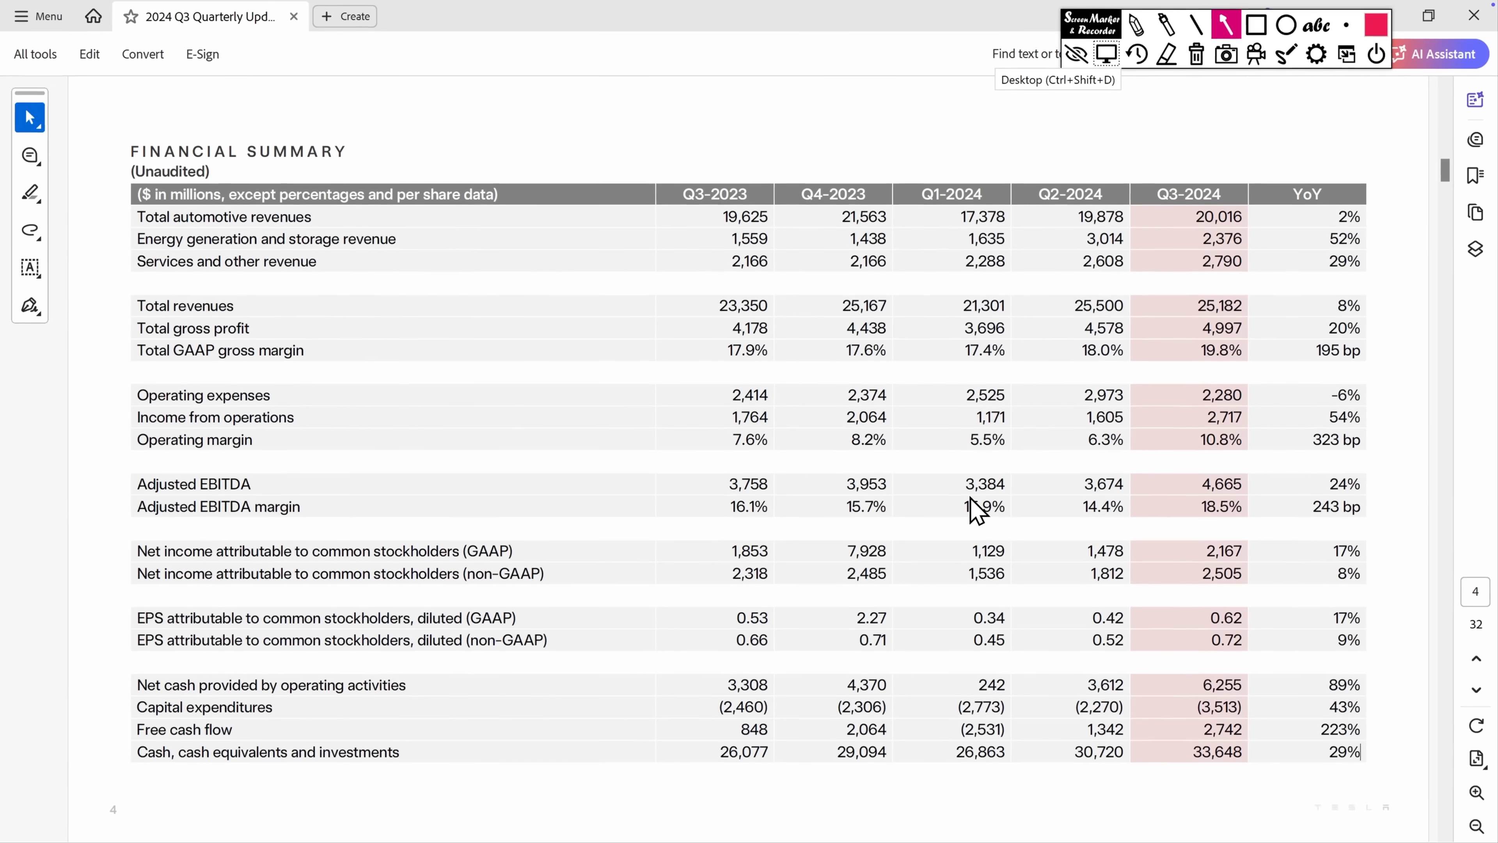
mouse_move(1162, 529)
left_mouse_down()
mouse_move(1313, 590)
mouse_move(1441, 590)
mouse_move(920, 378)
mouse_move(460, 224)
mouse_move(583, 412)
left_mouse_up()
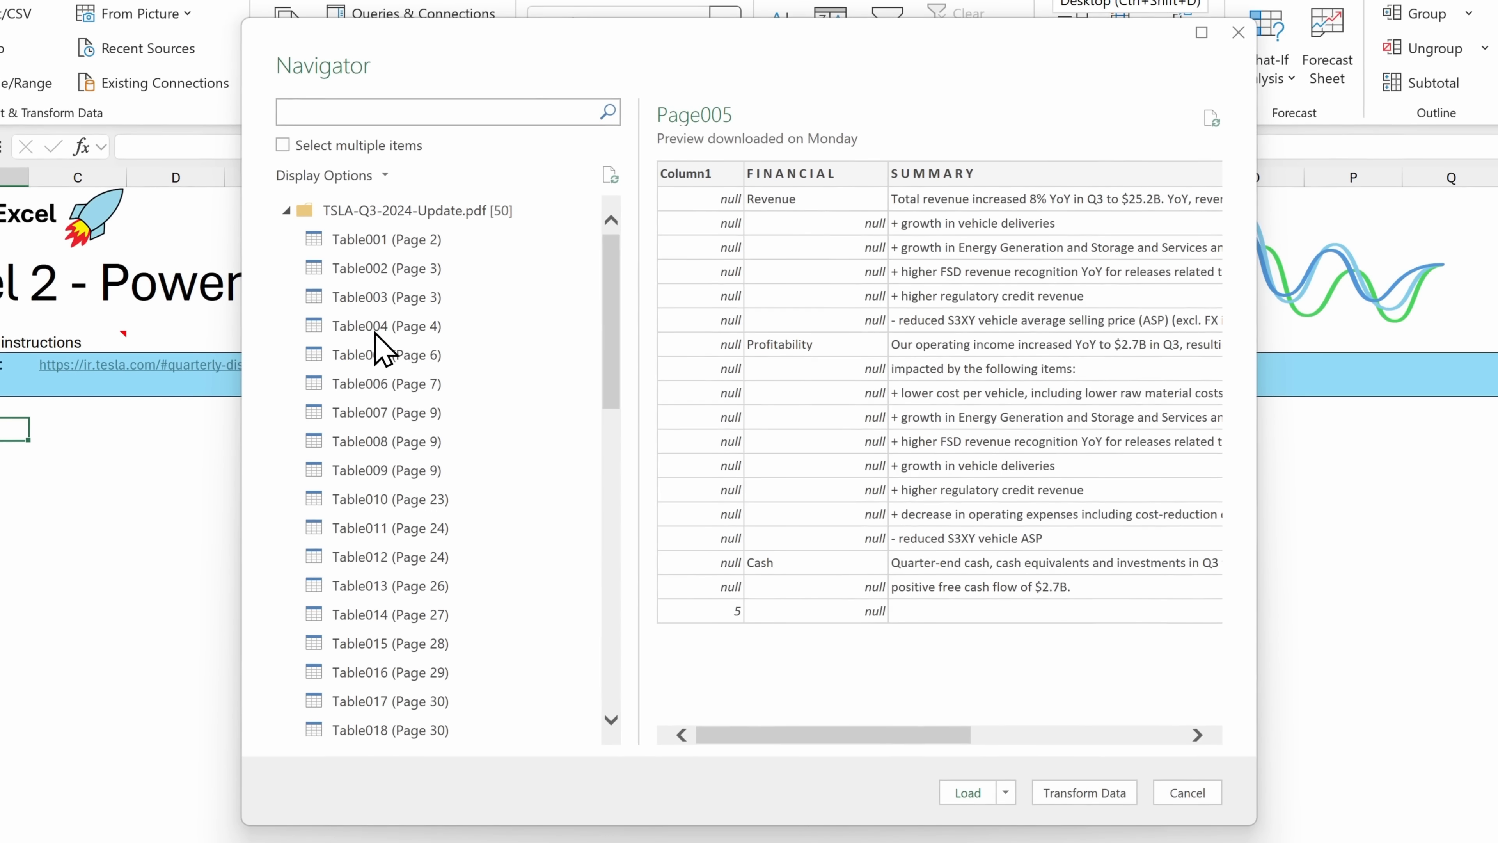
Preview Table004 (Page 4), check its columns, and load it with Transform Data.
left_click(463, 344)
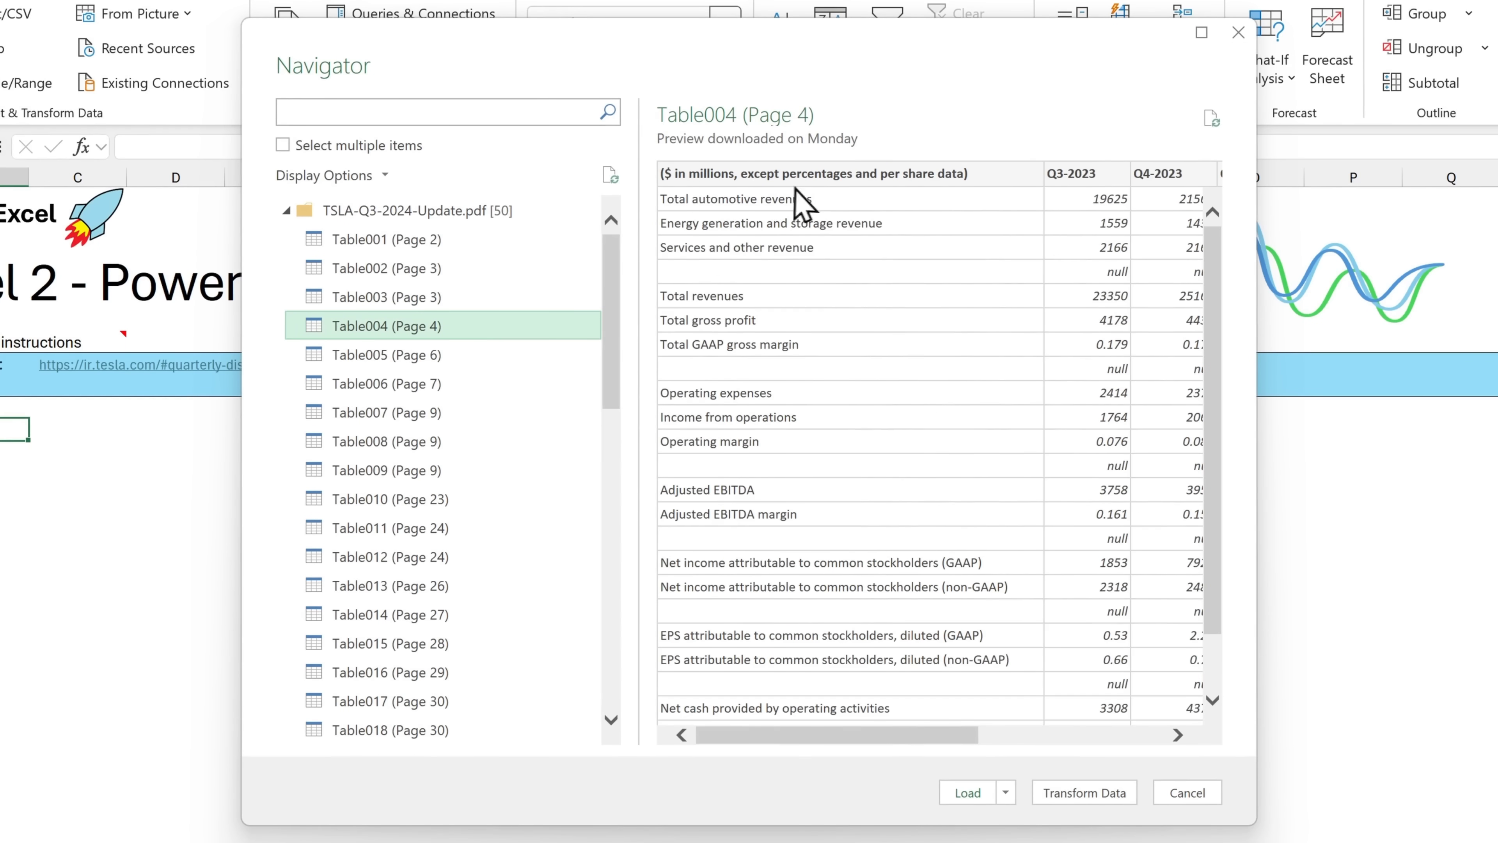
left_click_drag(976, 734, 944, 734)
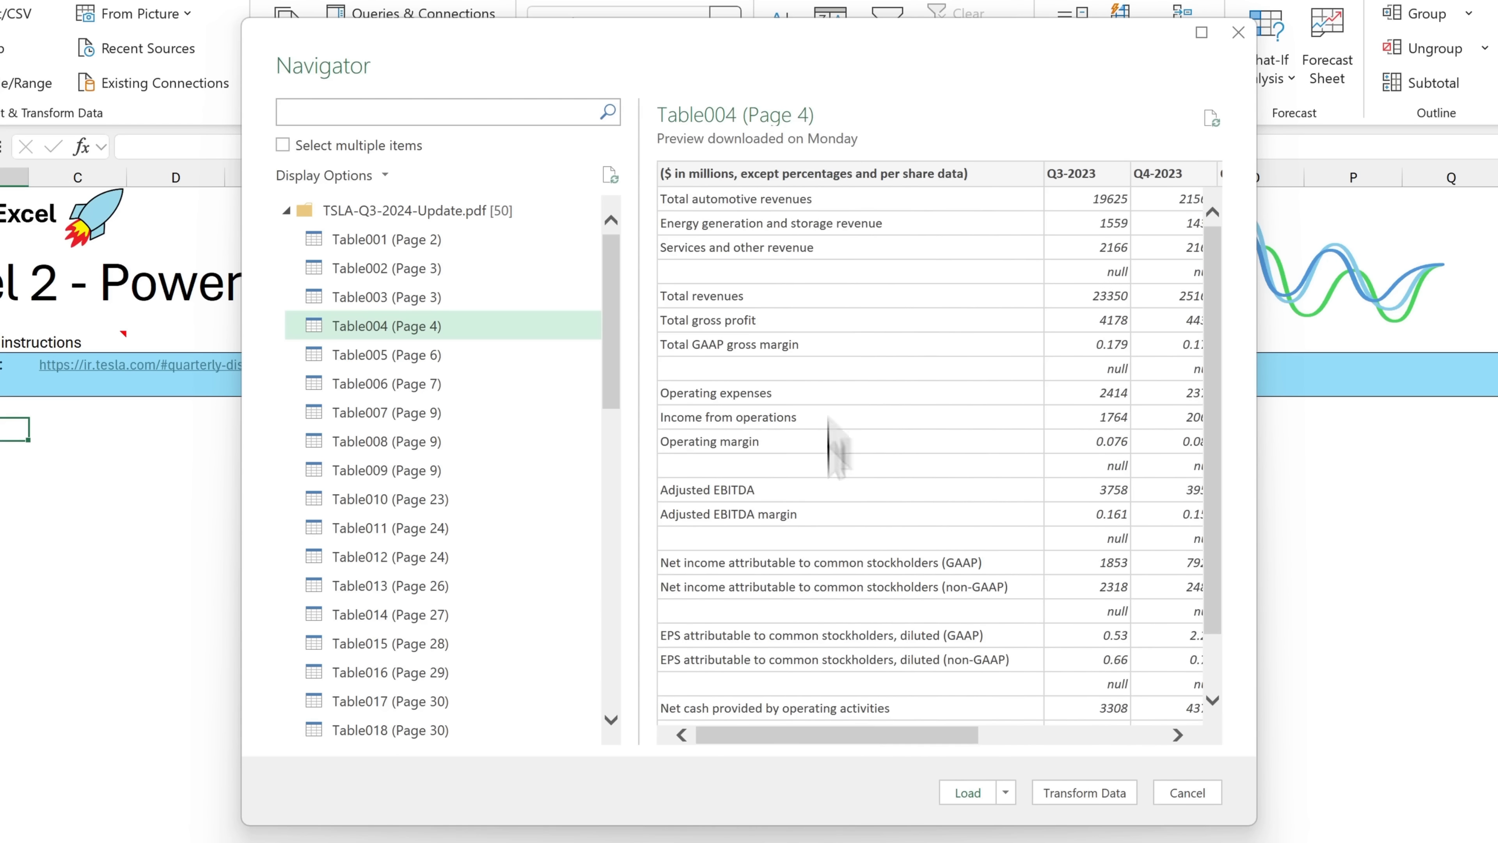
scroll(828, 523, "down", 2)
scroll(836, 538, "up", 3)
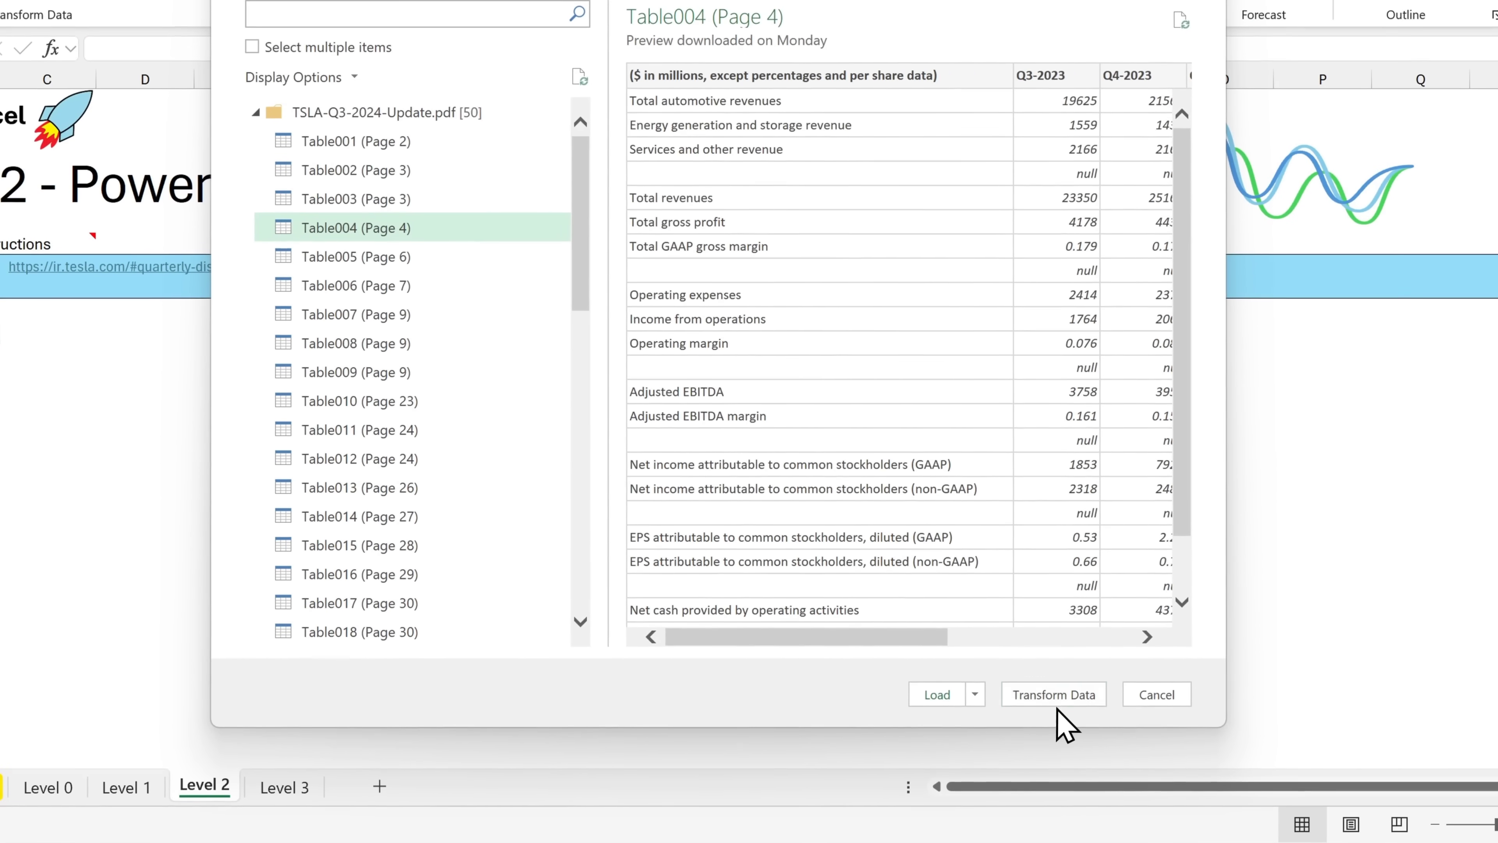
left_click(1057, 701)
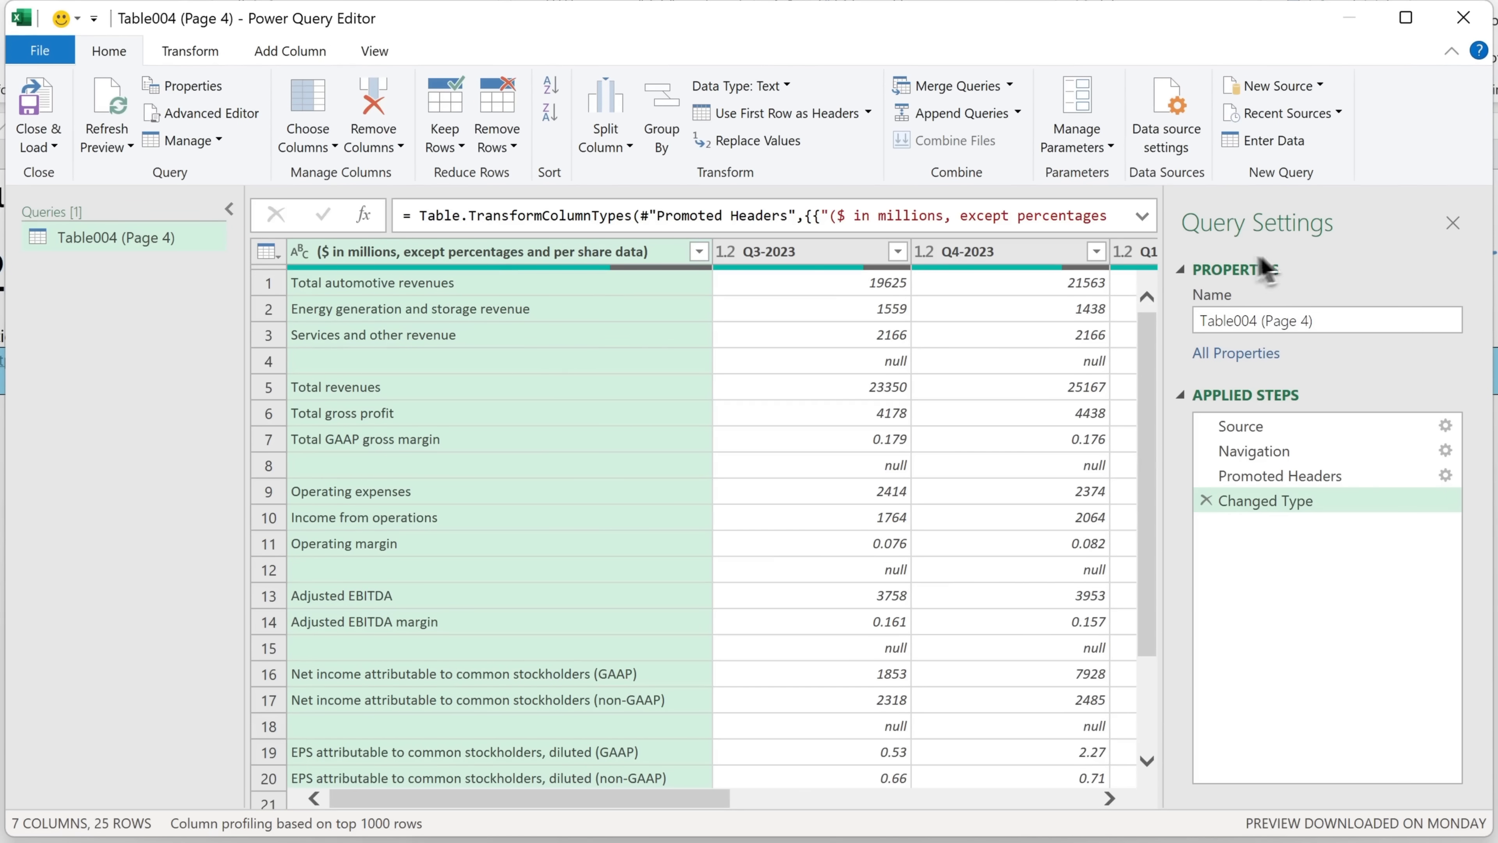
Rename the Table004 (Page 4) query to 'Tesla Q3 2024' in Query Settings.
left_click_drag(1328, 318, 1190, 308)
type("Tesla Q3 2024")
key("Return")
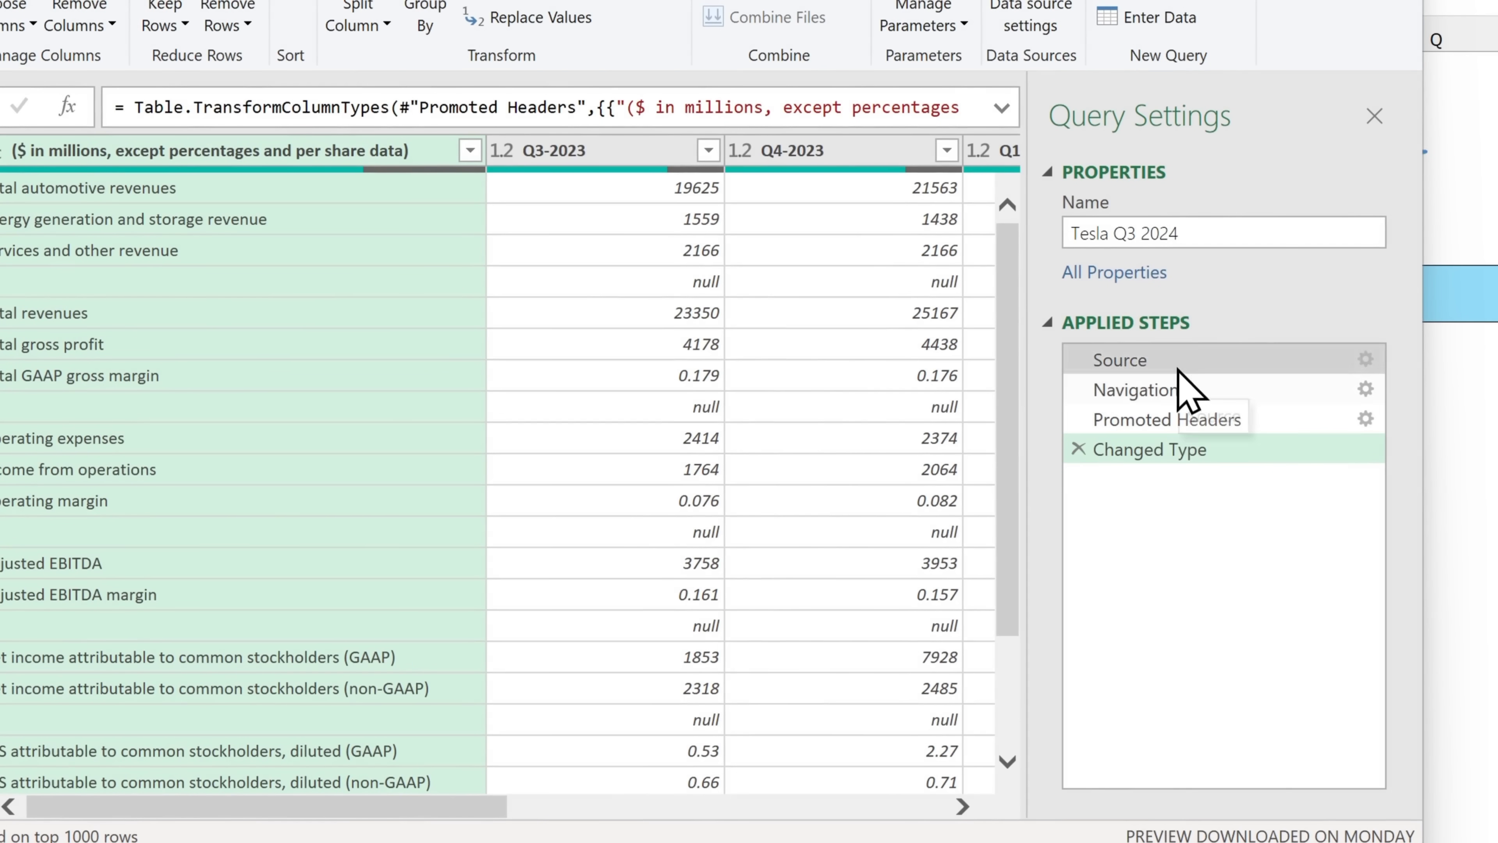
left_click(1163, 362)
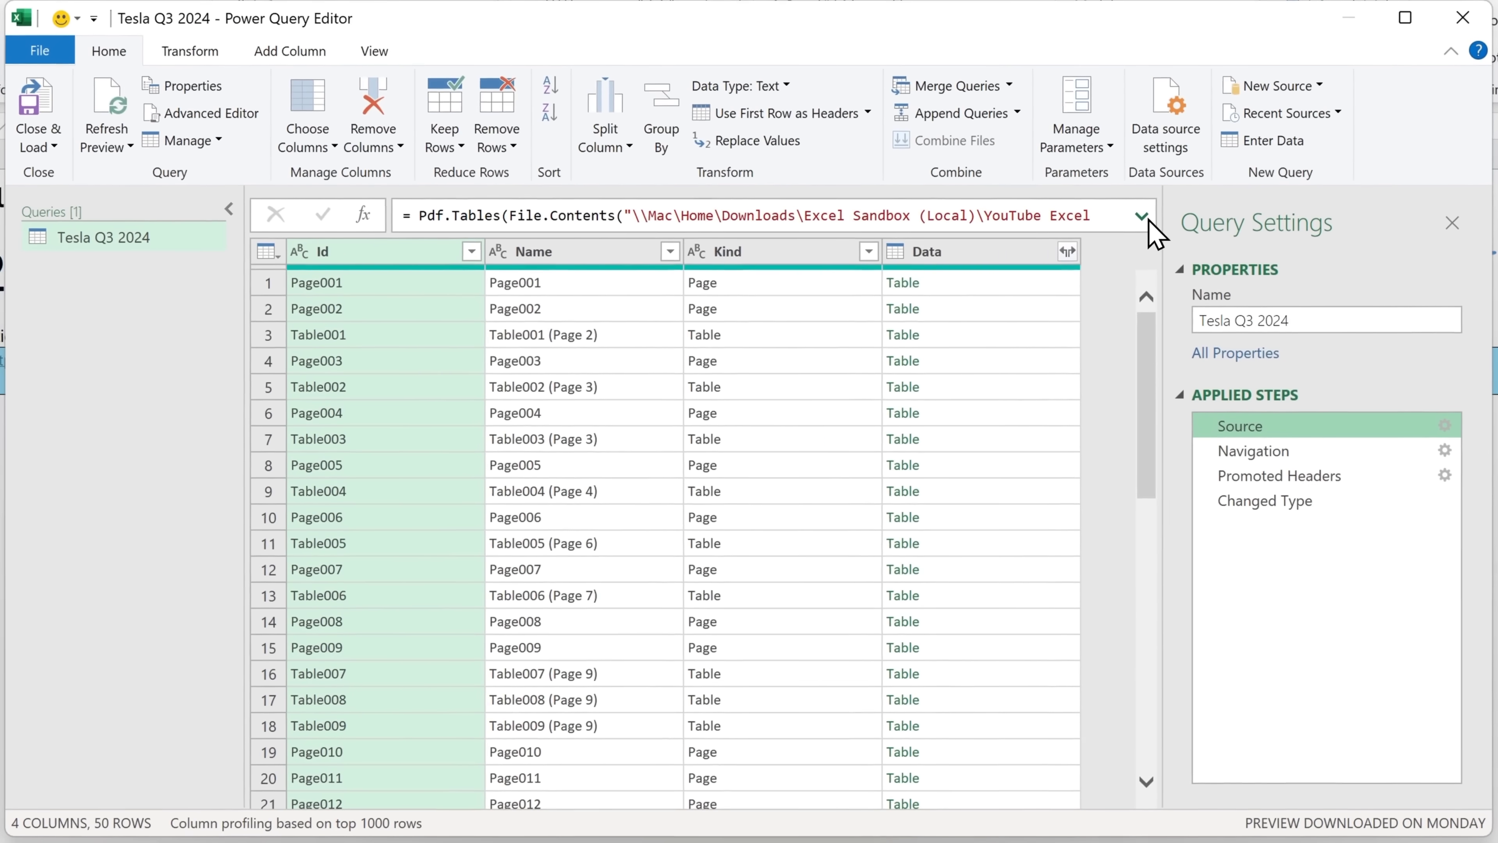
left_click(1001, 107)
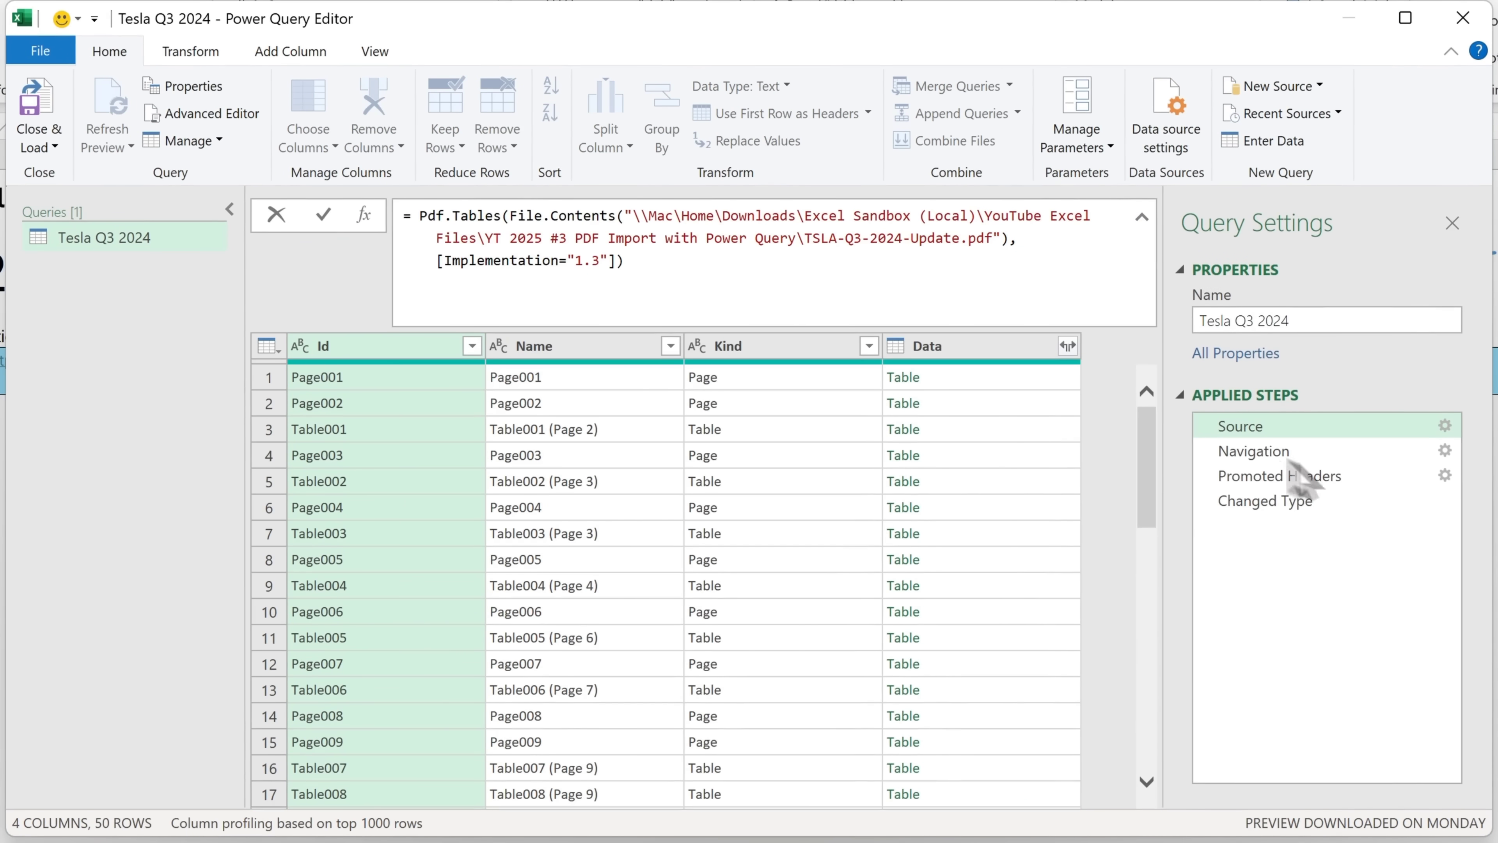
left_click(1258, 456)
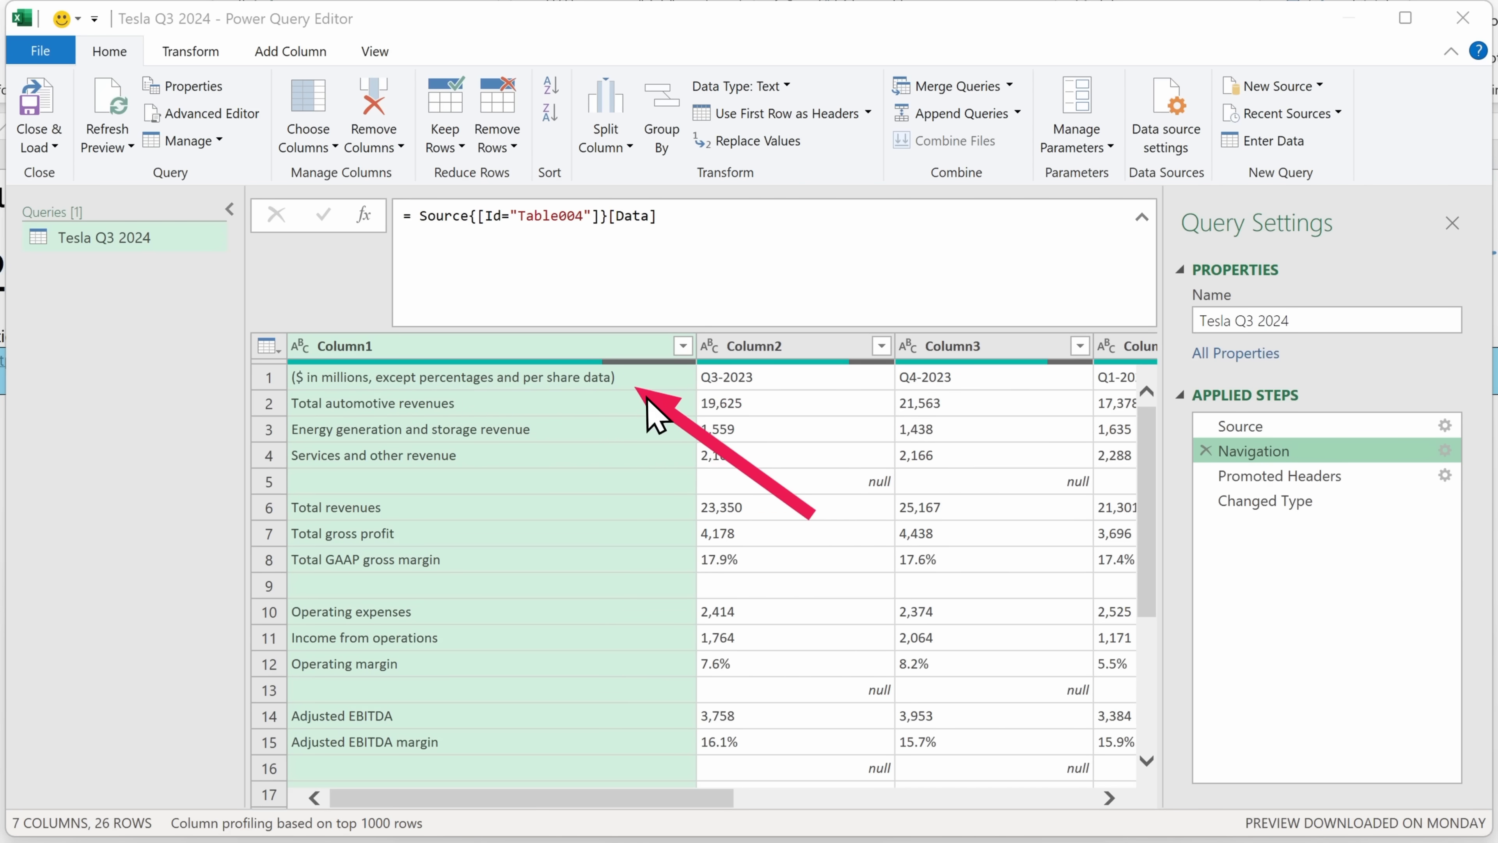
left_click(1280, 476)
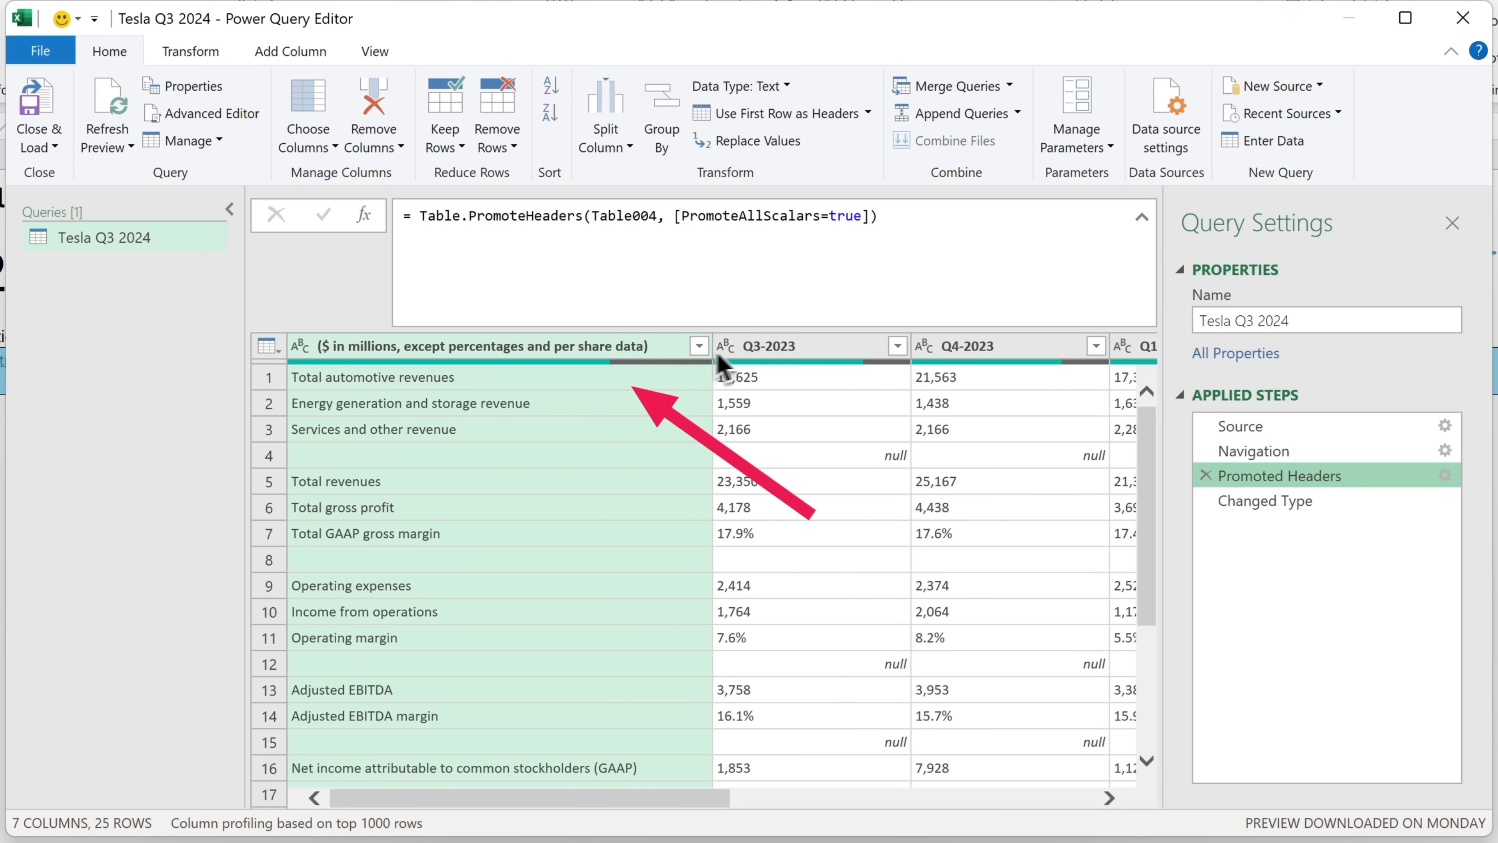
left_click(1256, 501)
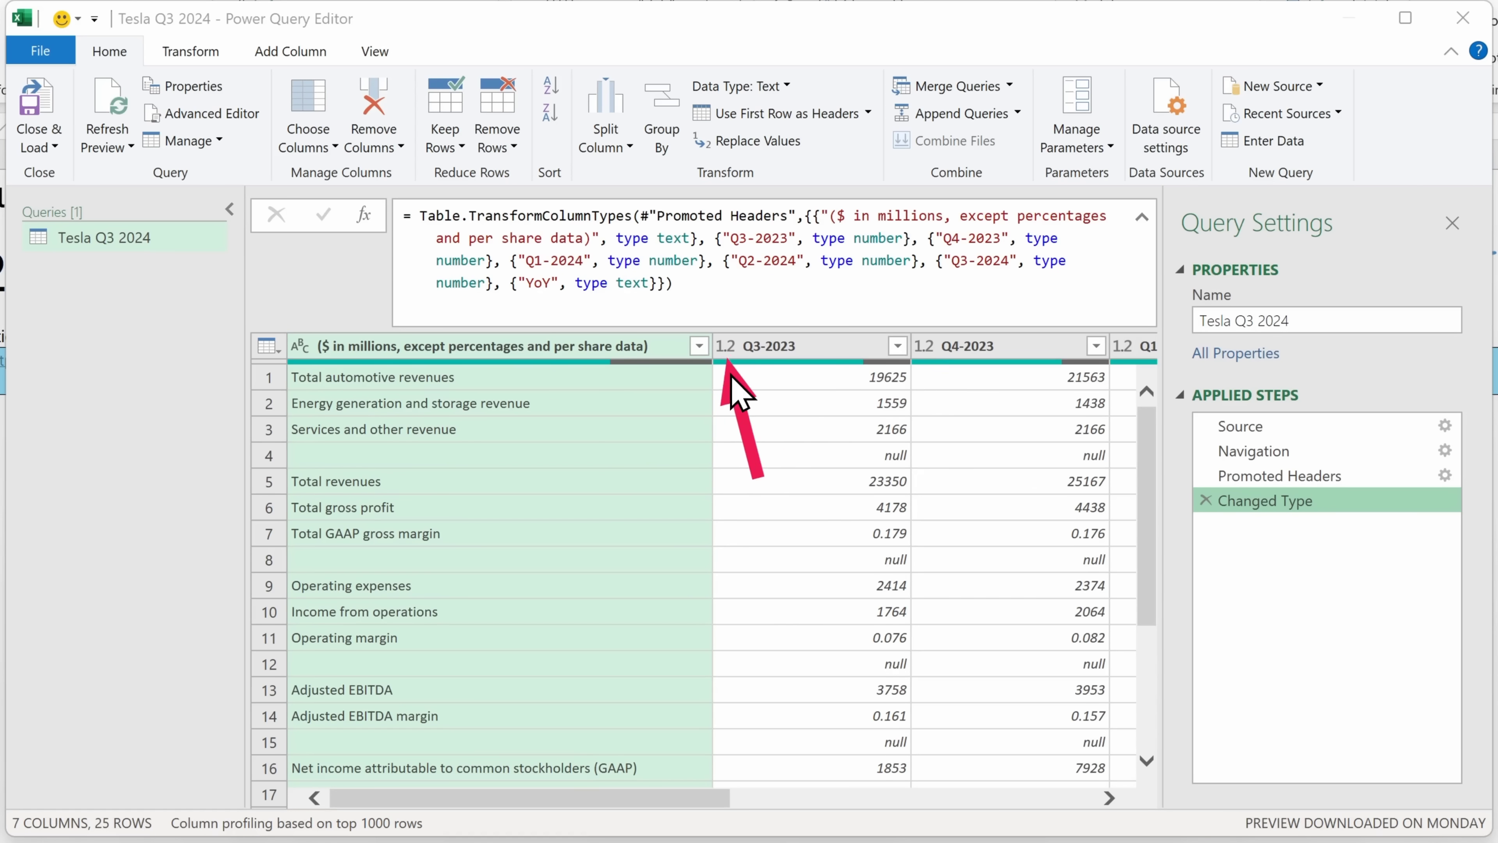
left_click(1274, 475)
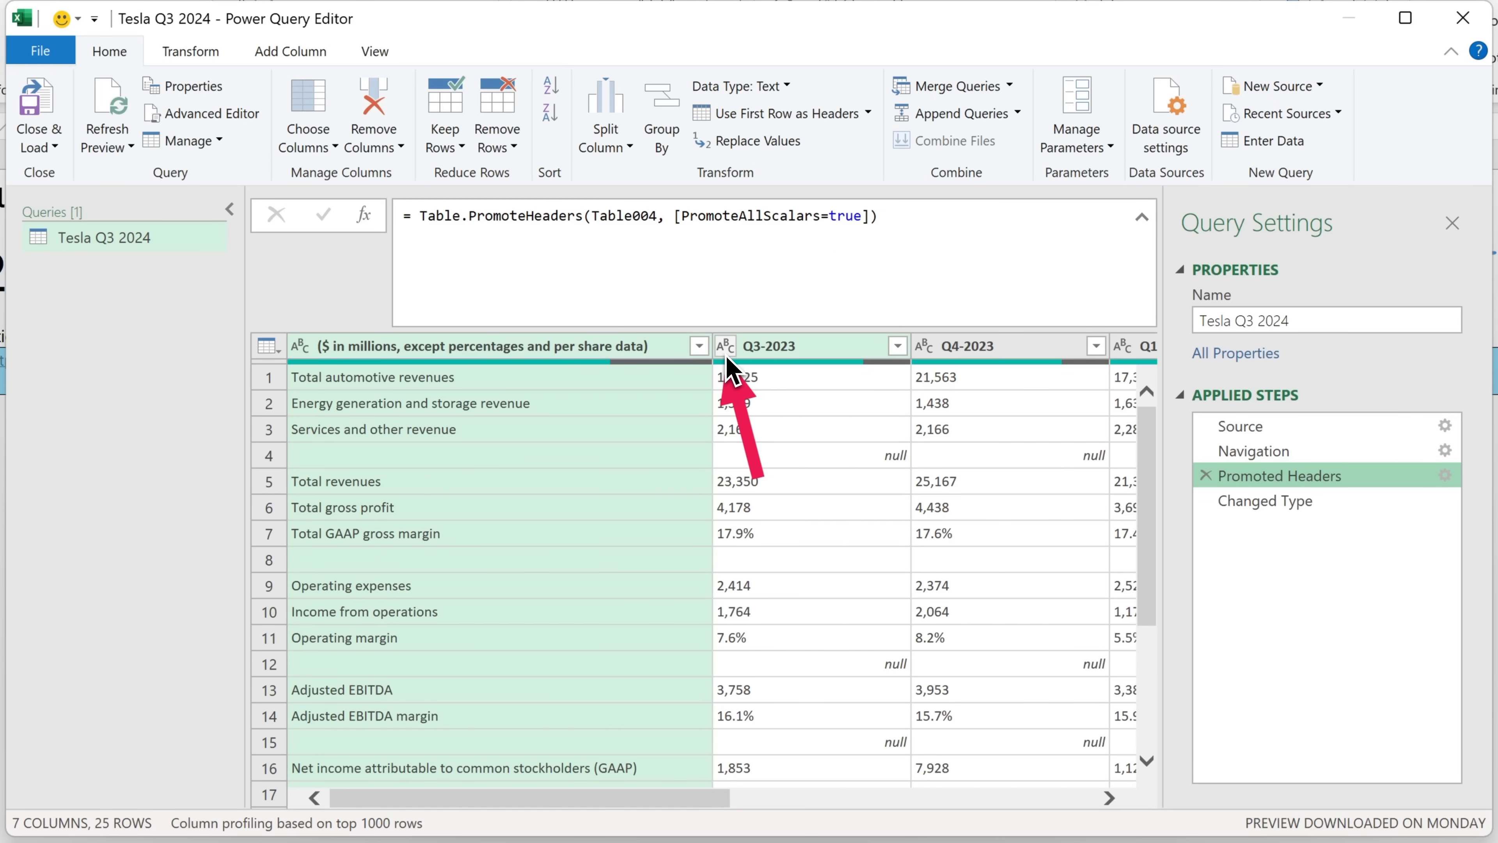
left_click(1254, 506)
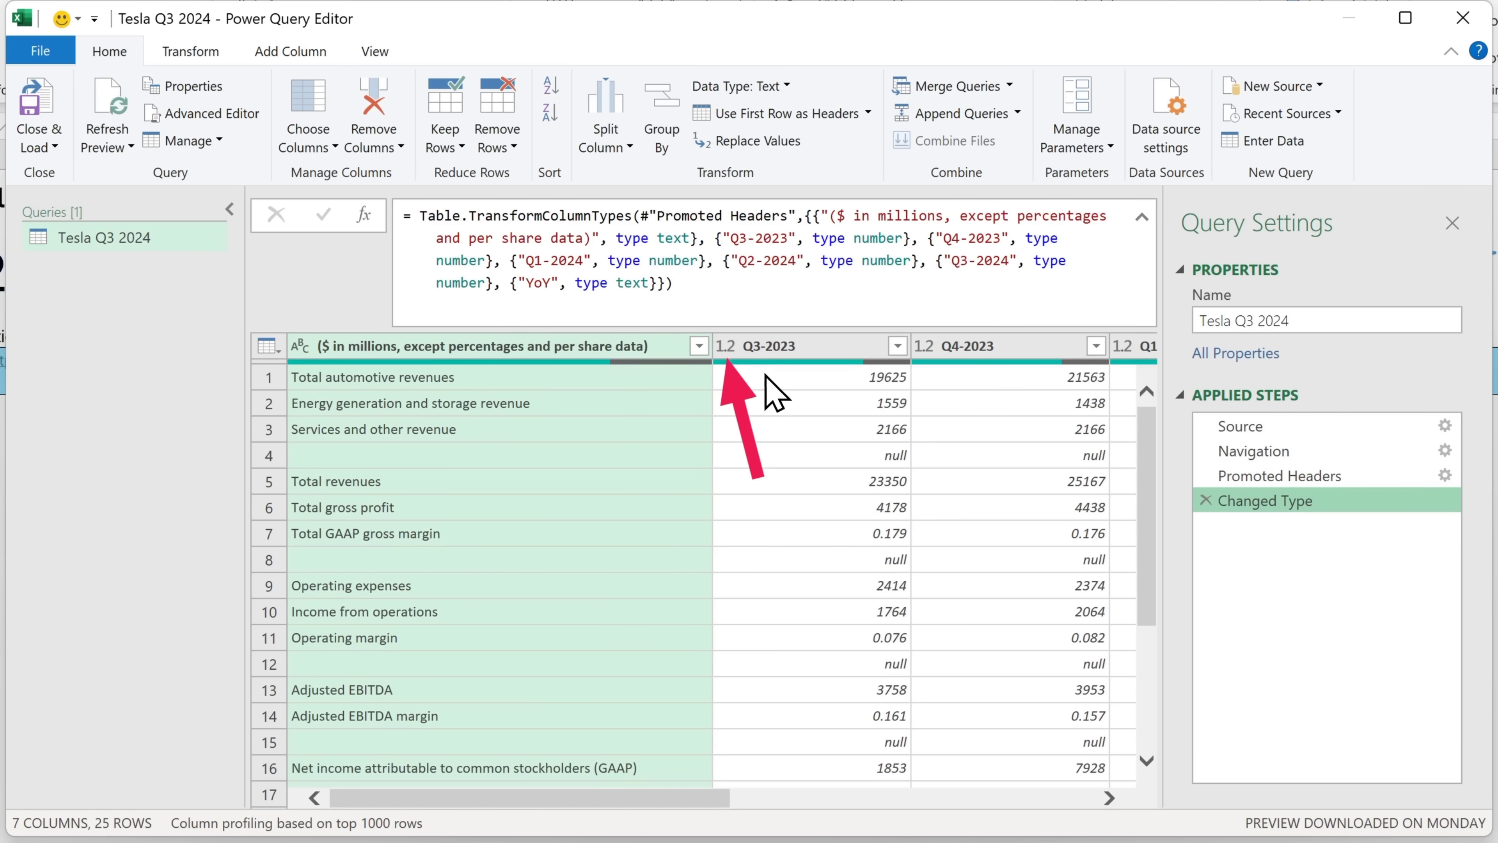
left_click(1142, 217)
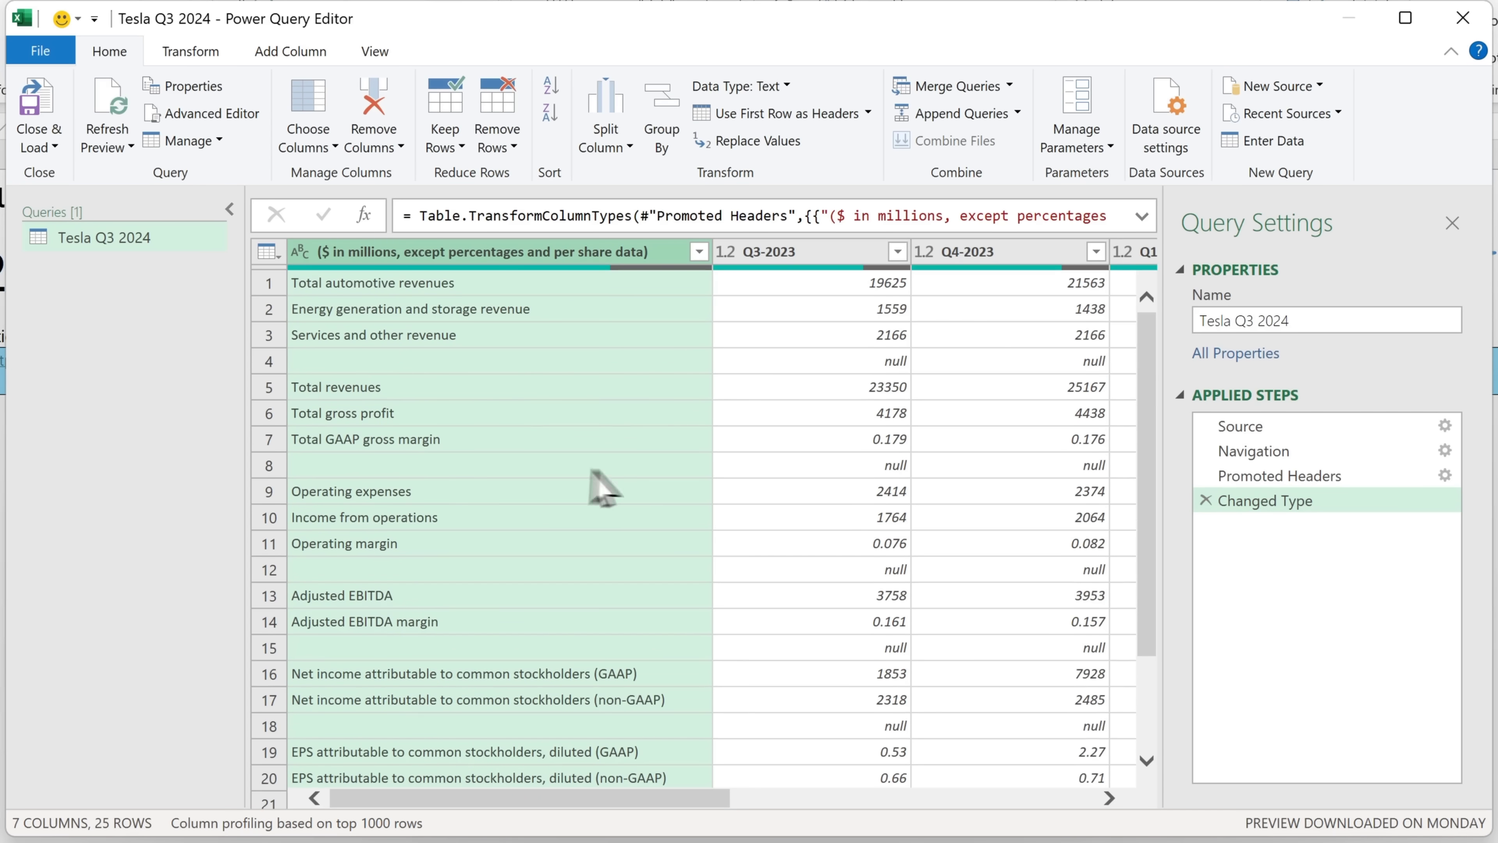
Use Remove Empty on the first column's filter to drop blank rows, leaving 19 rows.
left_click(699, 252)
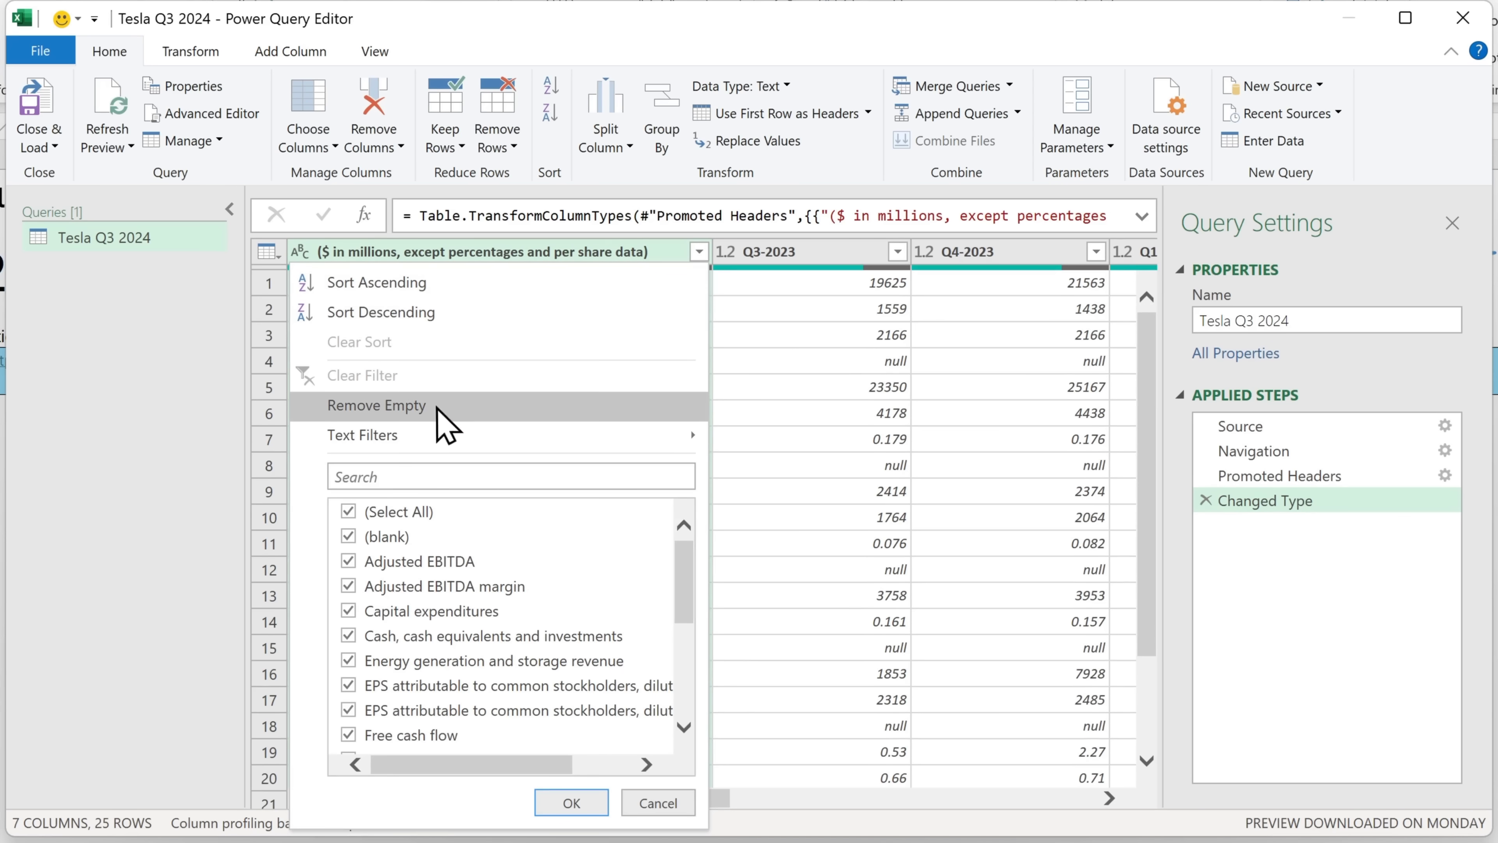
left_click(471, 407)
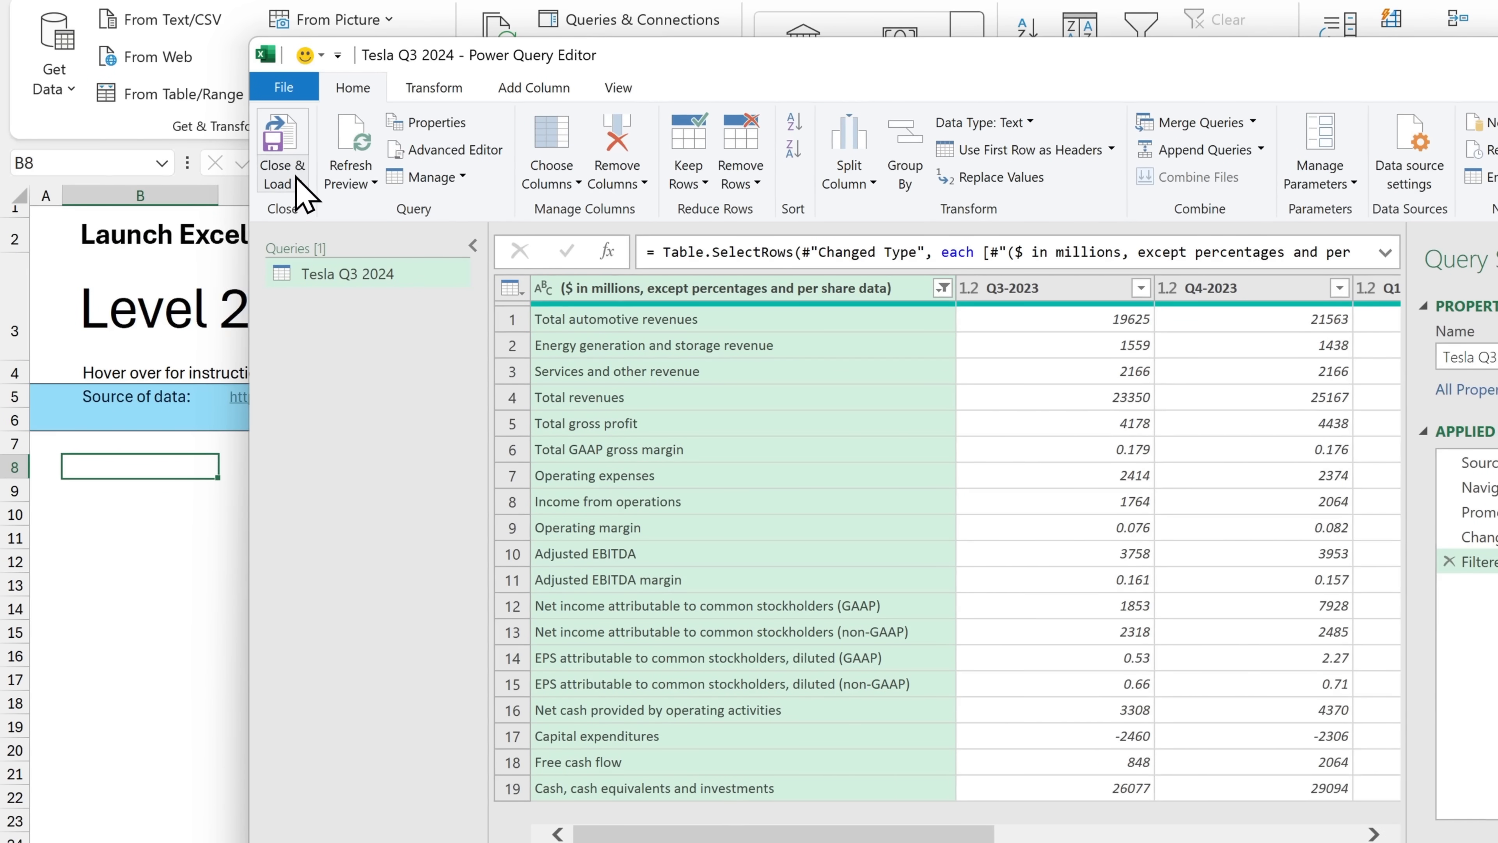
Load the query with Close & Load To as a table on the existing worksheet at B8.
left_click(299, 187)
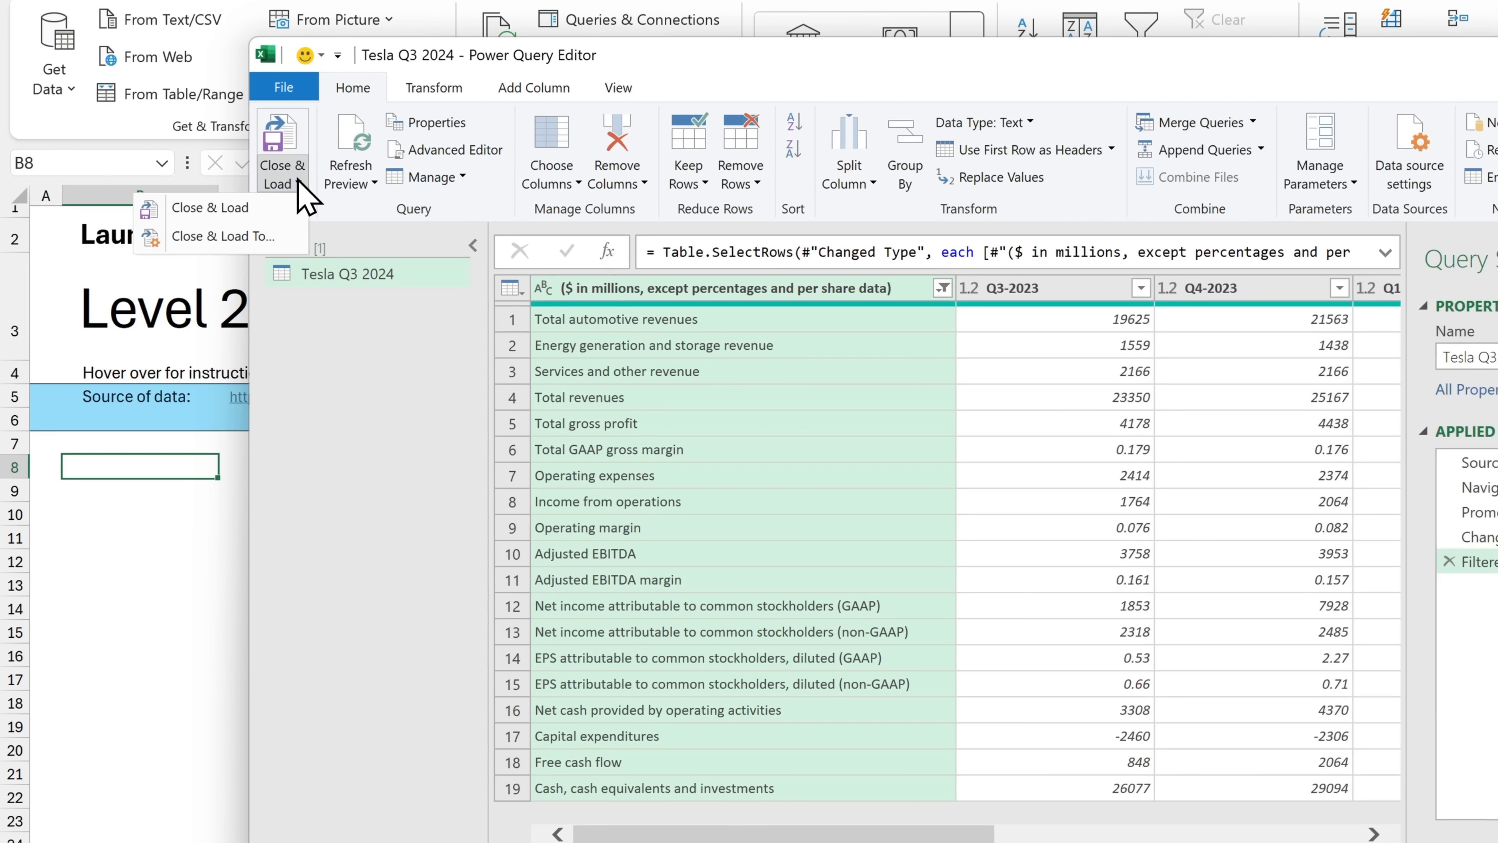
left_click(285, 237)
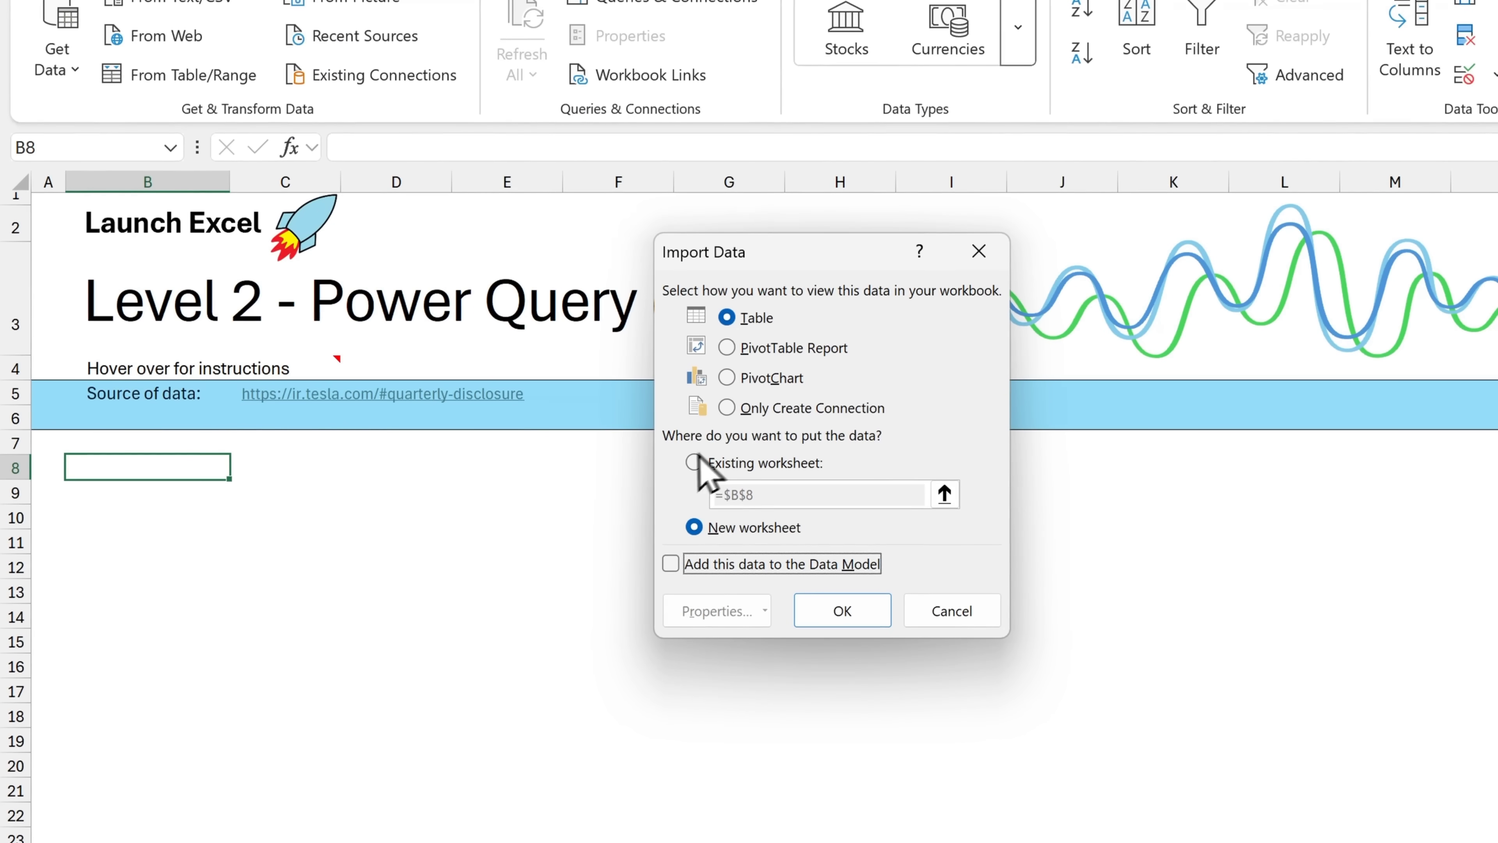
left_click(764, 464)
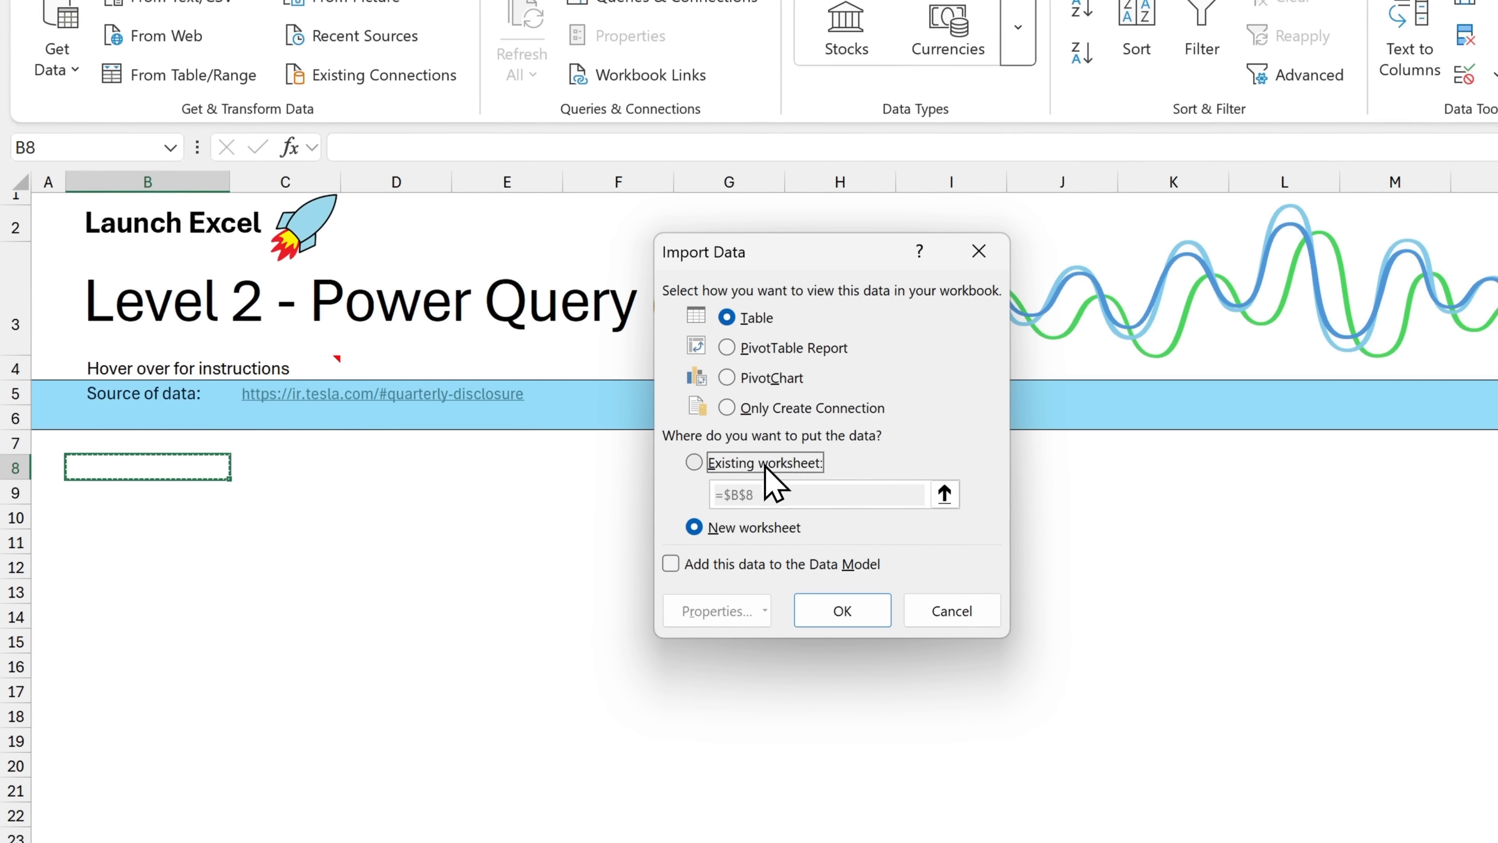
left_click(956, 496)
left_click(148, 467)
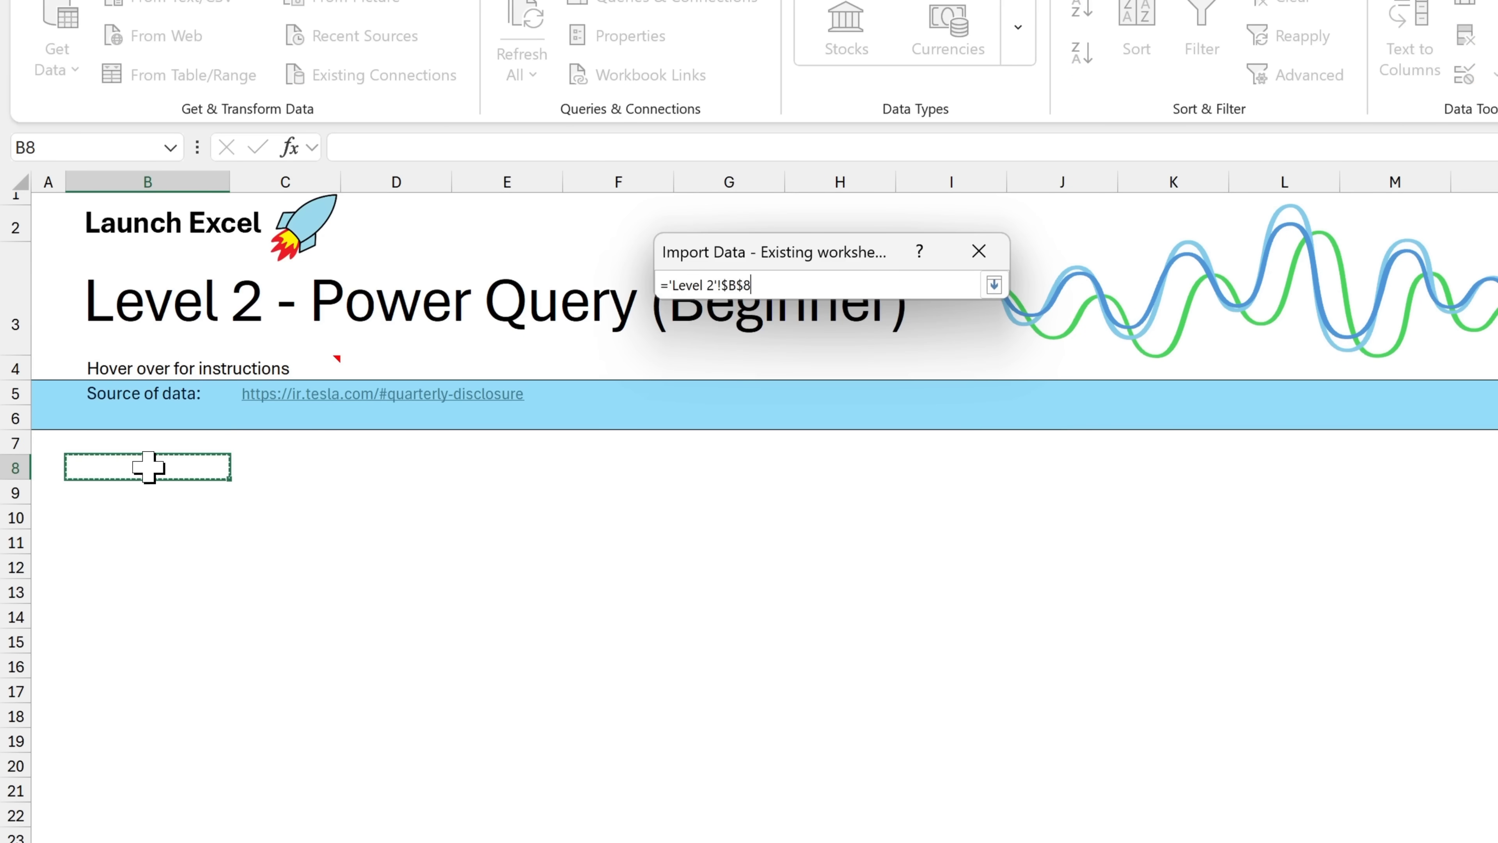
left_click(993, 285)
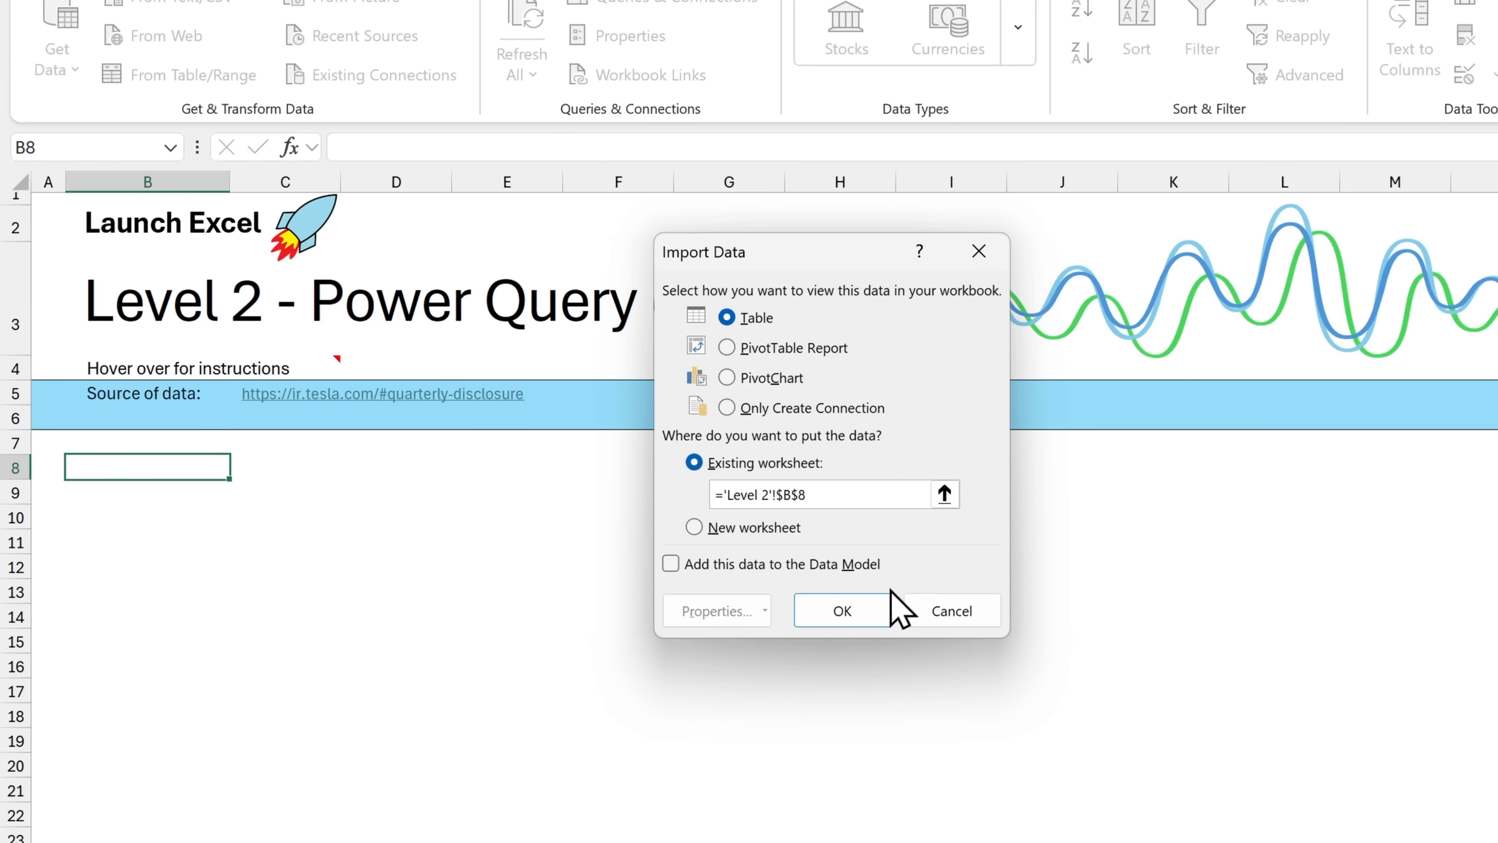
left_click(872, 607)
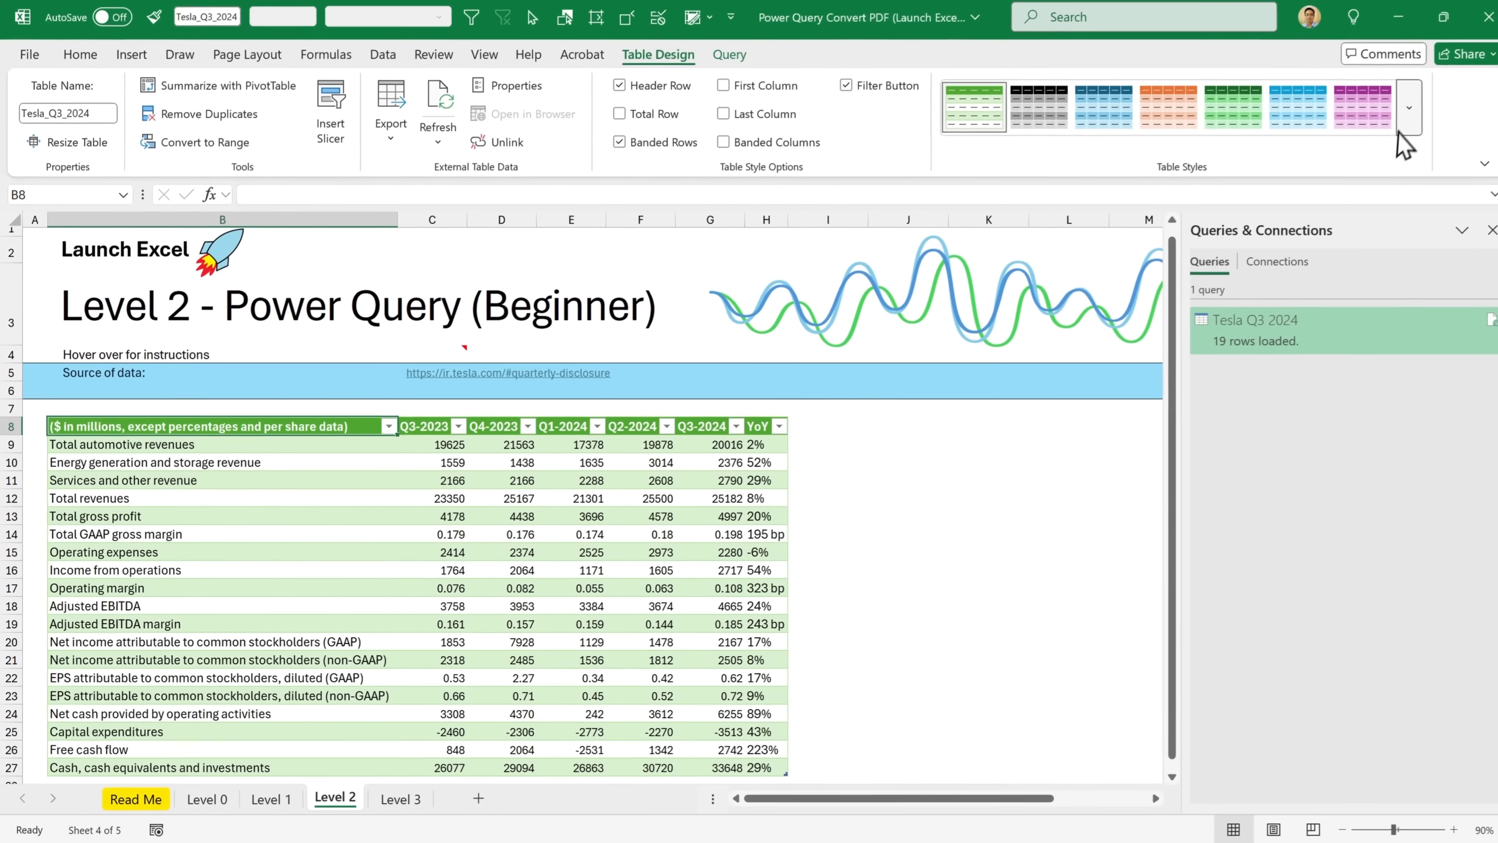
Apply the blue Medium table style to the loaded Tesla financials table.
left_click(1402, 124)
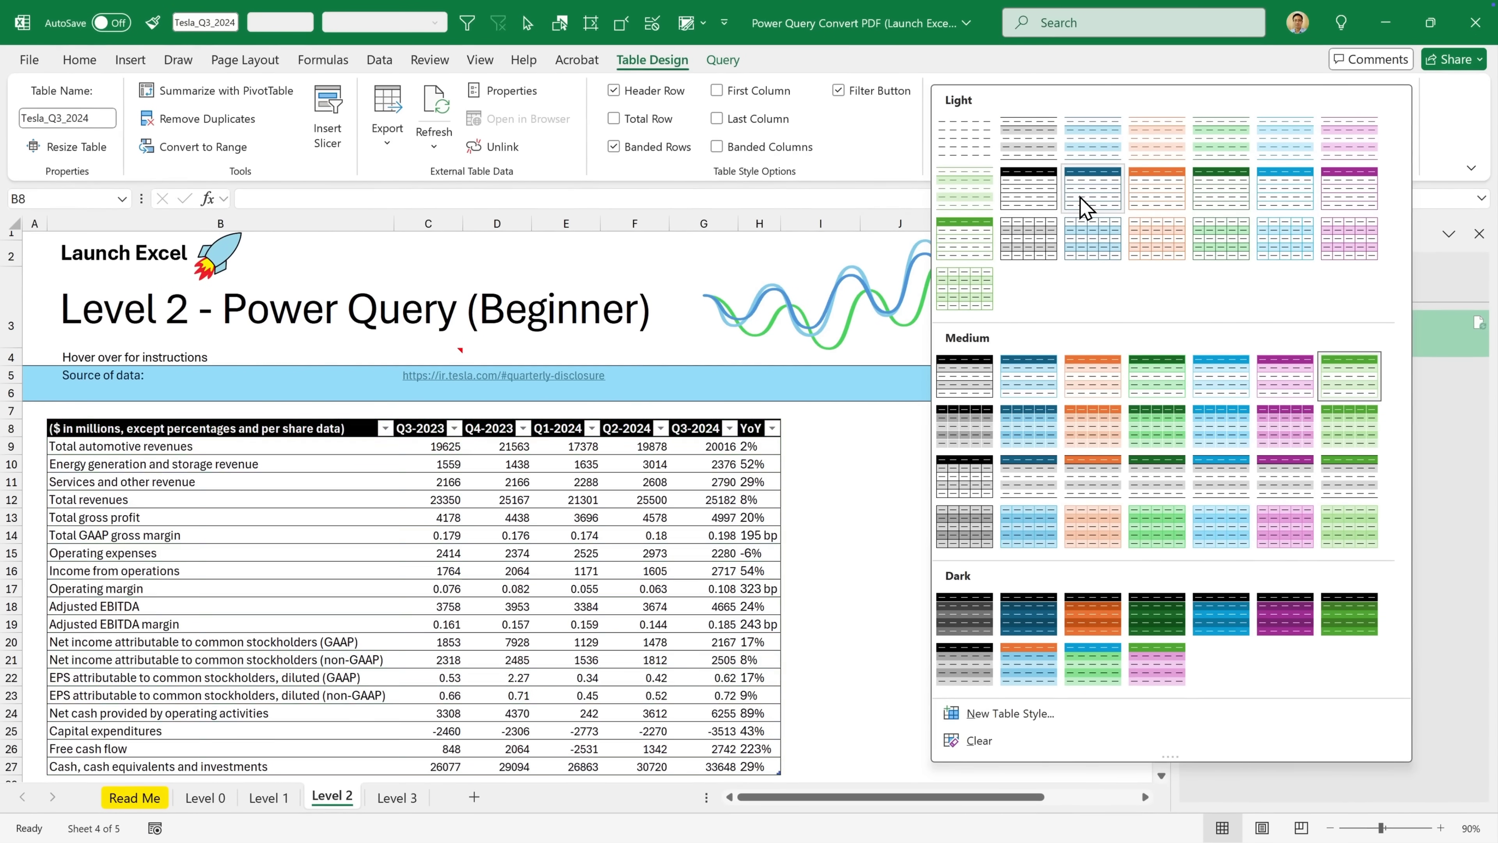
left_click(1086, 195)
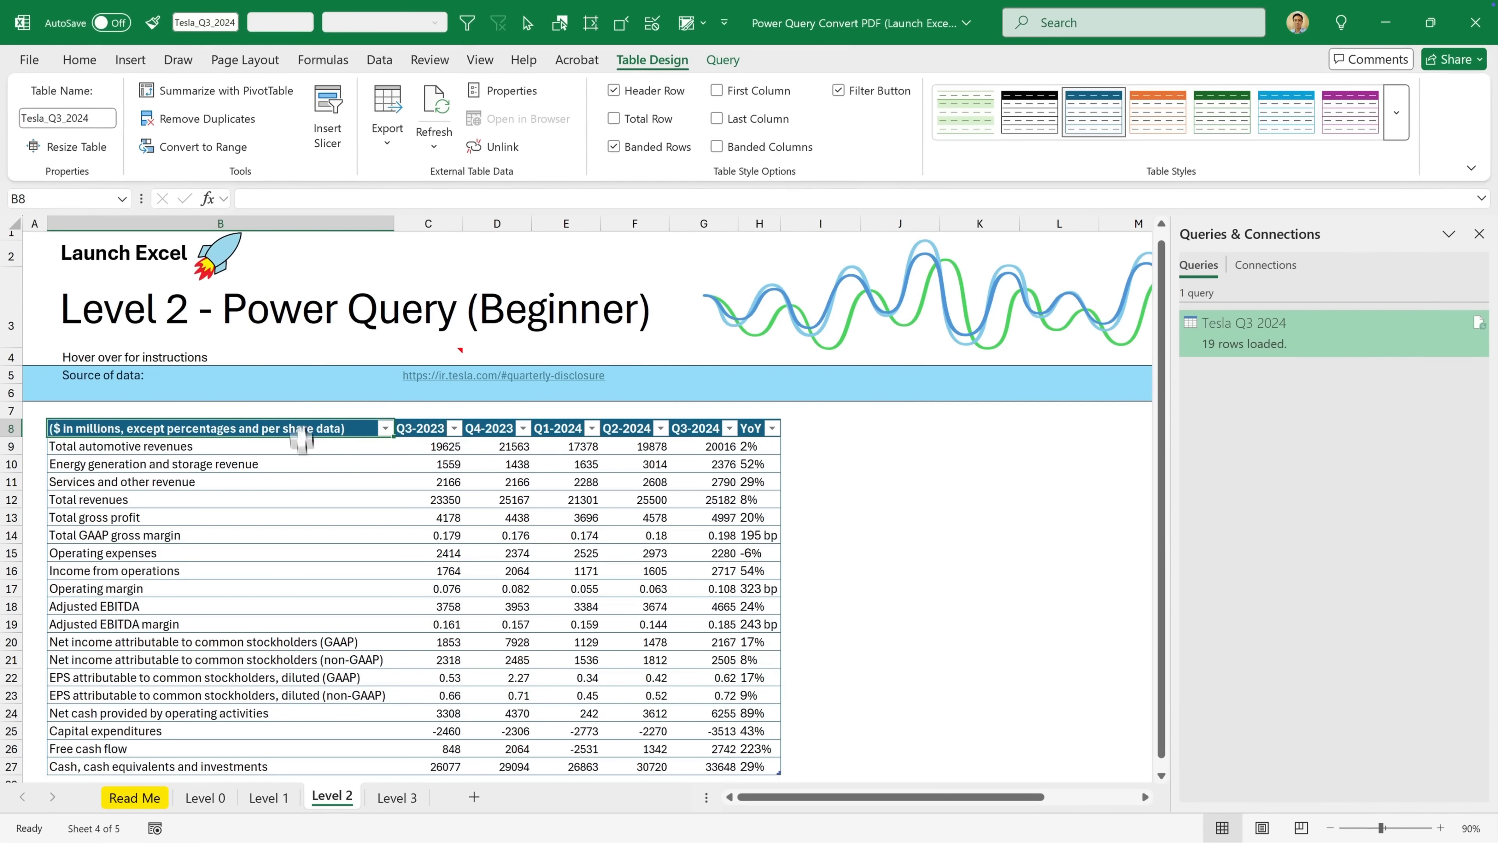
scroll(318, 517, "down", 1)
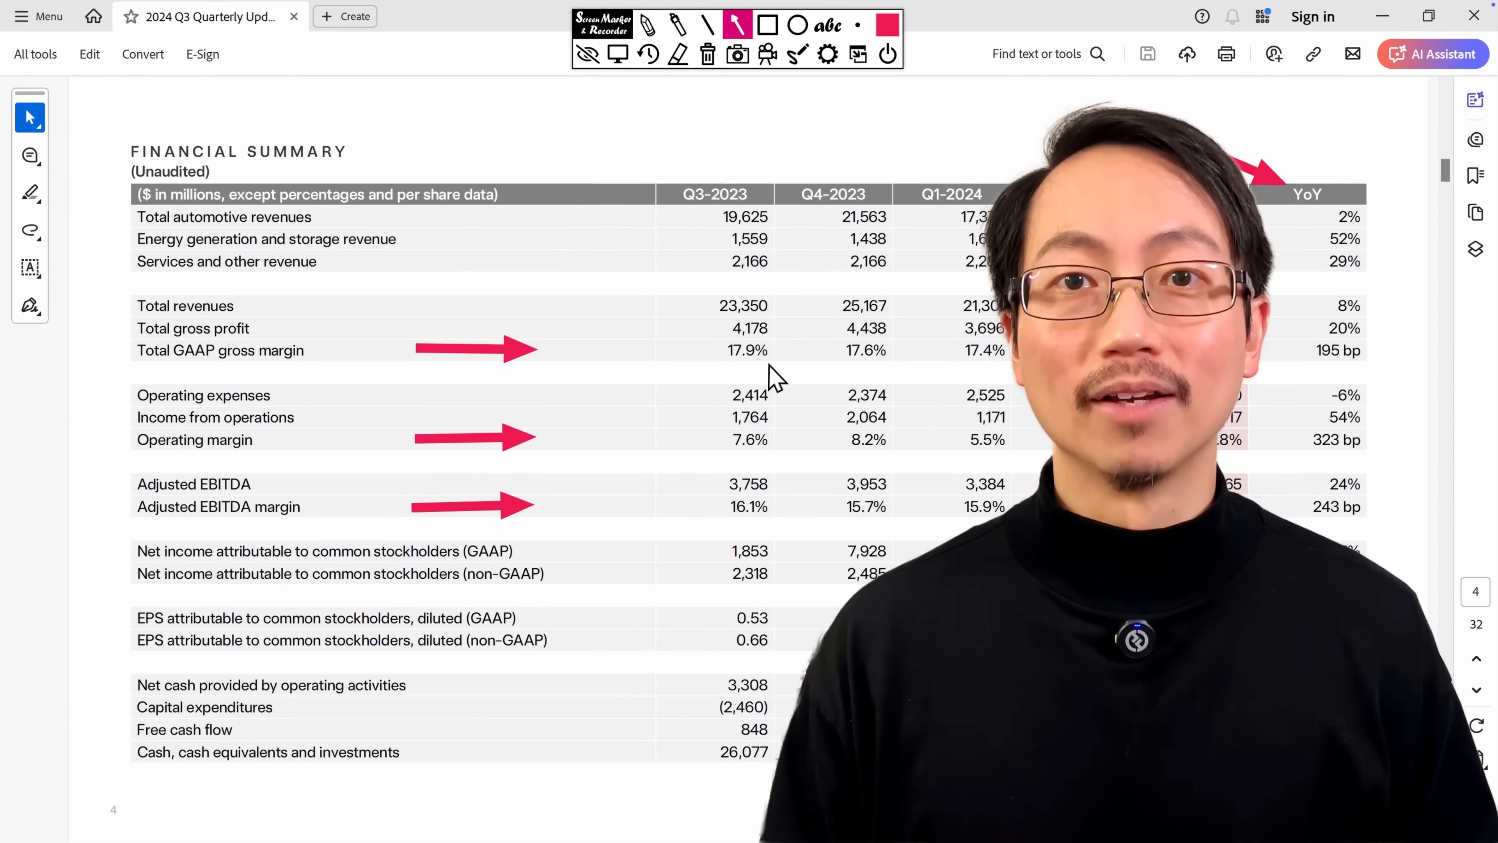
Draw four rectangles around the Q3-2023 value groups in the PDF's financial summary.
key("r")
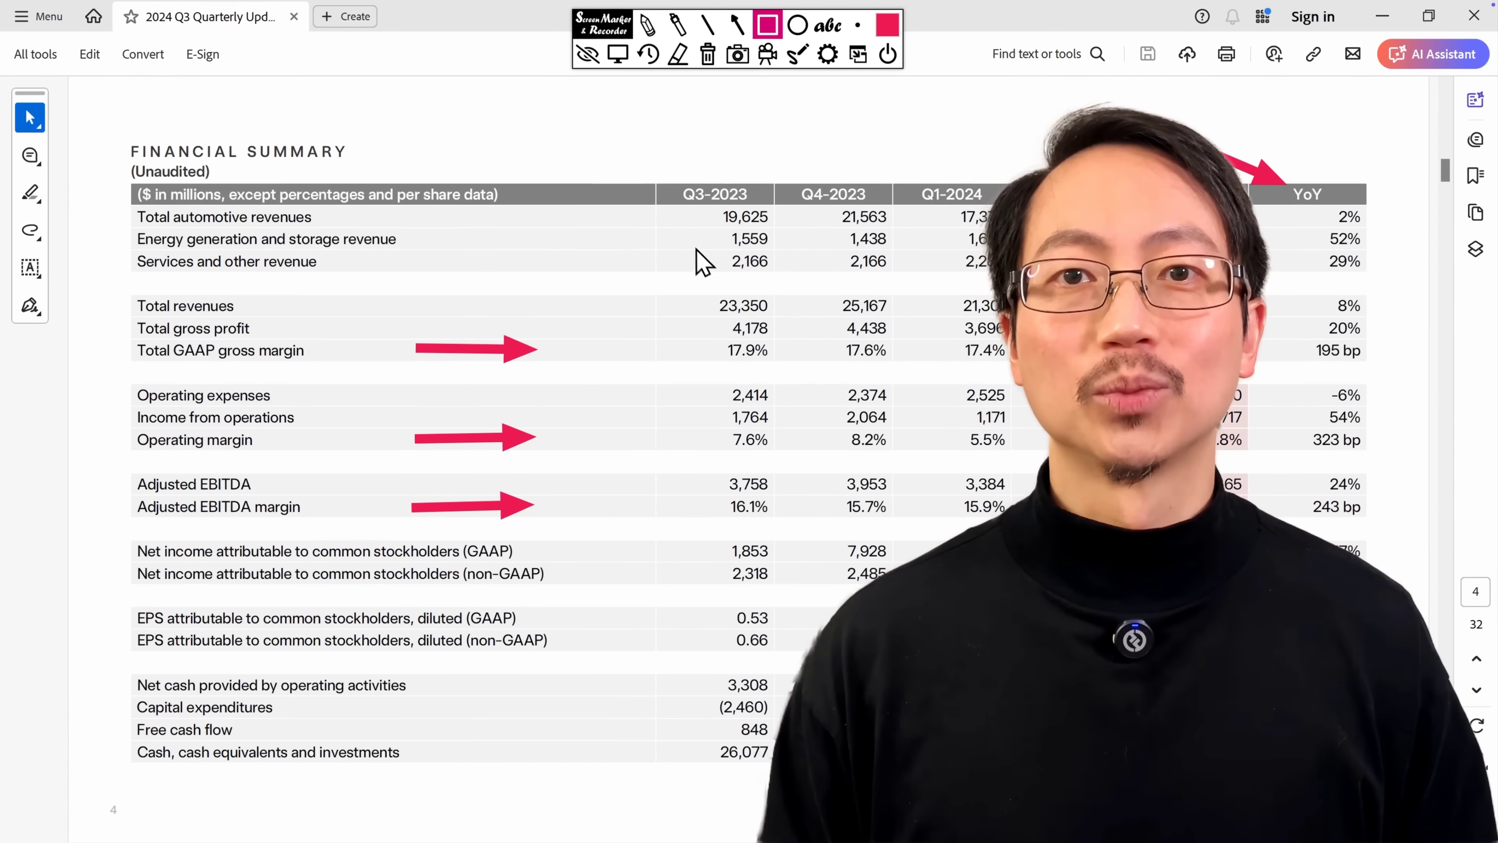
mouse_move(656, 184)
left_mouse_down()
mouse_move(744, 266)
mouse_move(788, 347)
left_mouse_up()
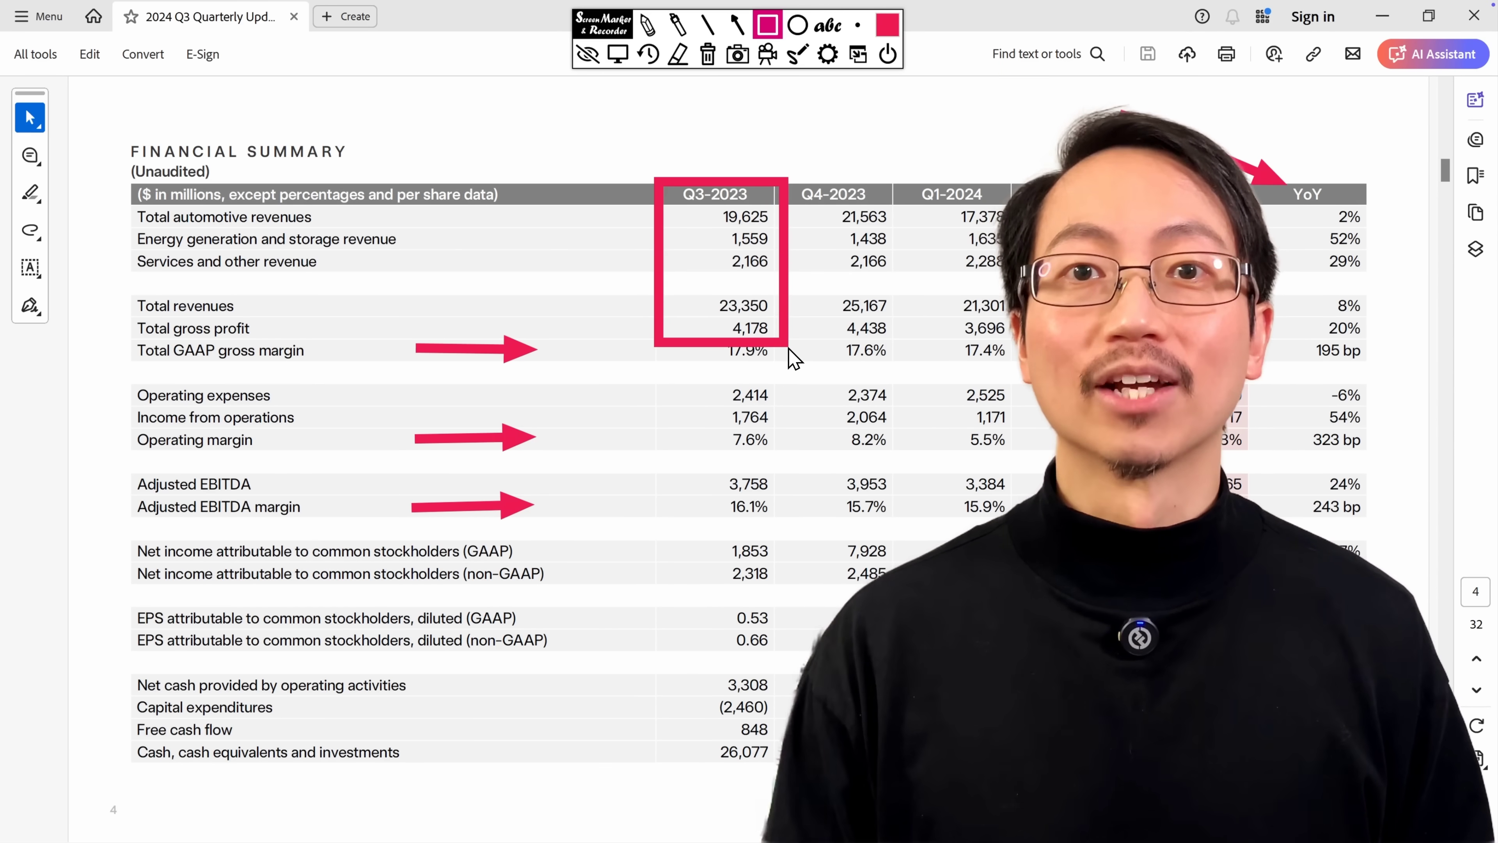
left_click_drag(664, 381, 788, 434)
left_click_drag(659, 472, 788, 500)
mouse_move(656, 540)
left_mouse_down()
mouse_move(784, 637)
mouse_move(788, 764)
left_mouse_up()
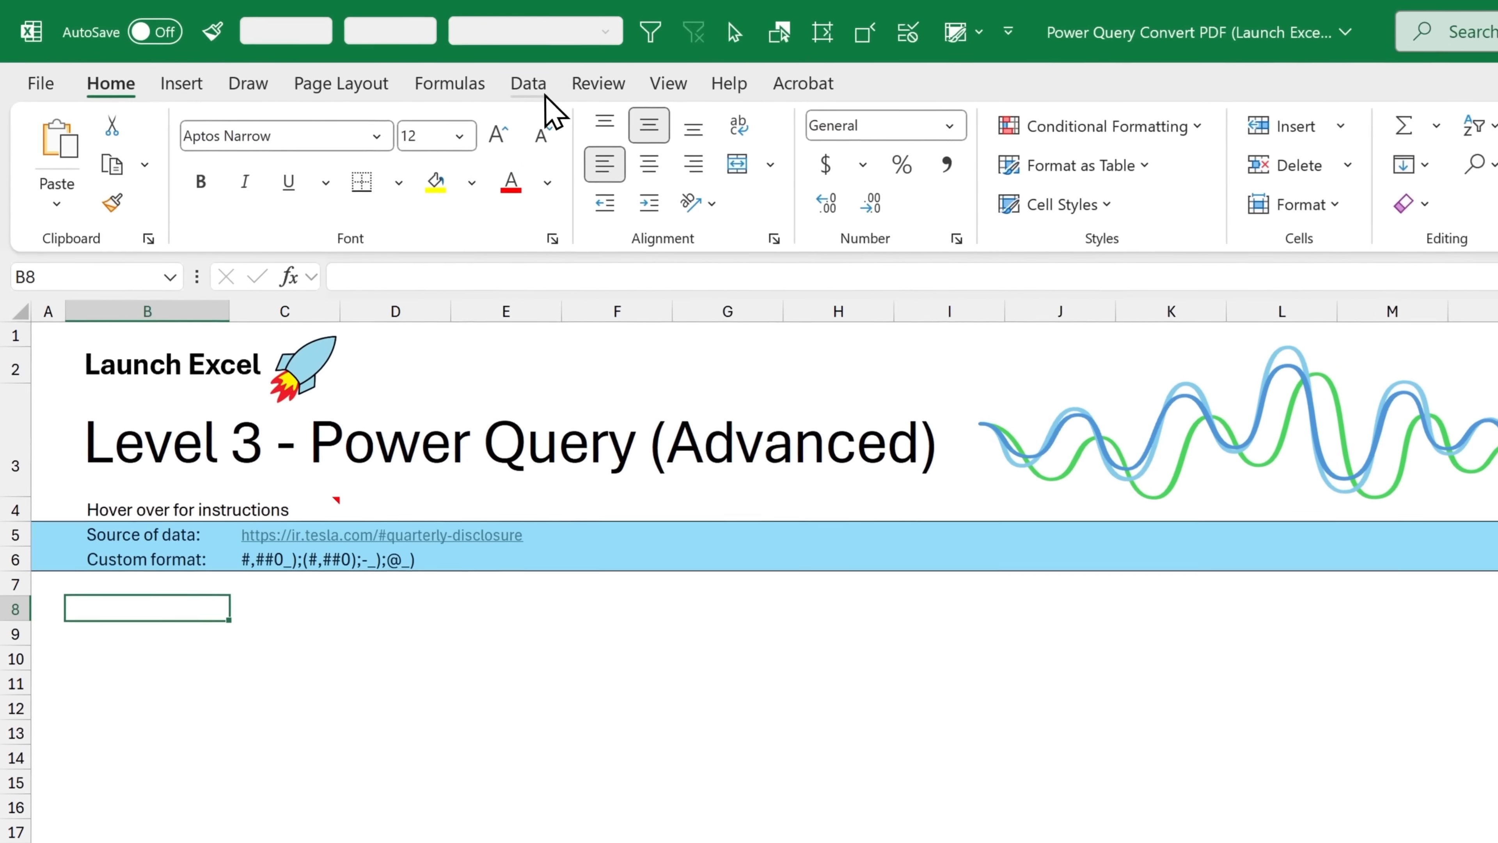
Import TSLA-Q3-2024-Update.pdf through Get Data > From File > From PDF.
left_click(379, 59)
left_click(57, 194)
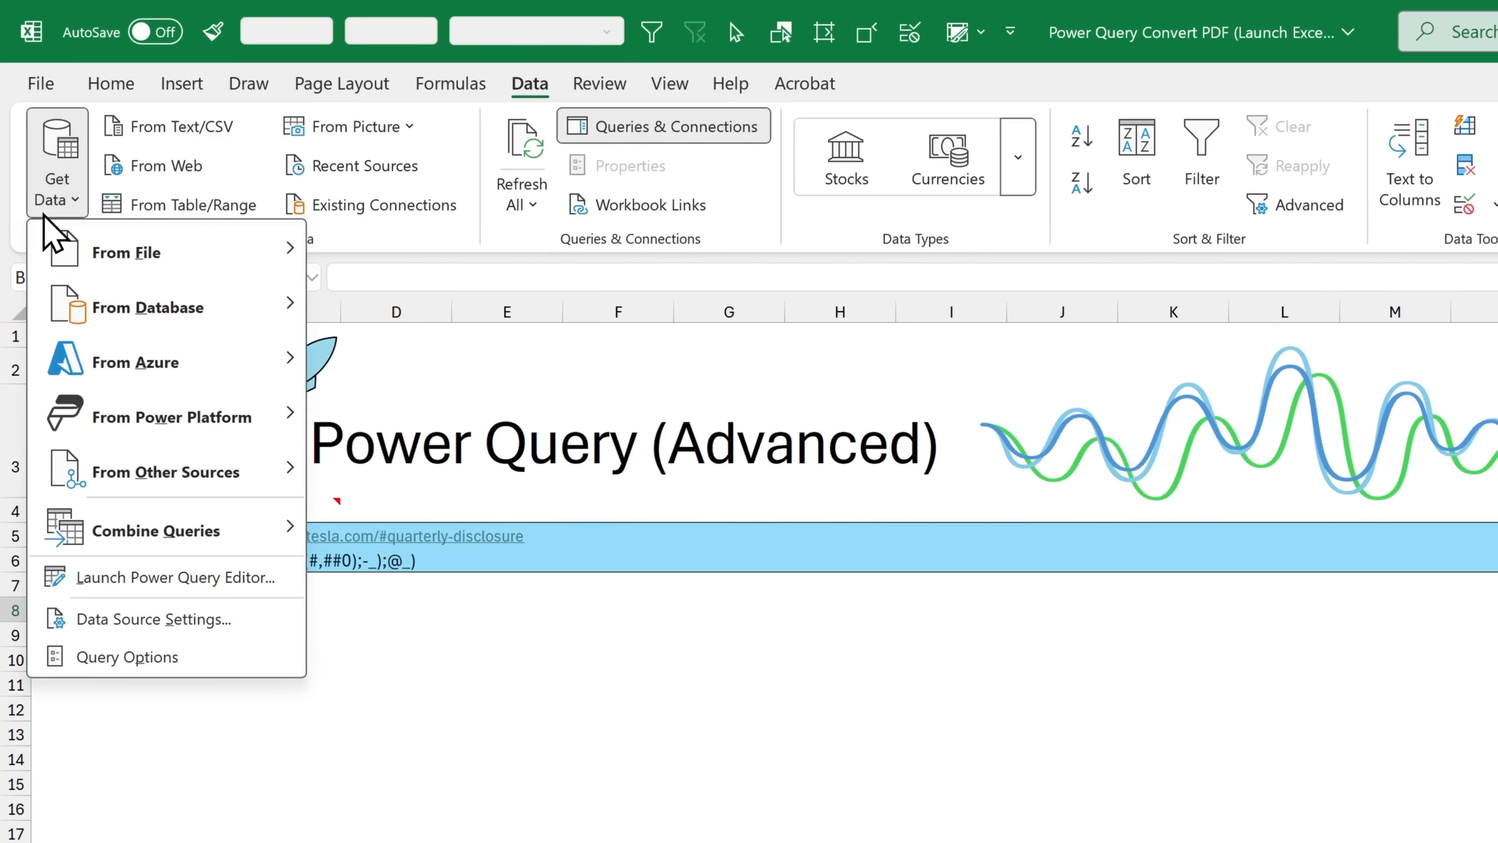
mouse_move(198, 264)
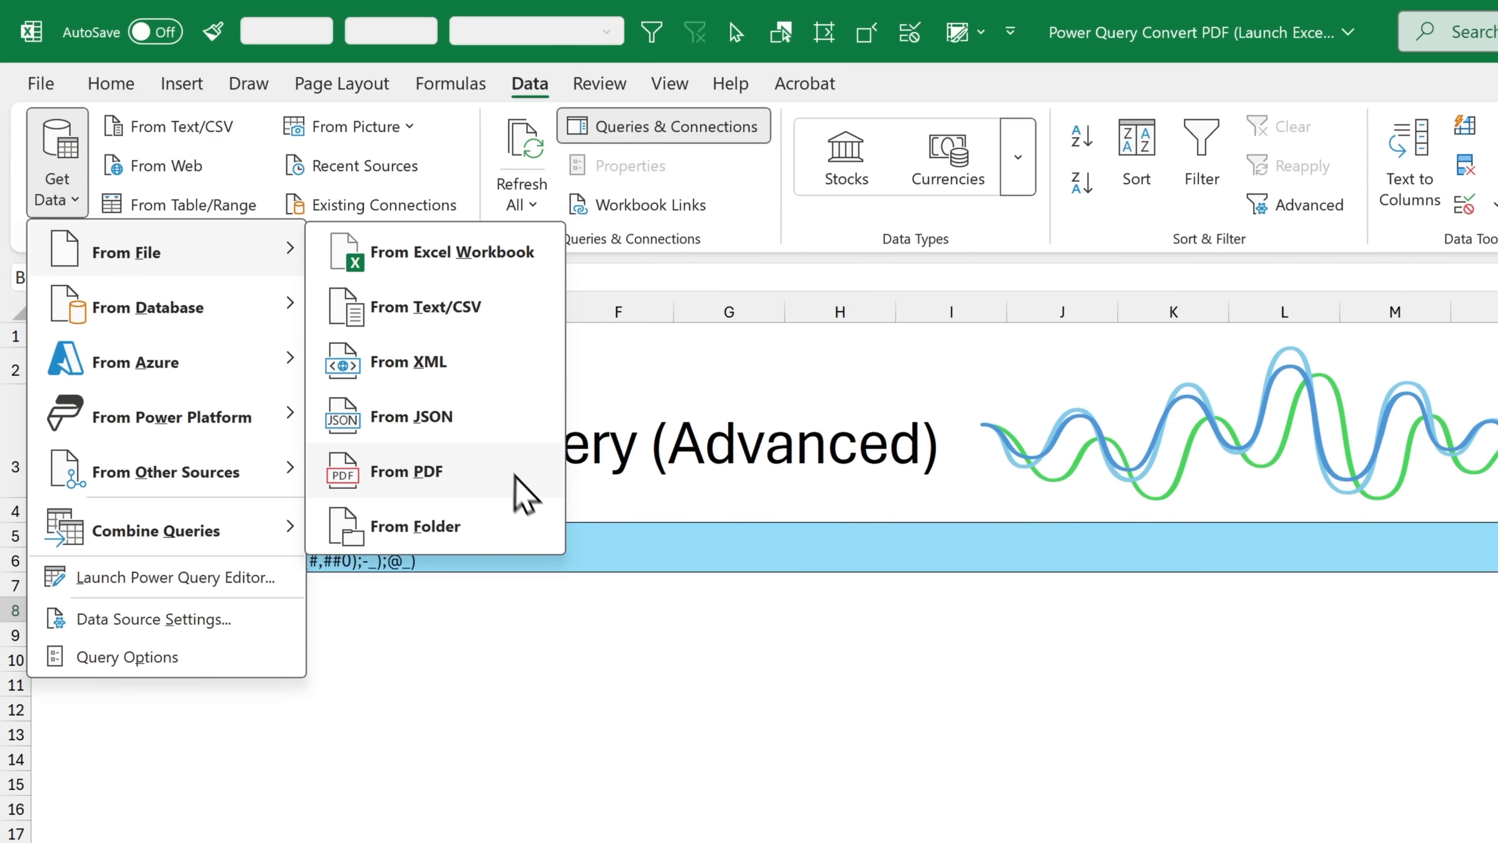
left_click(525, 493)
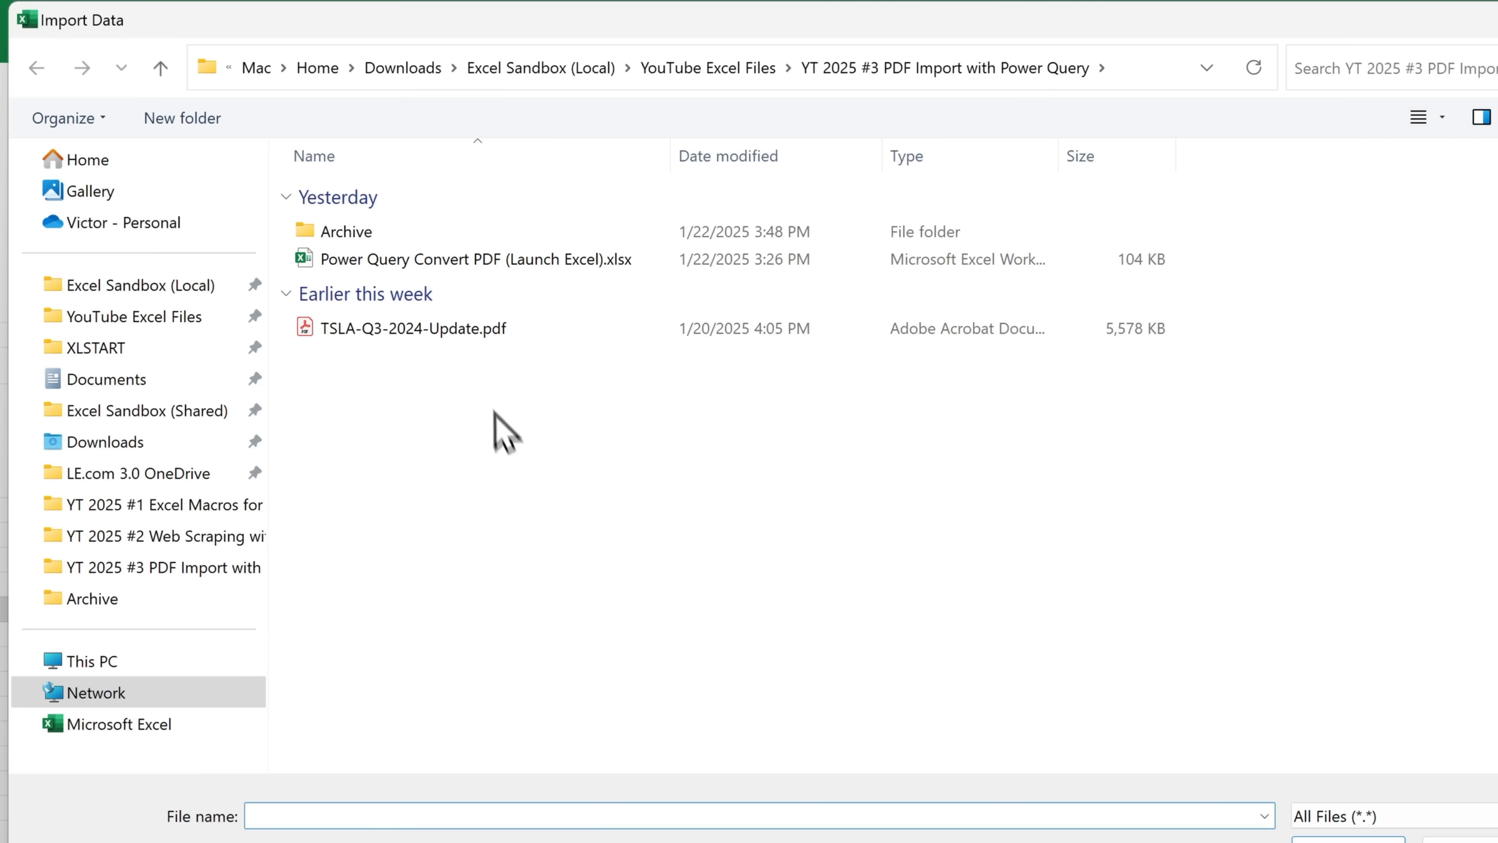
left_click(481, 334)
left_click(1280, 800)
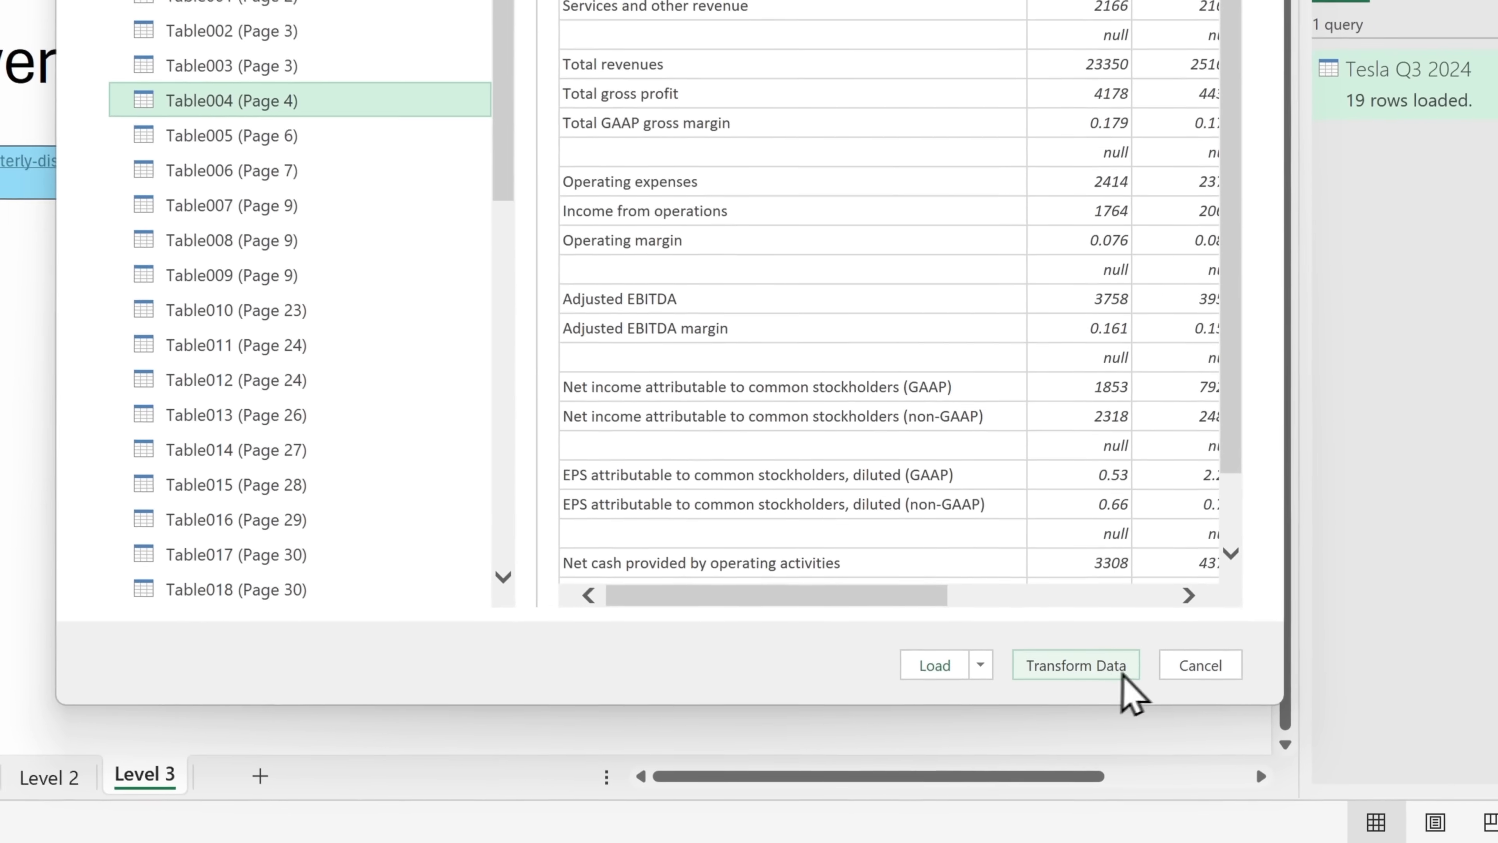
Open Table004 for transformation and rename the query 'Tesla Q3 2024 Clean'.
left_click(1120, 672)
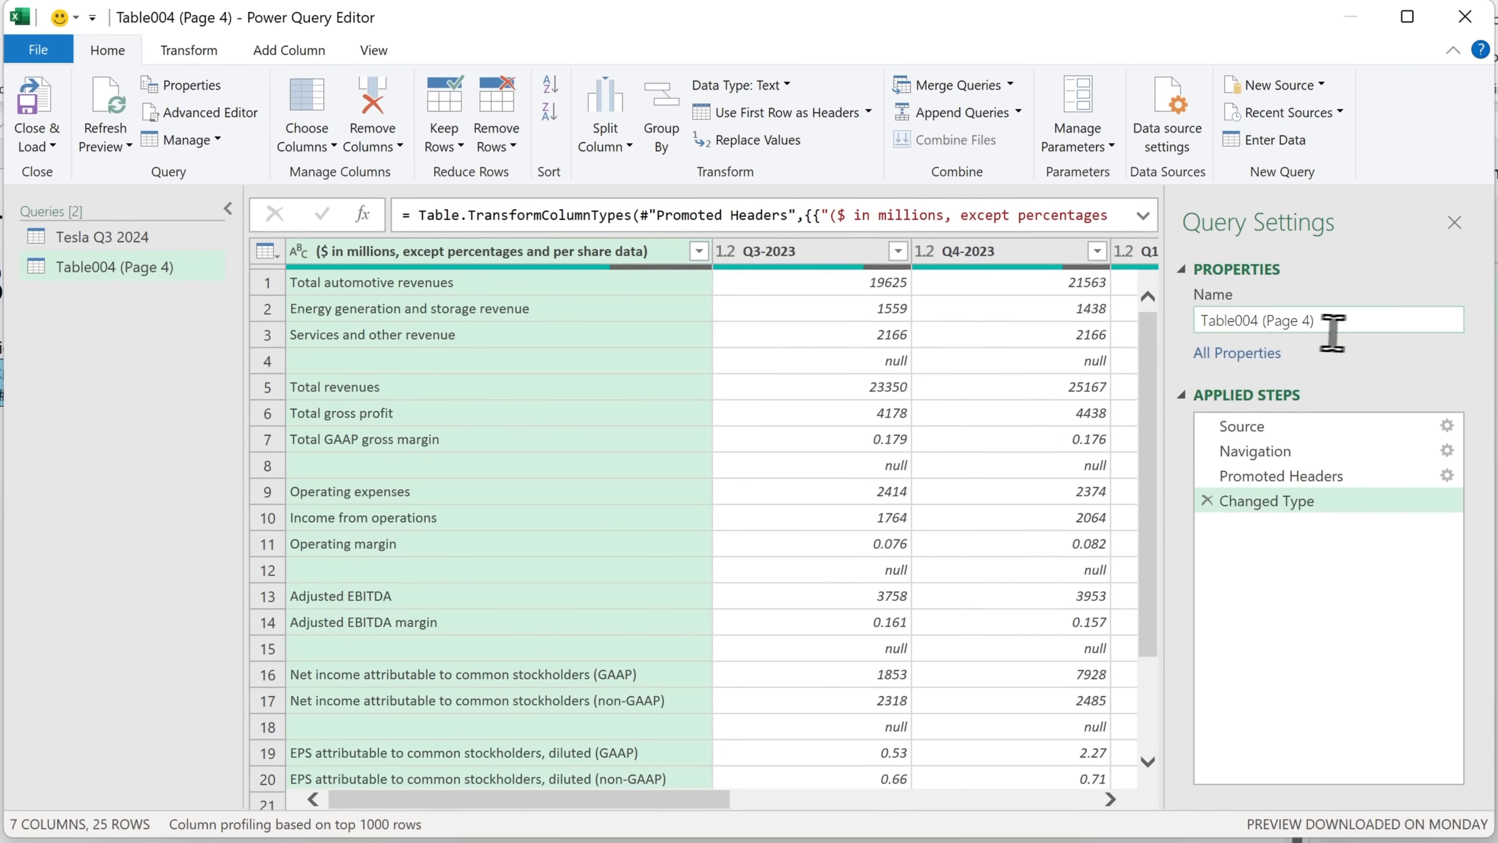
left_click(1334, 321)
type("Tesla Q3 2024 Clean")
key("Return")
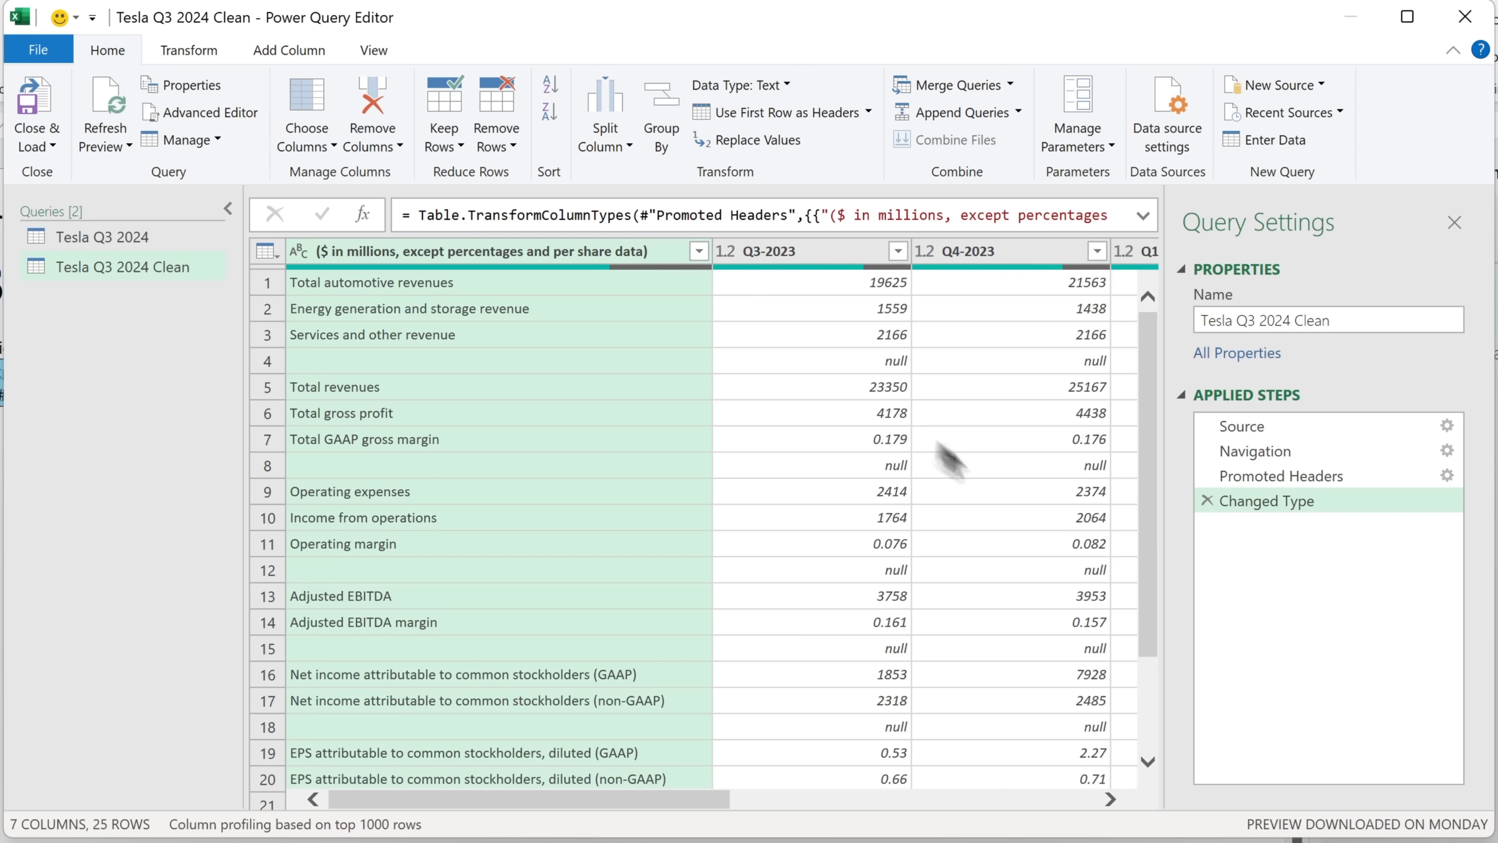
Delete the Changed Type step so values like 19,625 and 17.9% stay as text.
left_click(1207, 501)
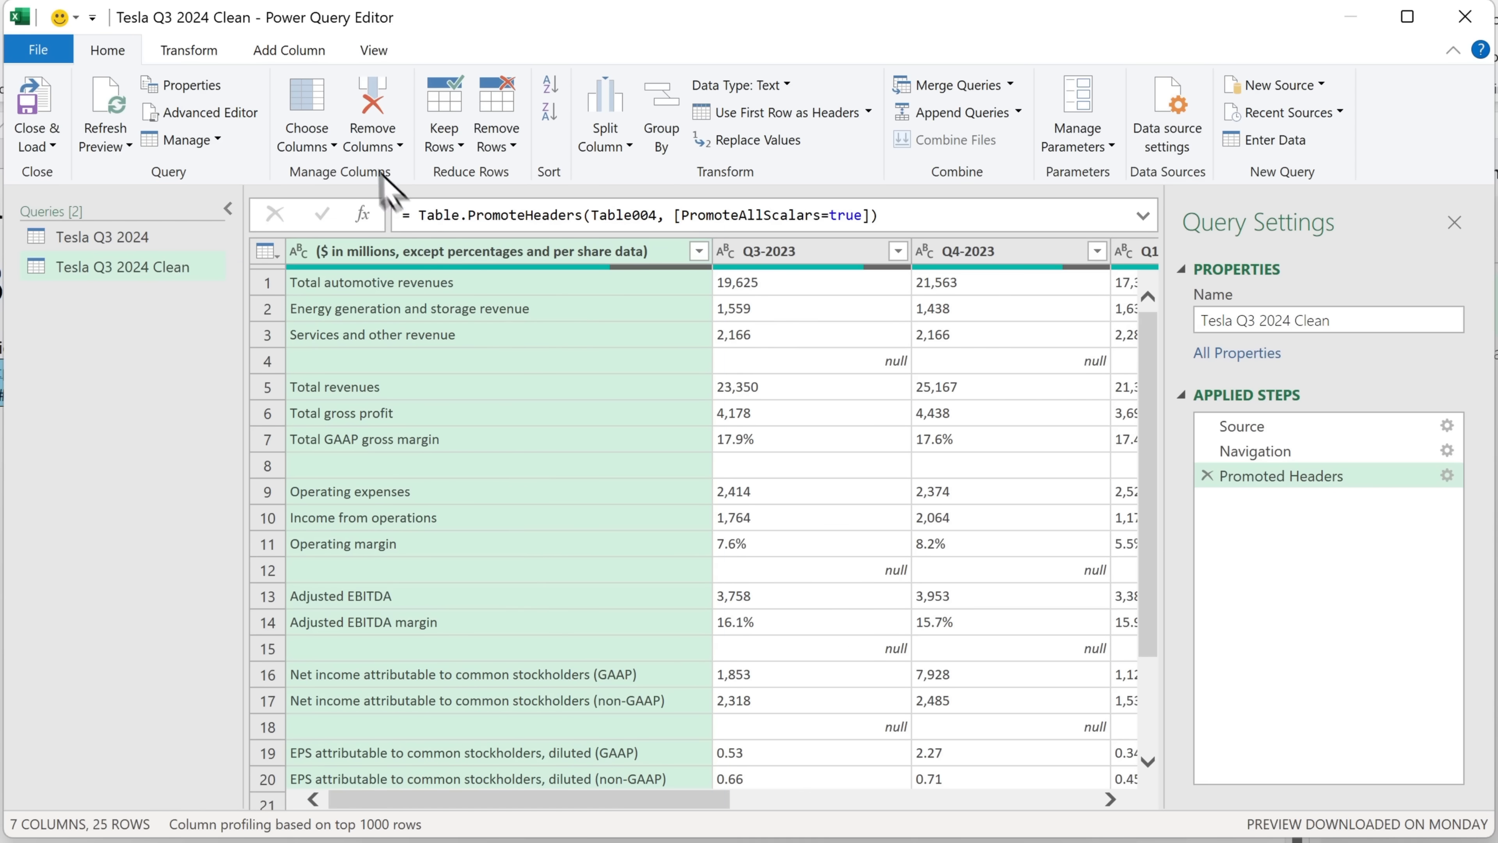
Add an Index column starting from 1 and move it to the beginning of the table.
left_click(307, 57)
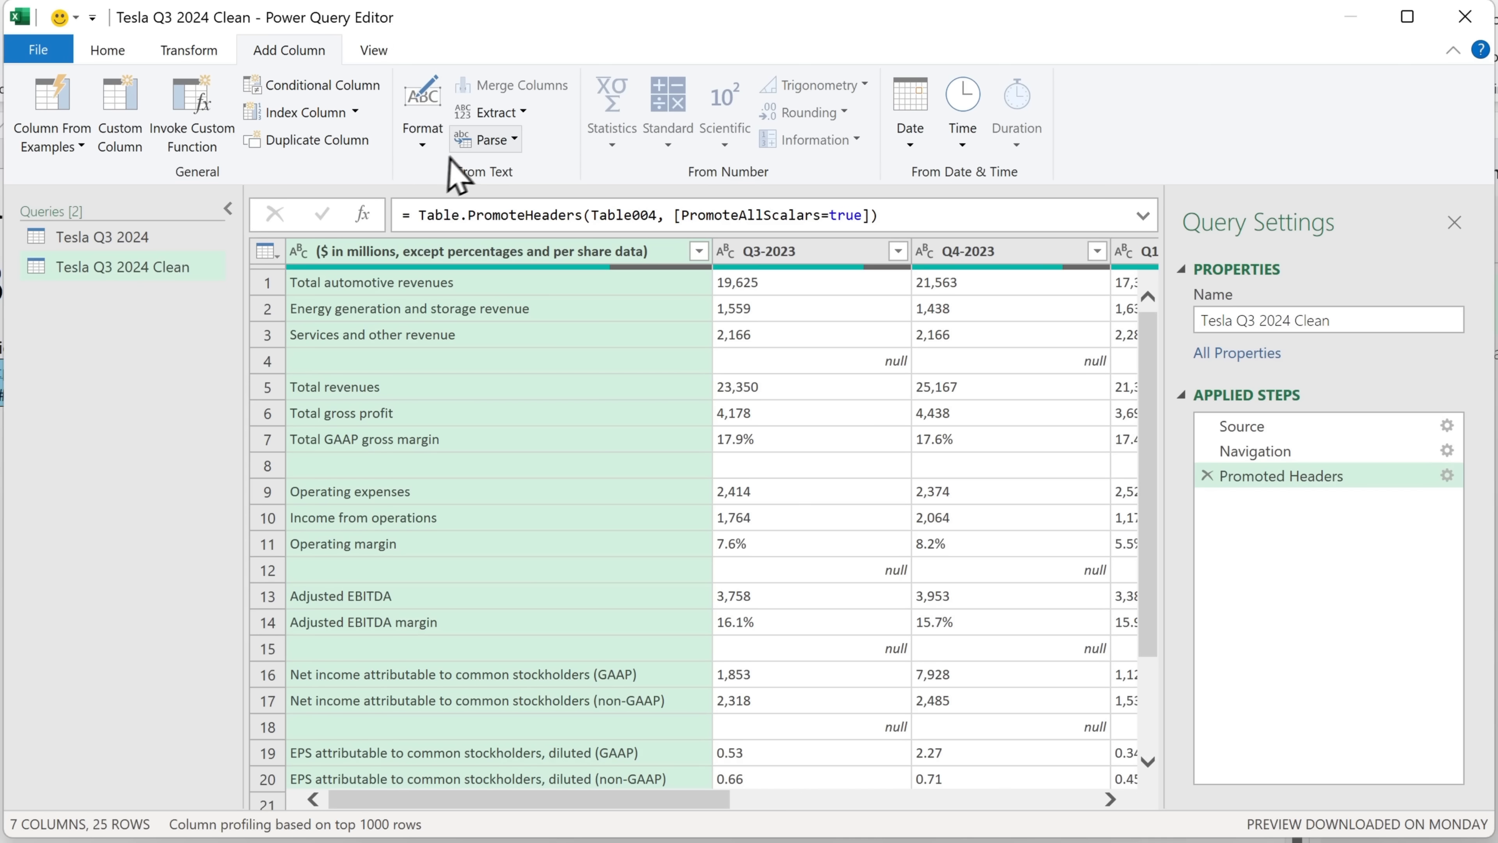
left_click(360, 111)
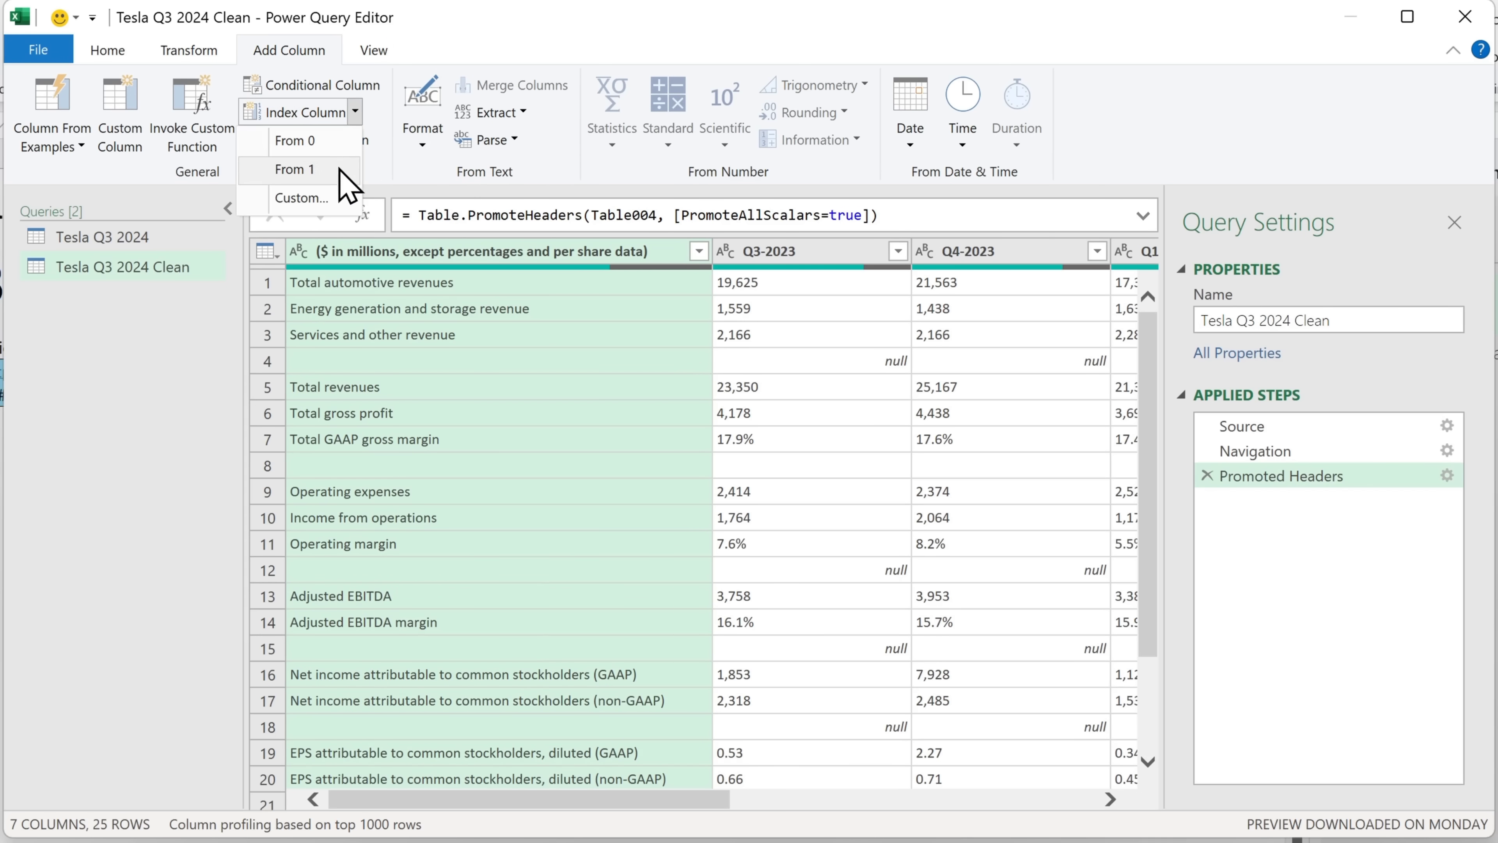
left_click(295, 169)
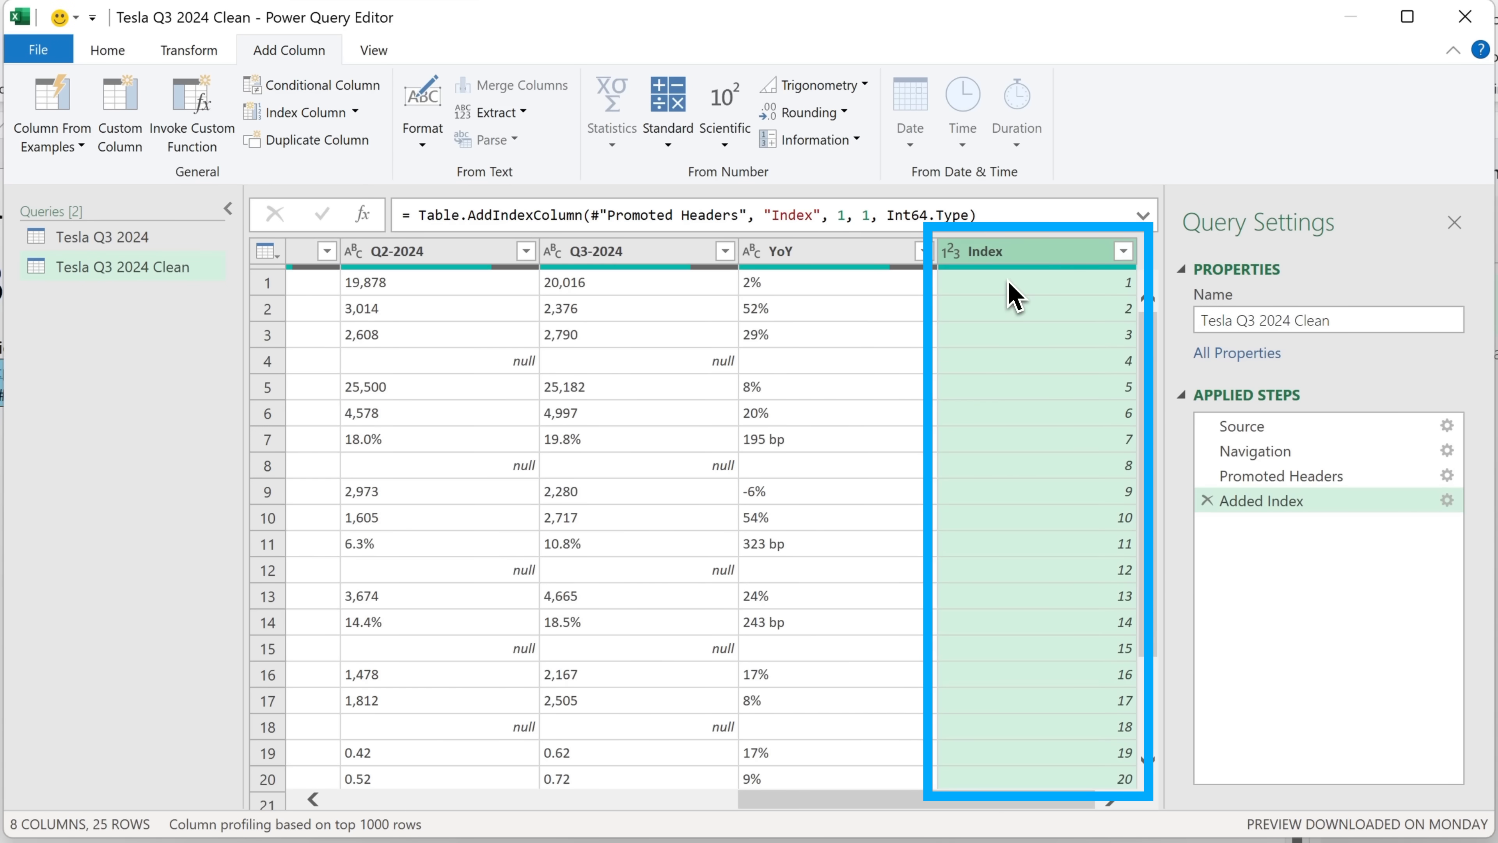
left_click(189, 50)
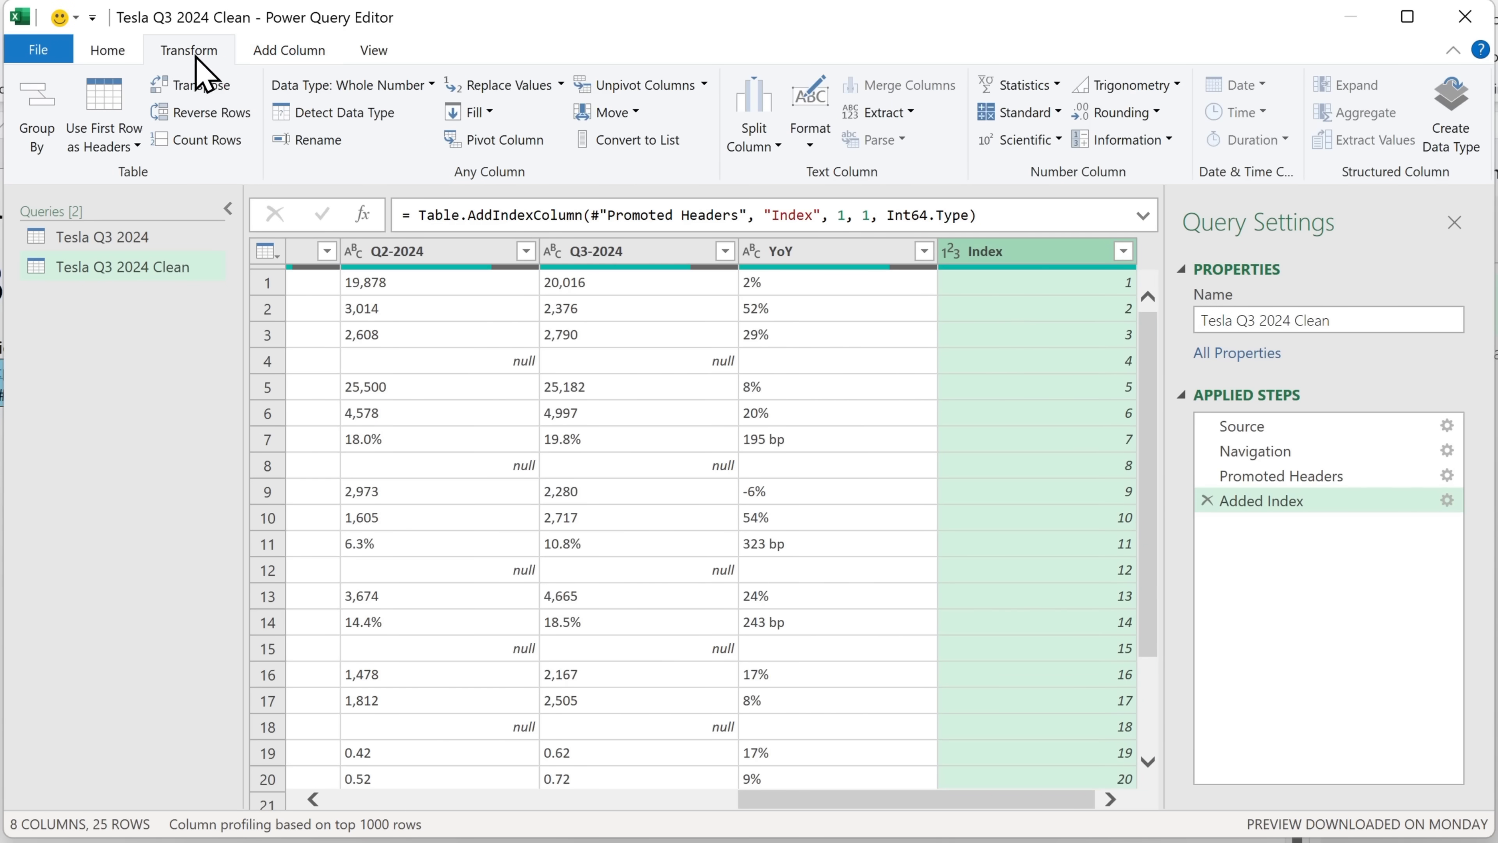
left_click(635, 112)
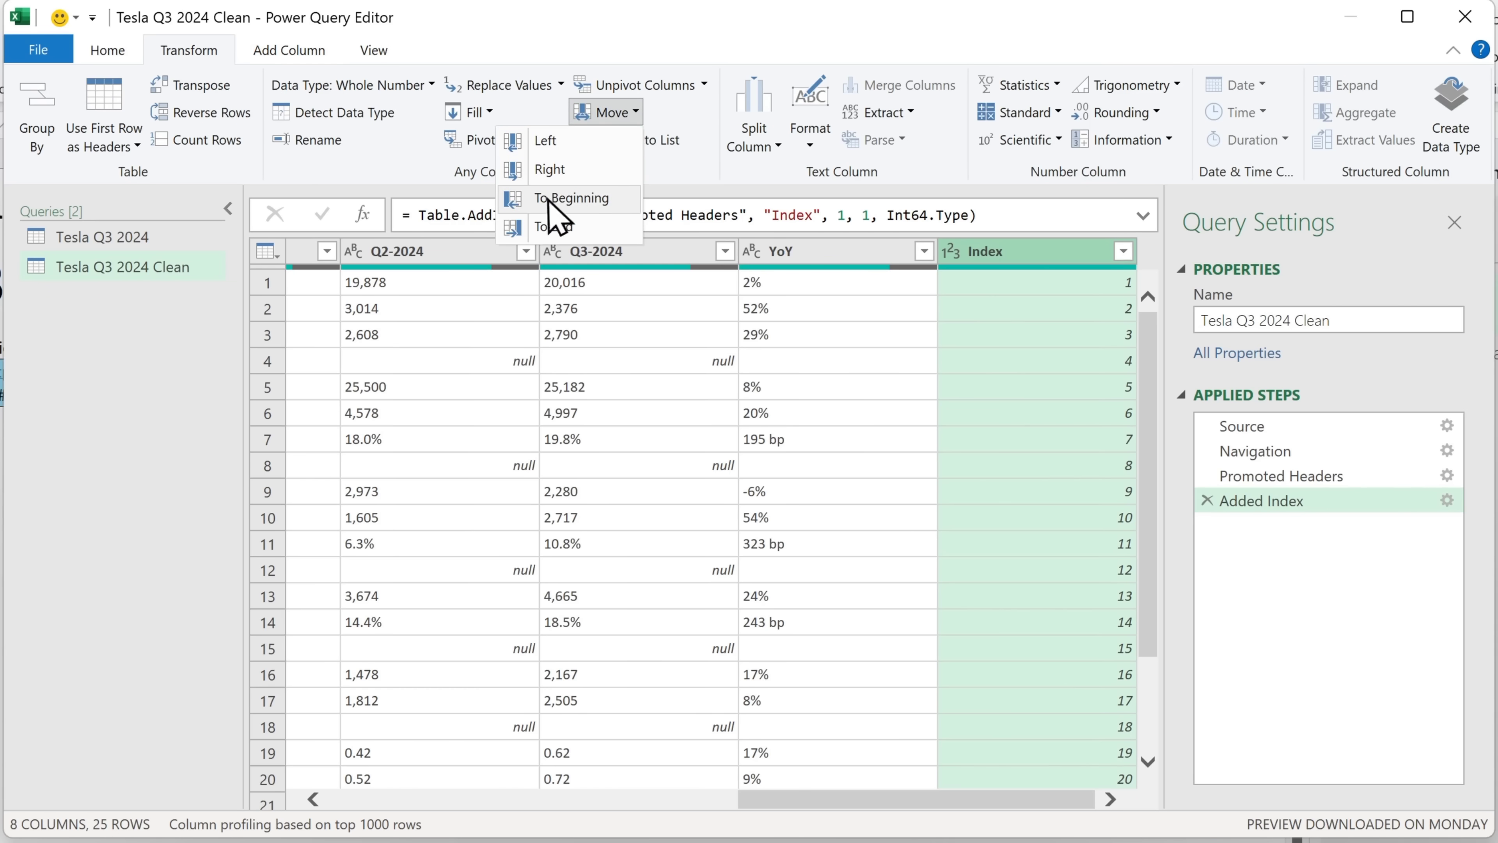
left_click(620, 204)
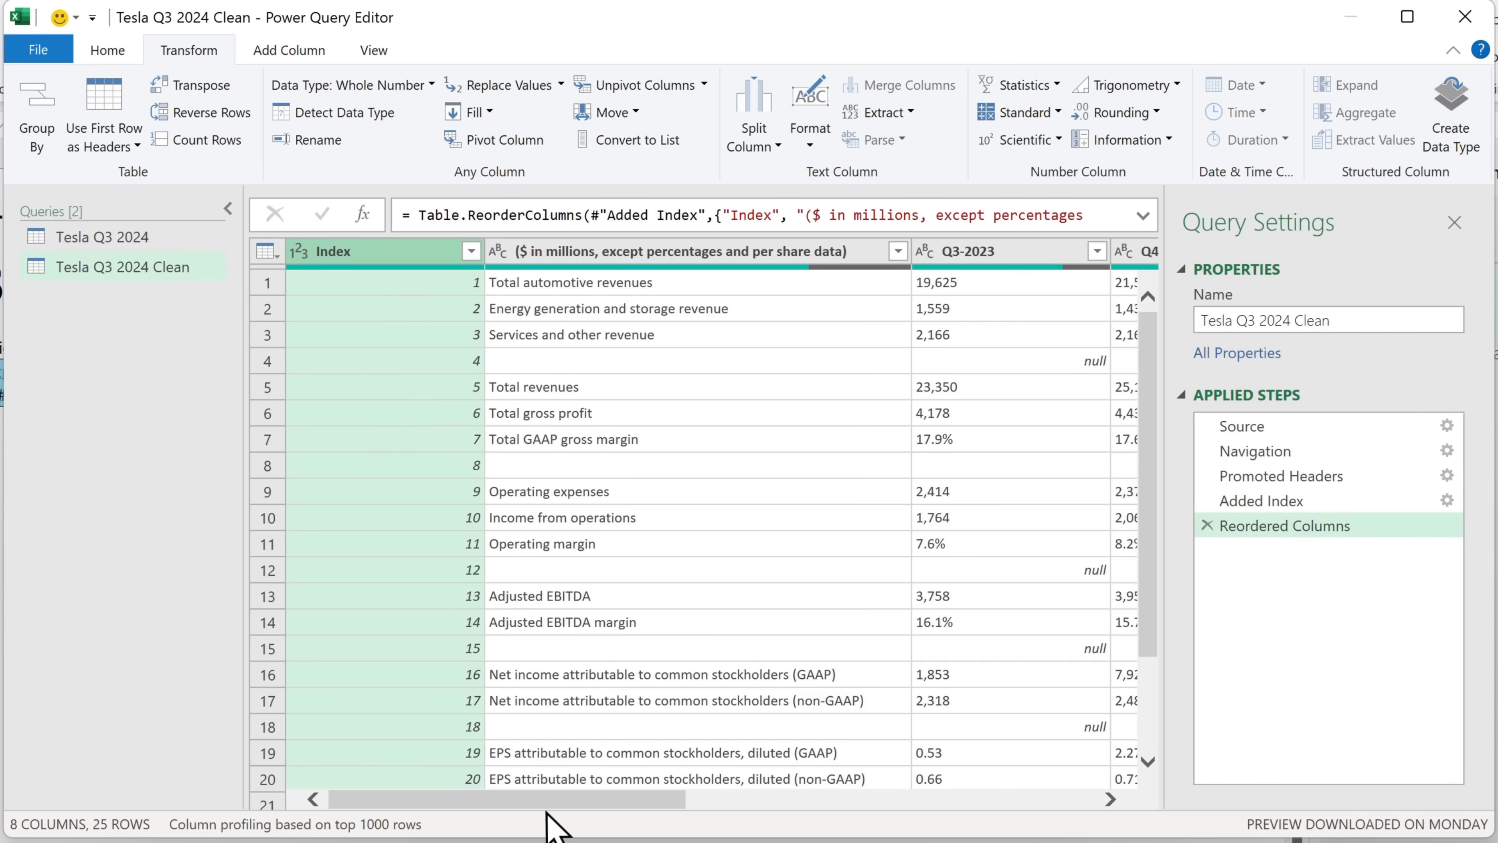
Remove the YoY column from the table.
left_click_drag(551, 804, 973, 822)
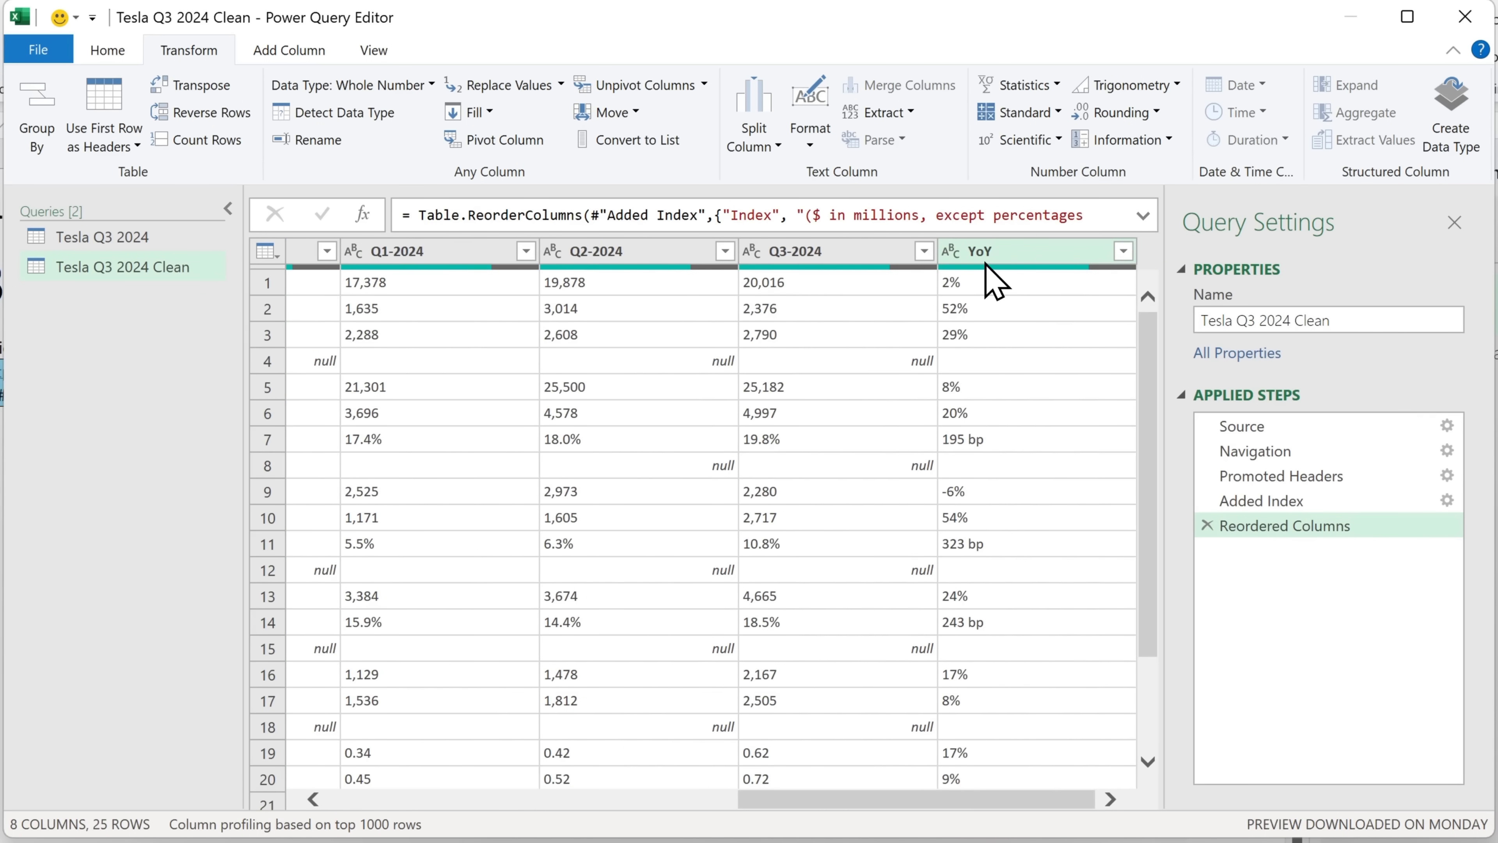
right_click(1015, 254)
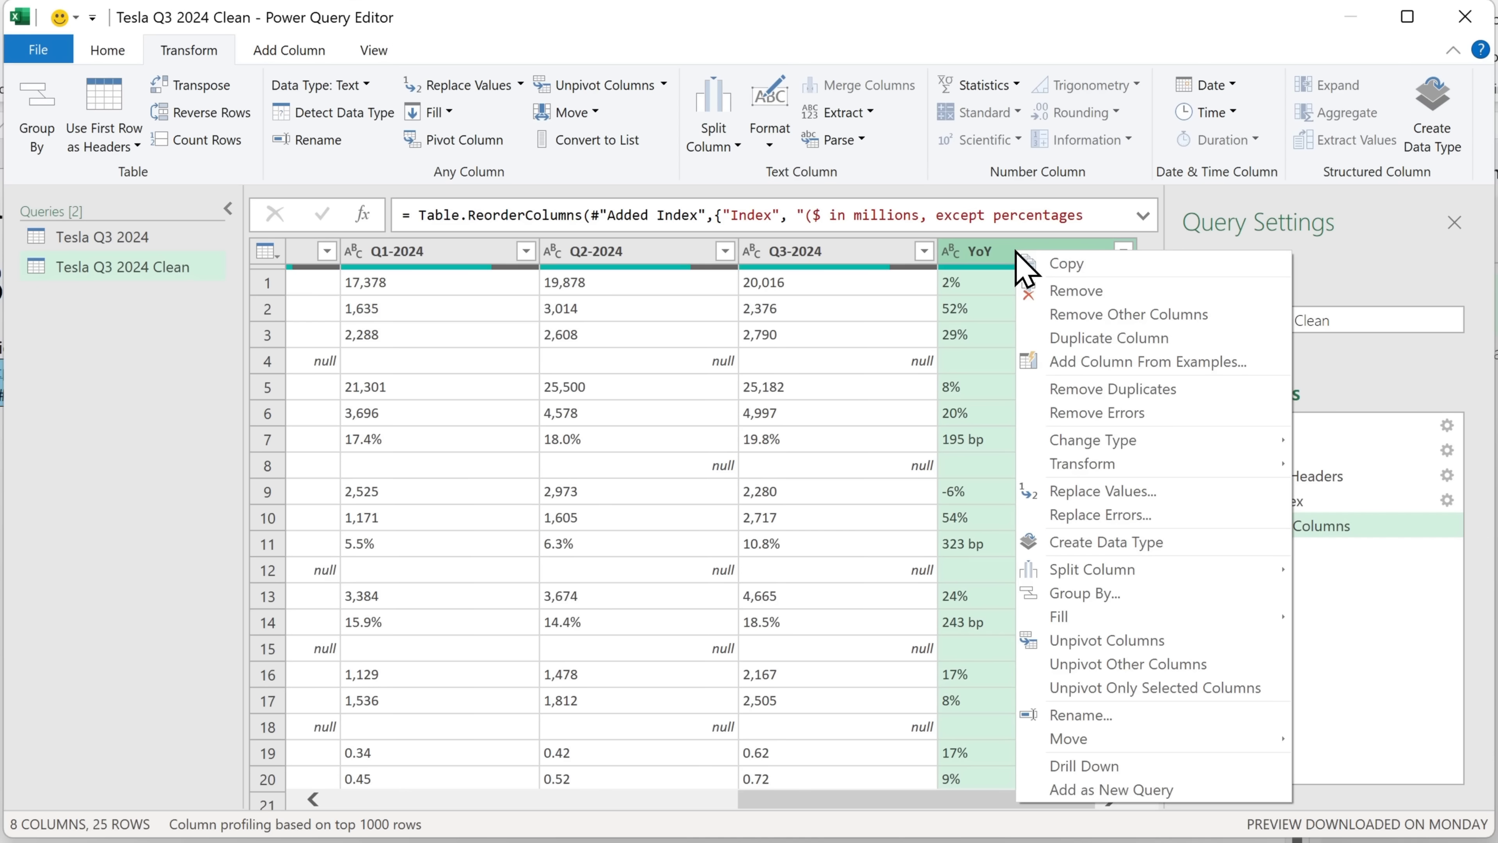
left_click(1116, 292)
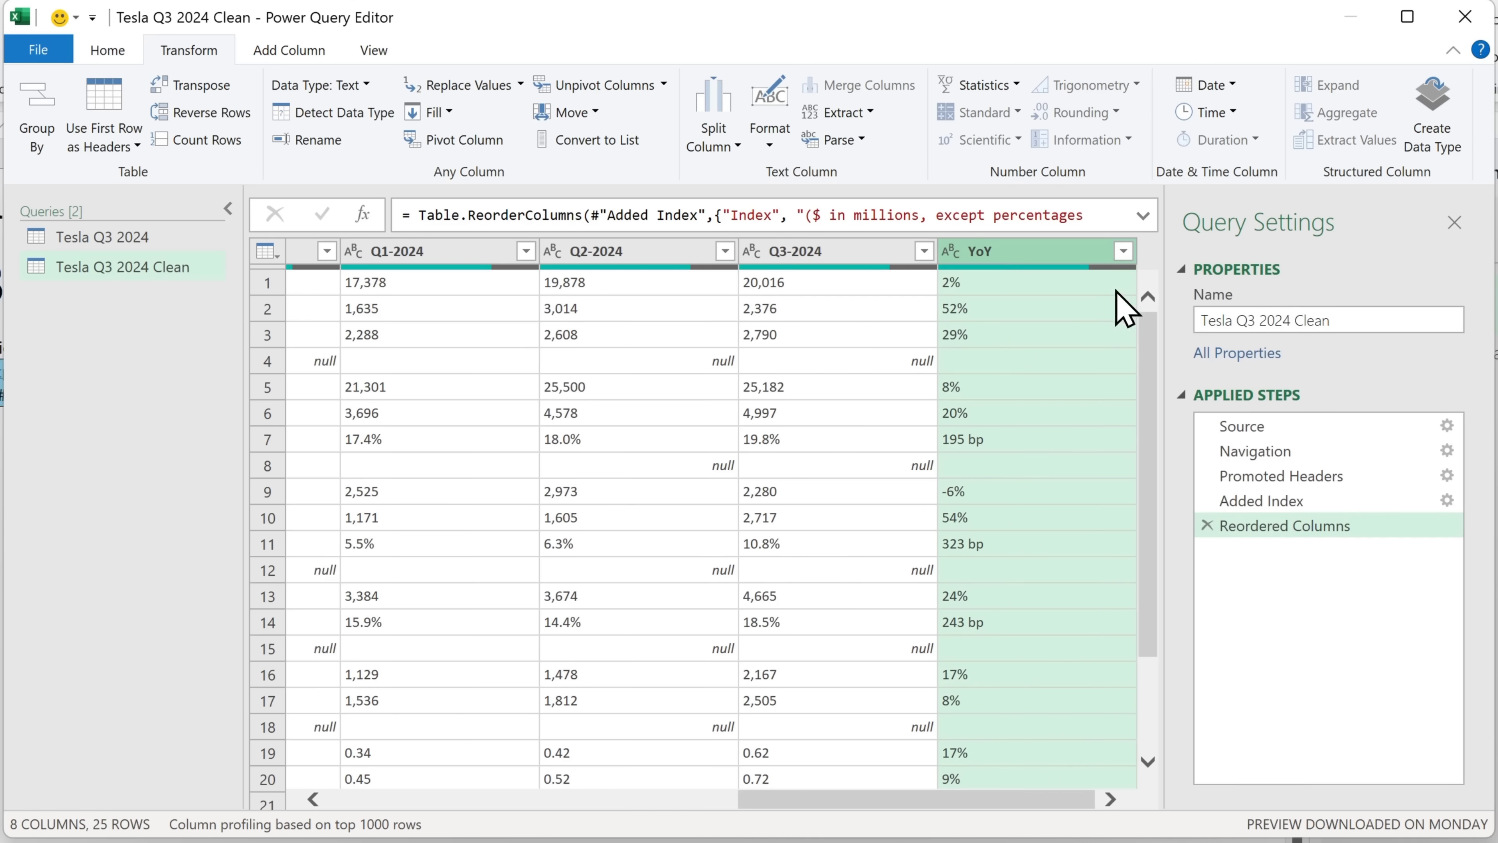
Select the Index column together with the description column.
left_click_drag(968, 800, 585, 800)
left_click_drag(448, 261, 401, 263)
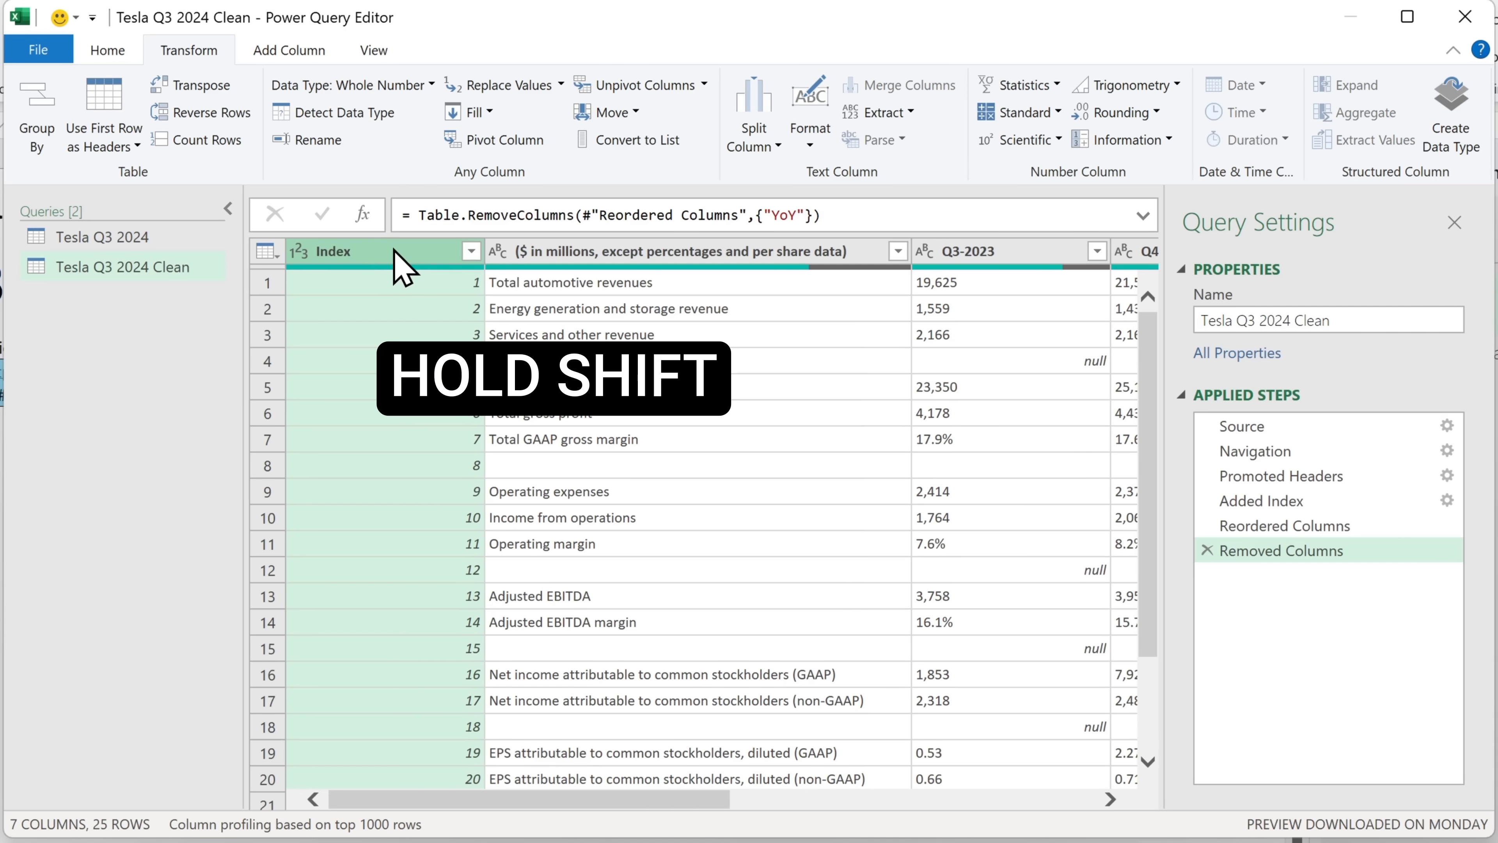
left_click(702, 261, "shift")
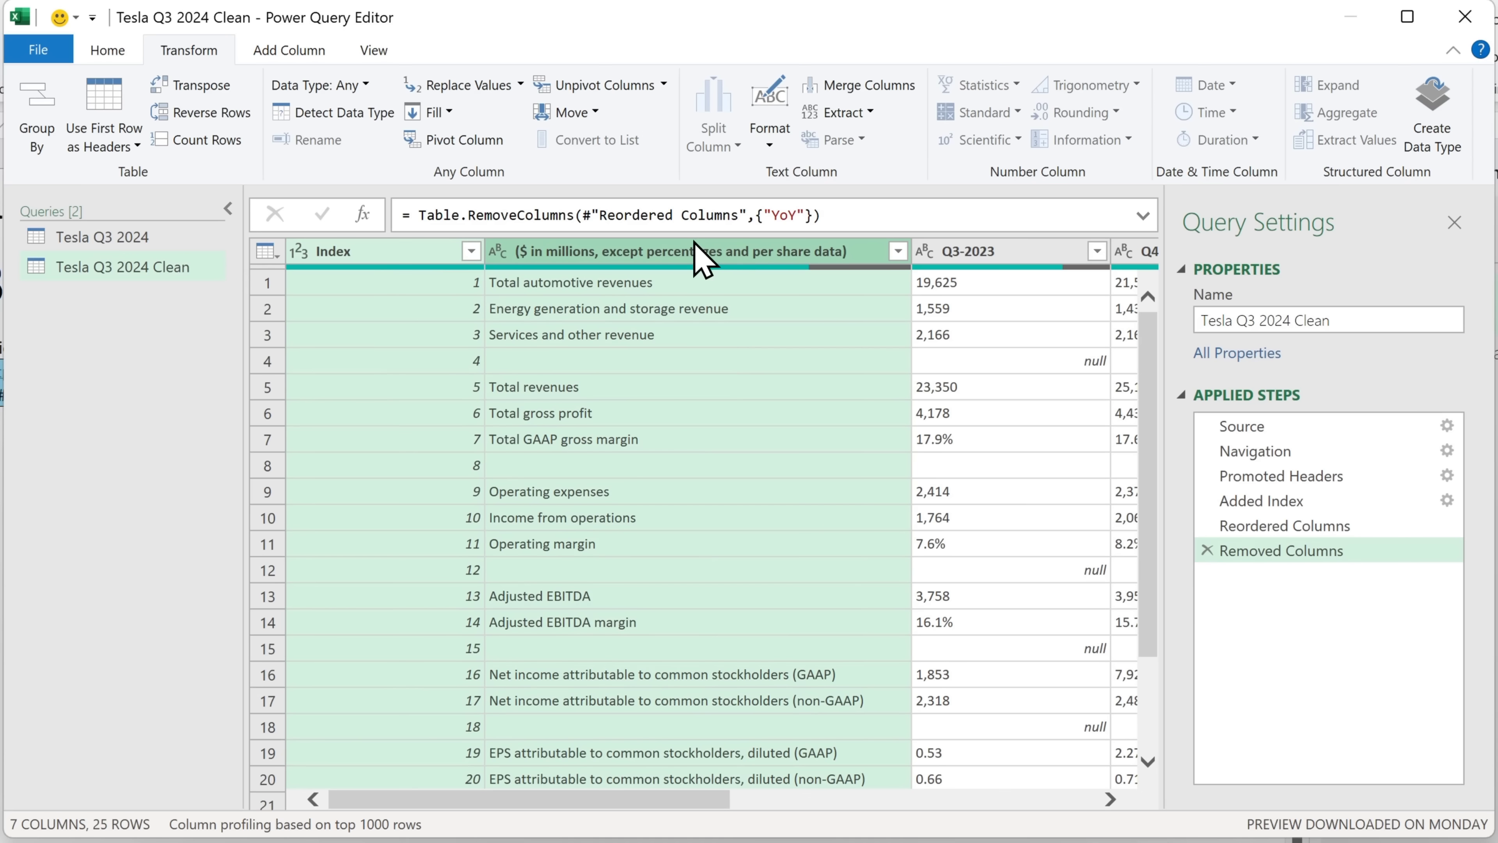
Unpivot every column except Index and the description into Attribute and Value columns.
right_click(720, 270)
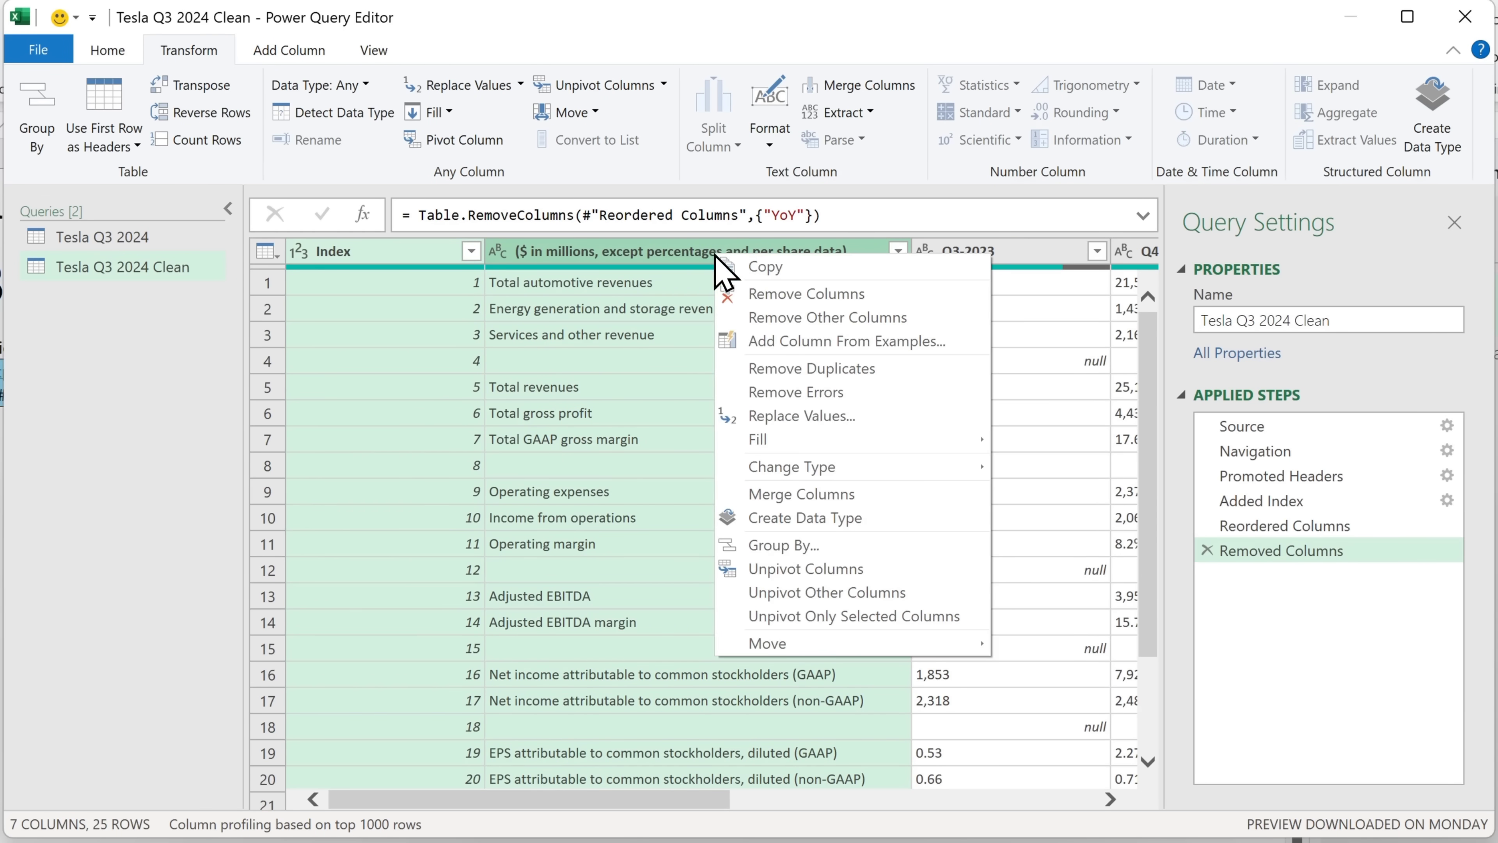
left_click(902, 593)
left_click_drag(736, 803, 855, 804)
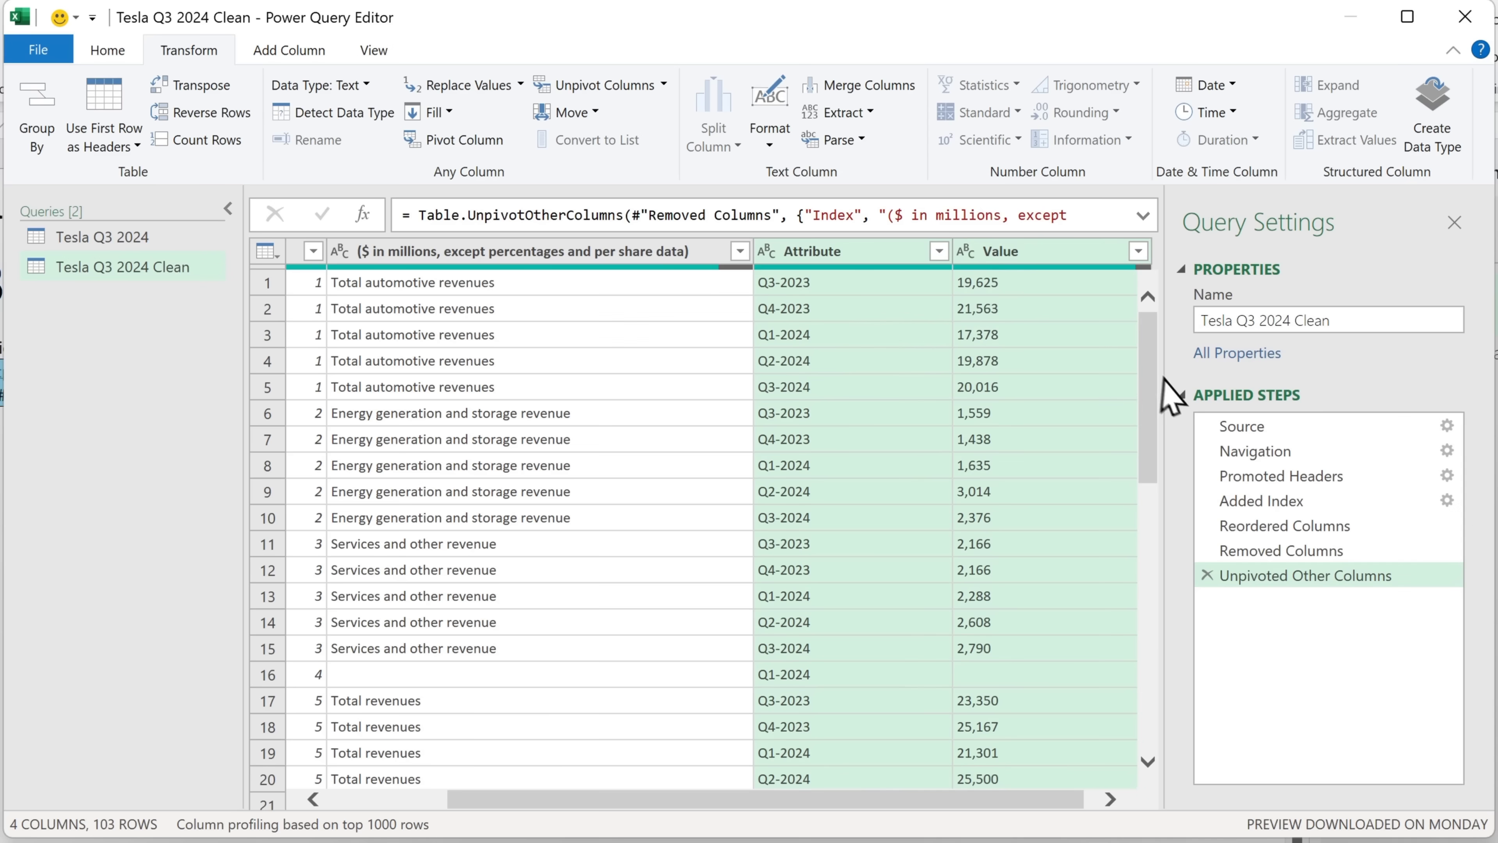
left_click_drag(1154, 362, 1153, 422)
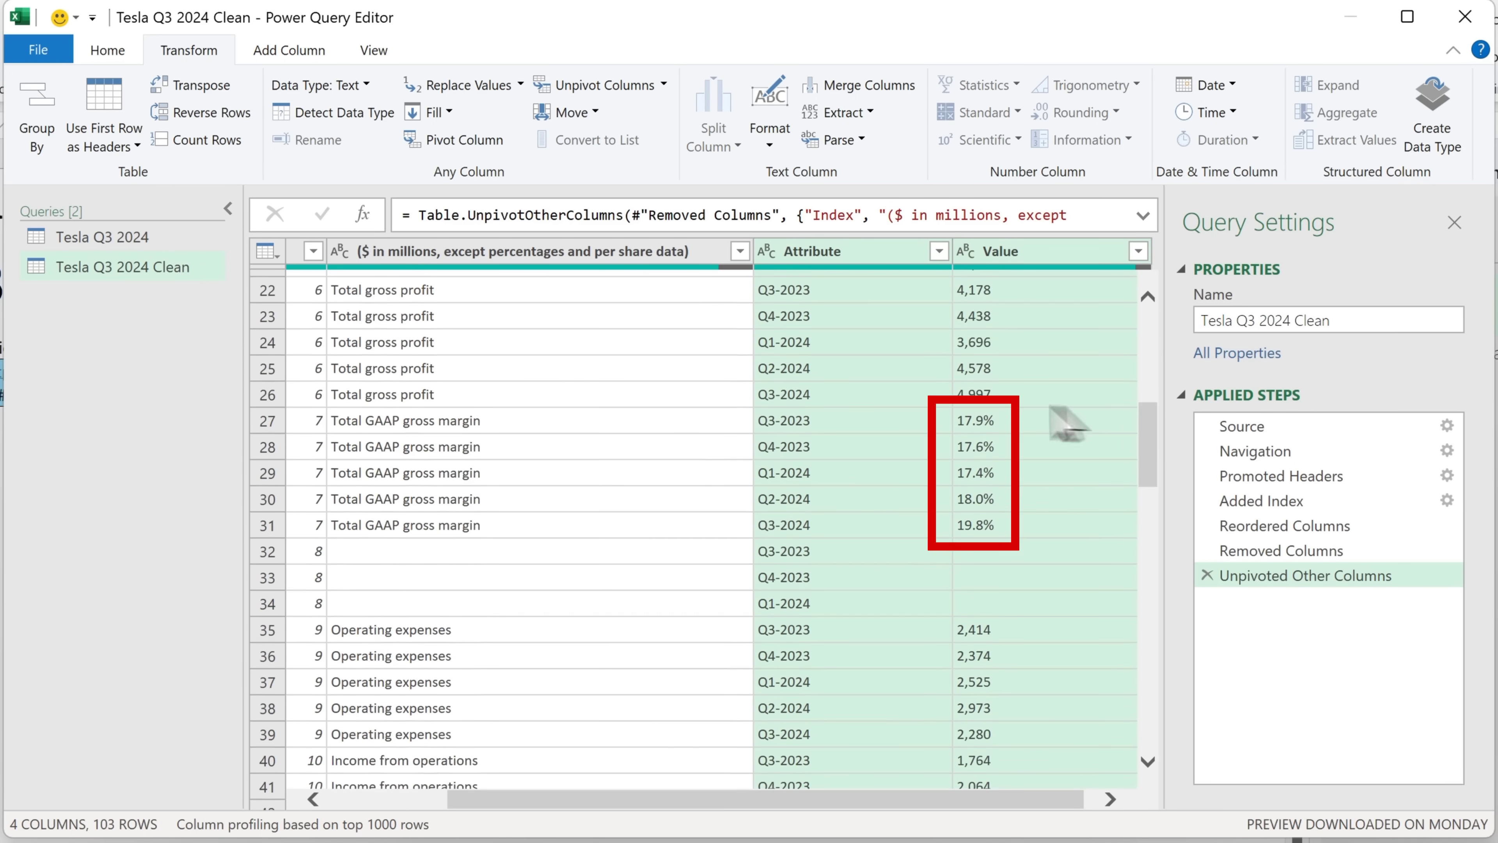
Filter the Value column to exclude values containing '%', leaving 88 rows.
left_click(1138, 251)
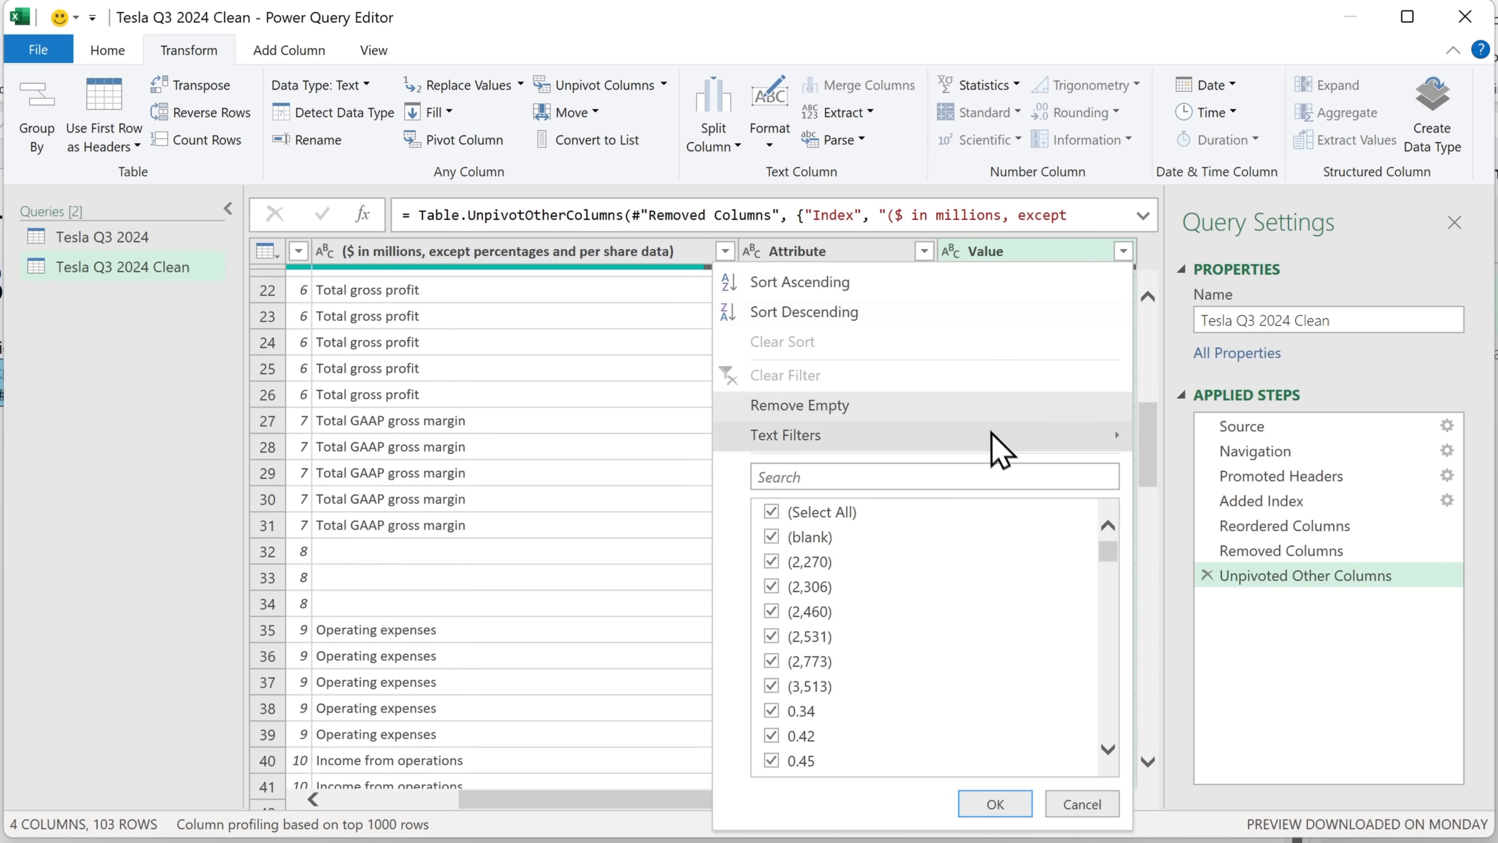
mouse_move(996, 438)
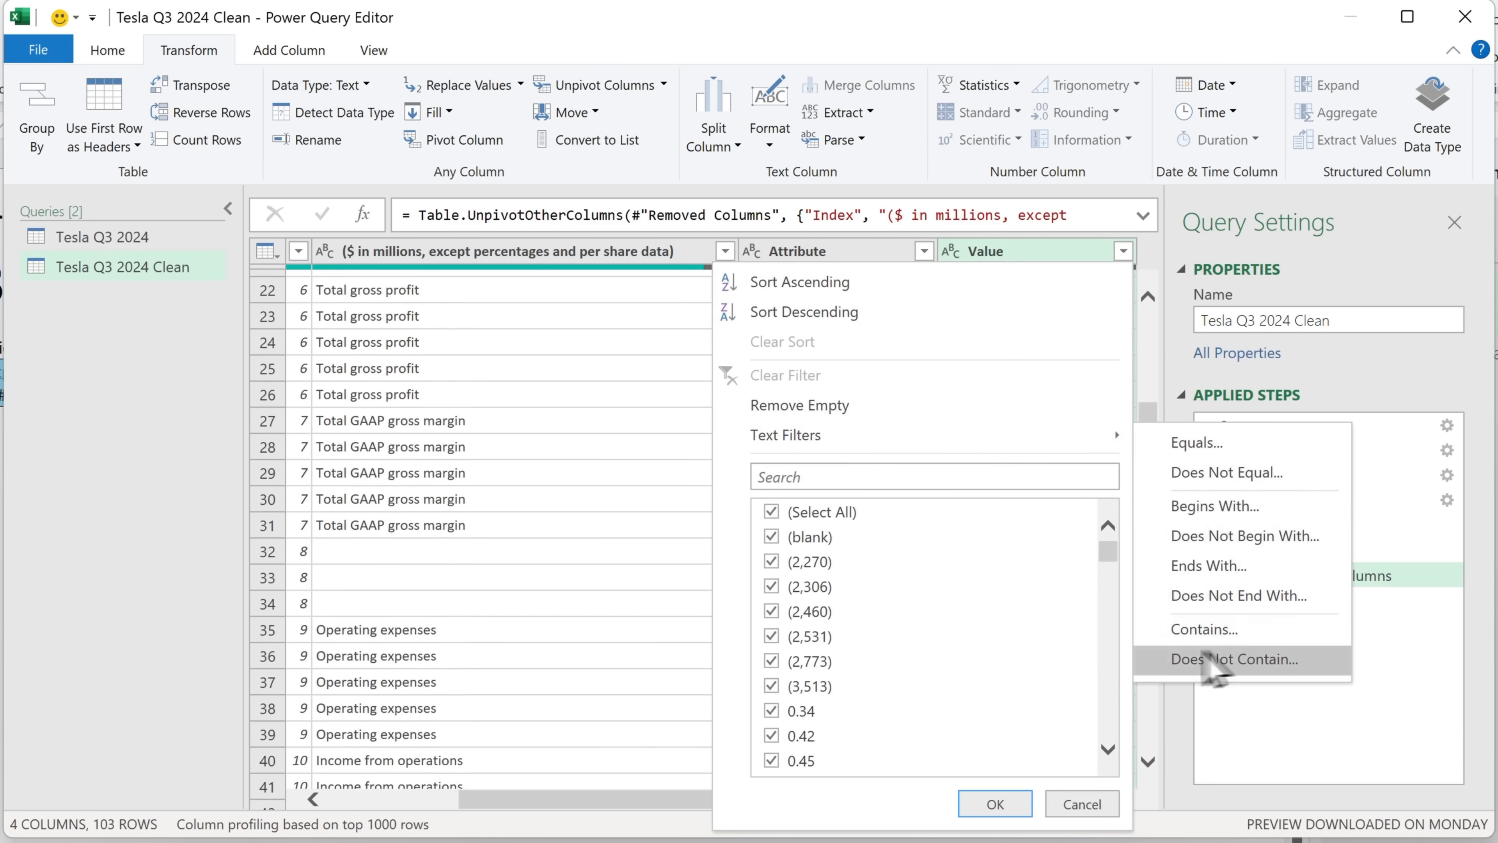
left_click(1218, 663)
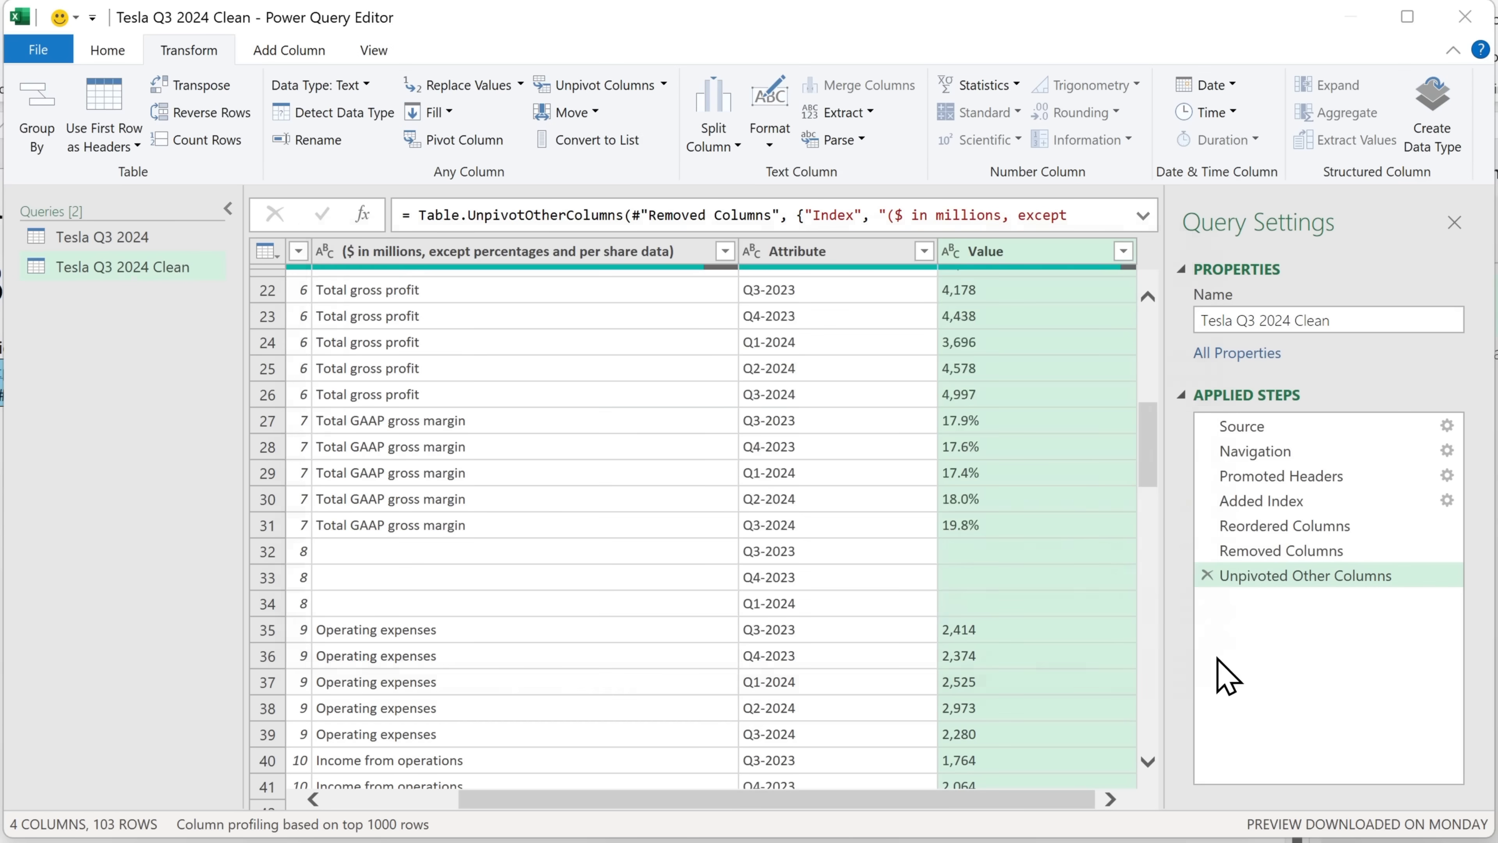
left_click(696, 430)
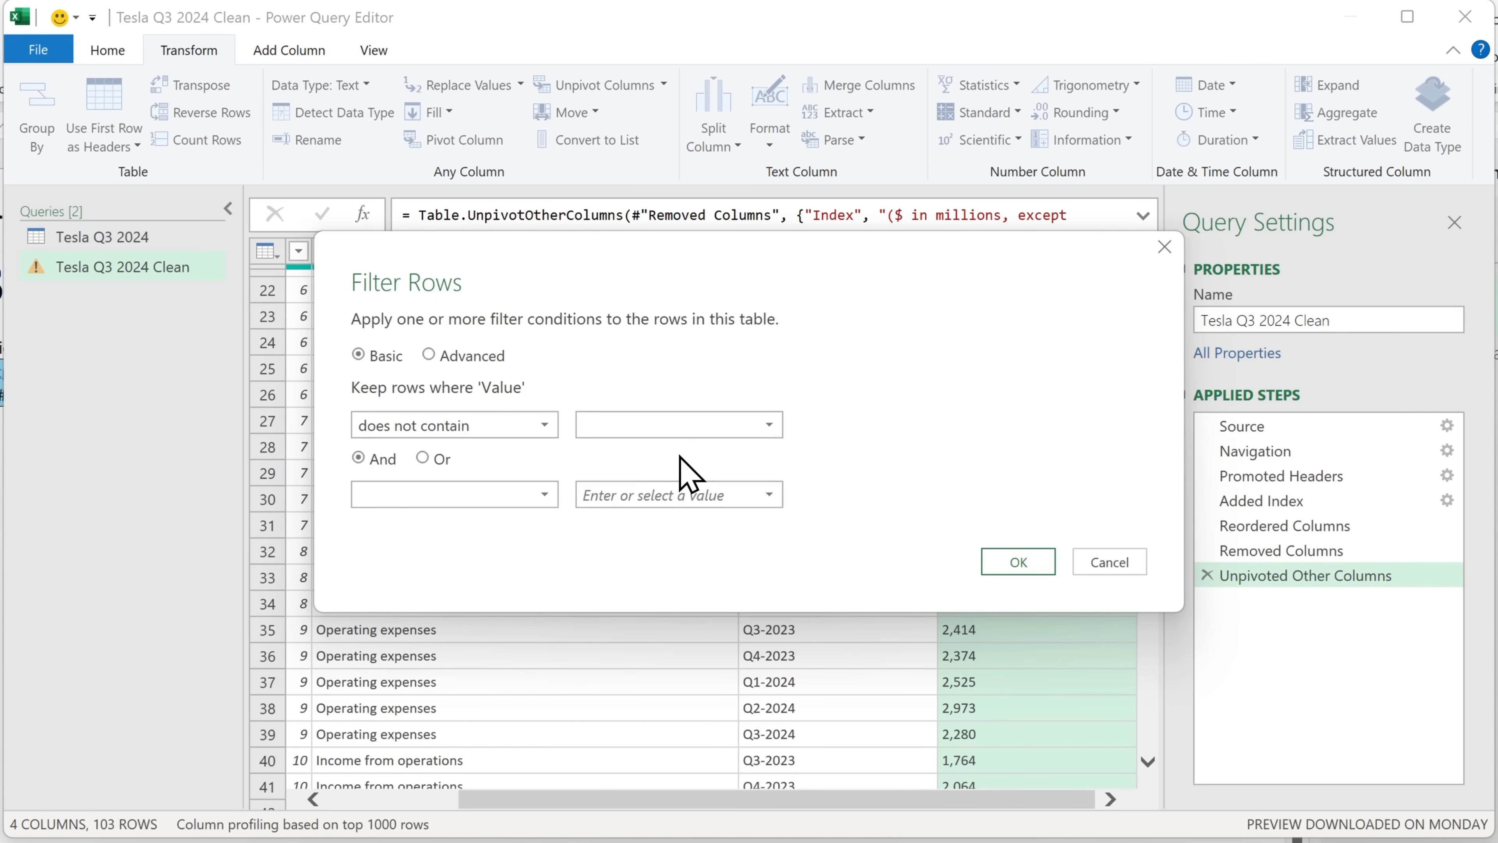
left_click(1019, 564)
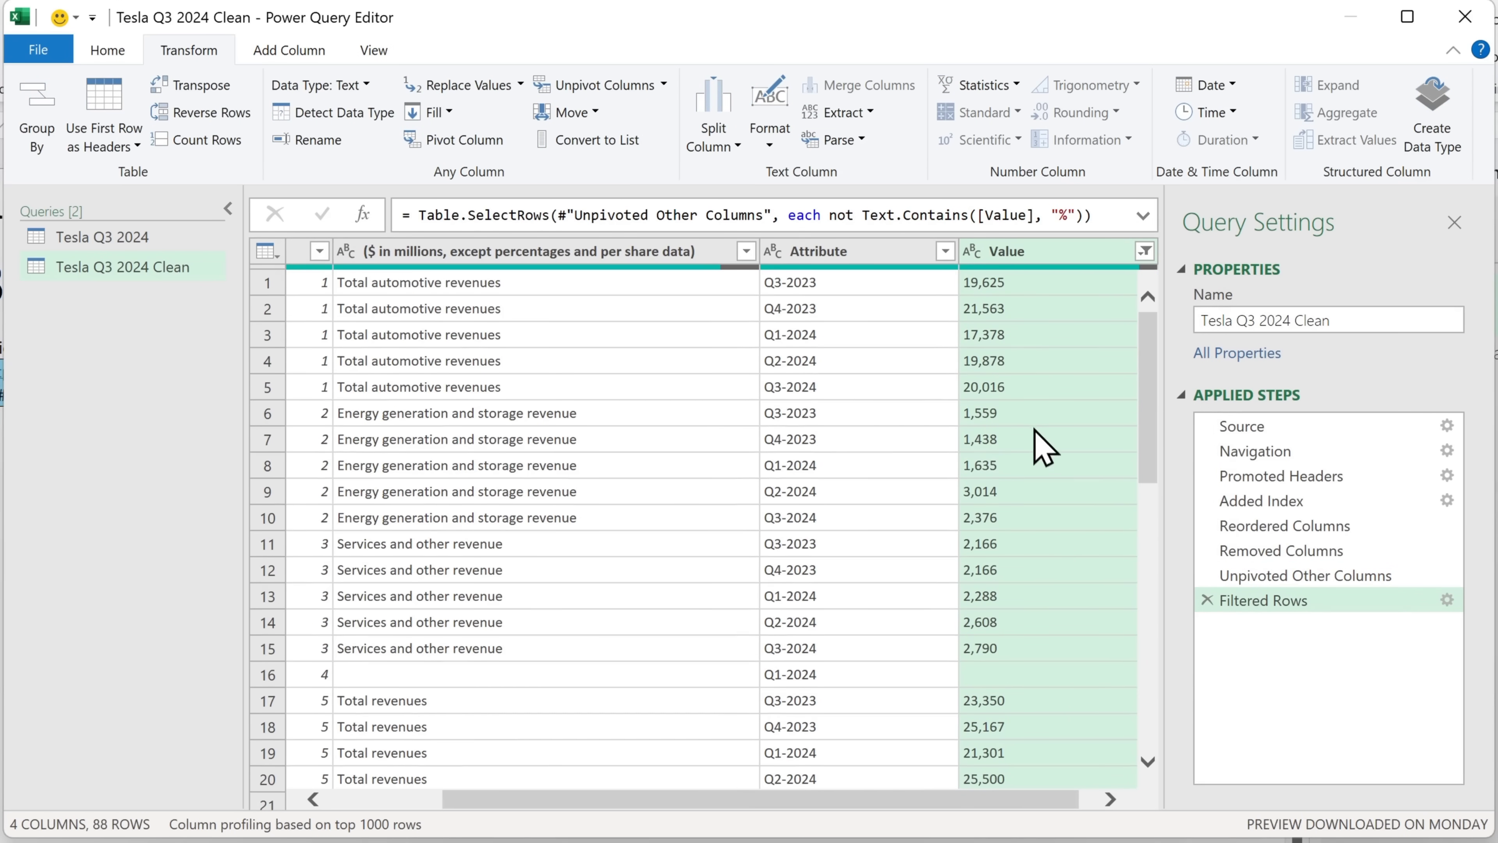
mouse_move(1150, 395)
left_mouse_down()
mouse_move(1147, 577)
mouse_move(1141, 375)
left_mouse_up()
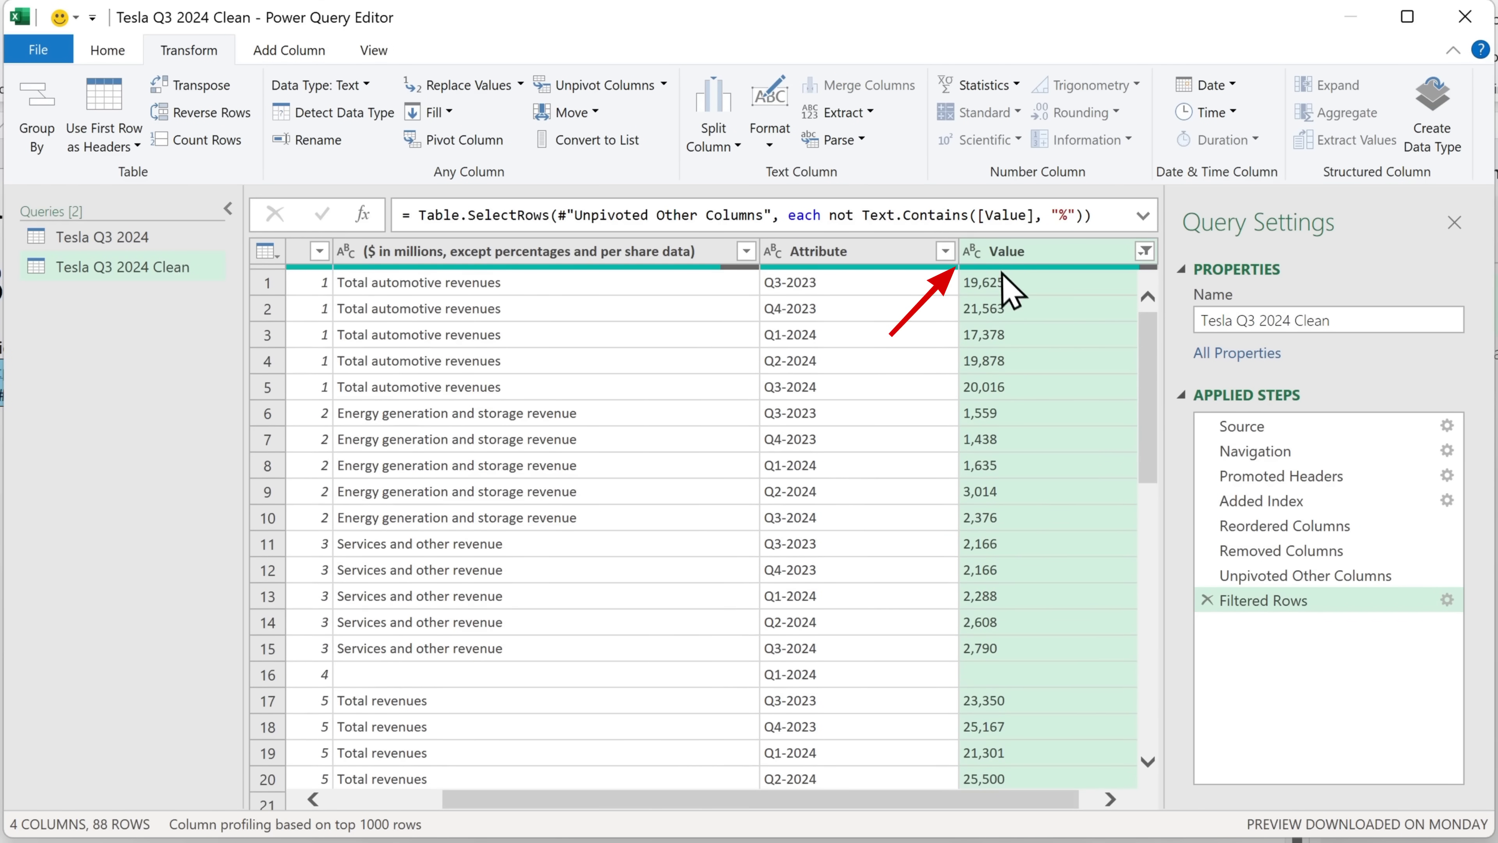
Change the Value column's data type to Decimal Number.
left_click(973, 252)
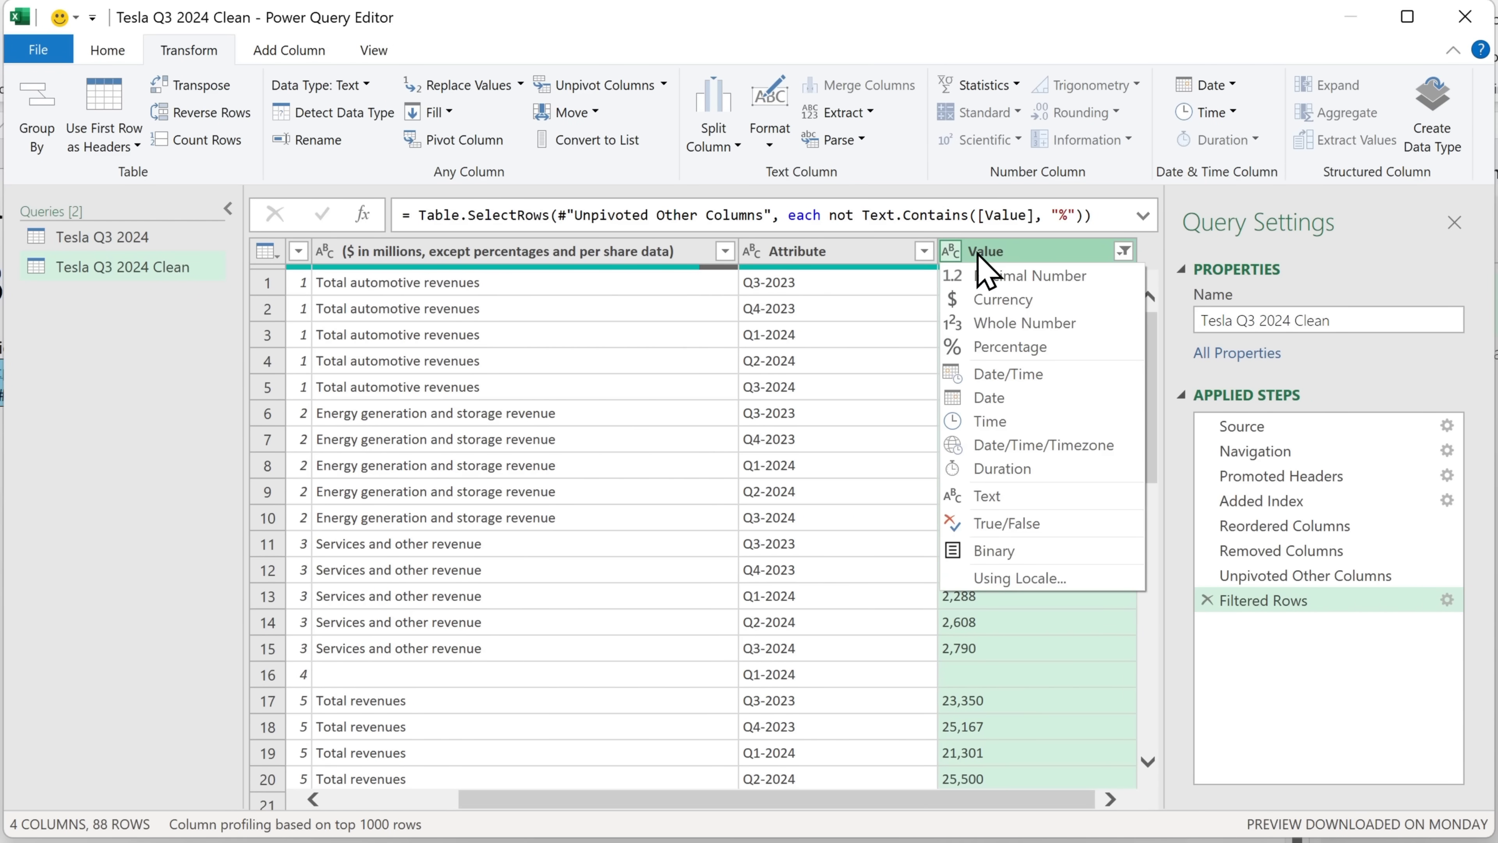
left_click(1067, 277)
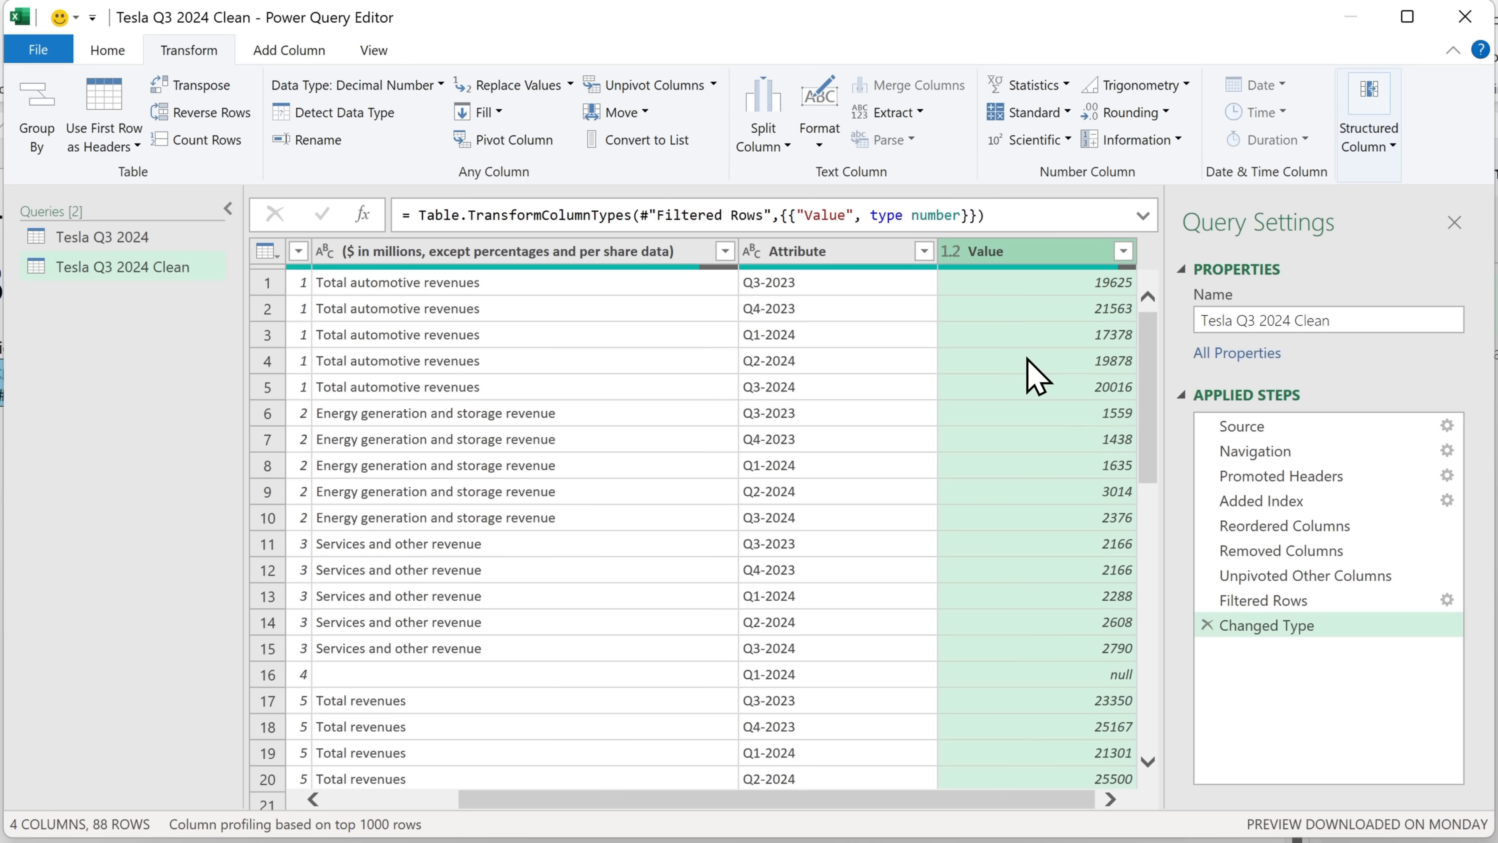
Pivot the Attribute column using Value as the values column, creating Q3-2023 through Q3-2024 columns.
left_click(858, 257)
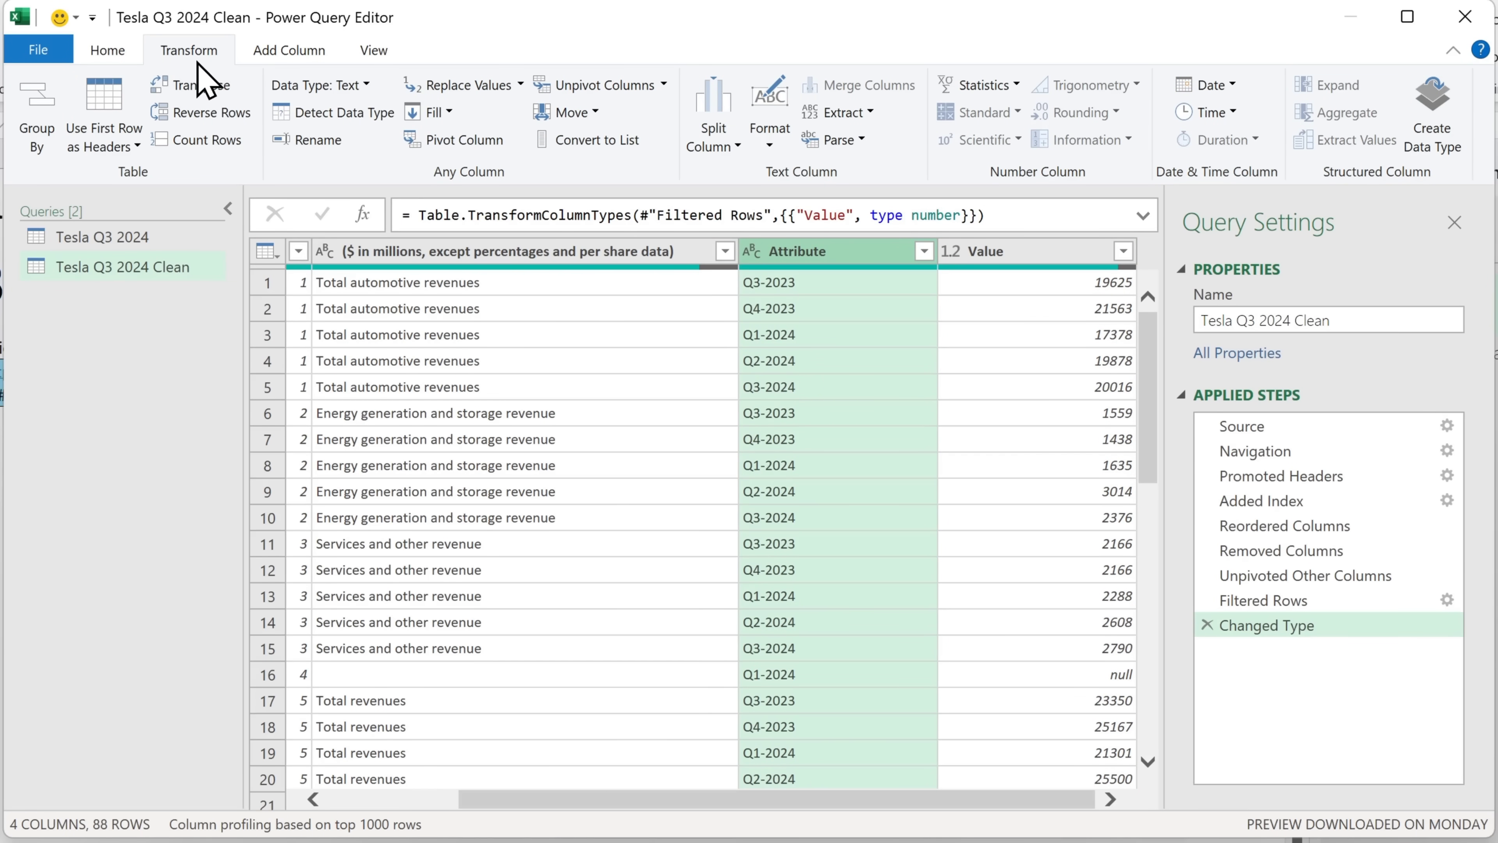
left_click(471, 148)
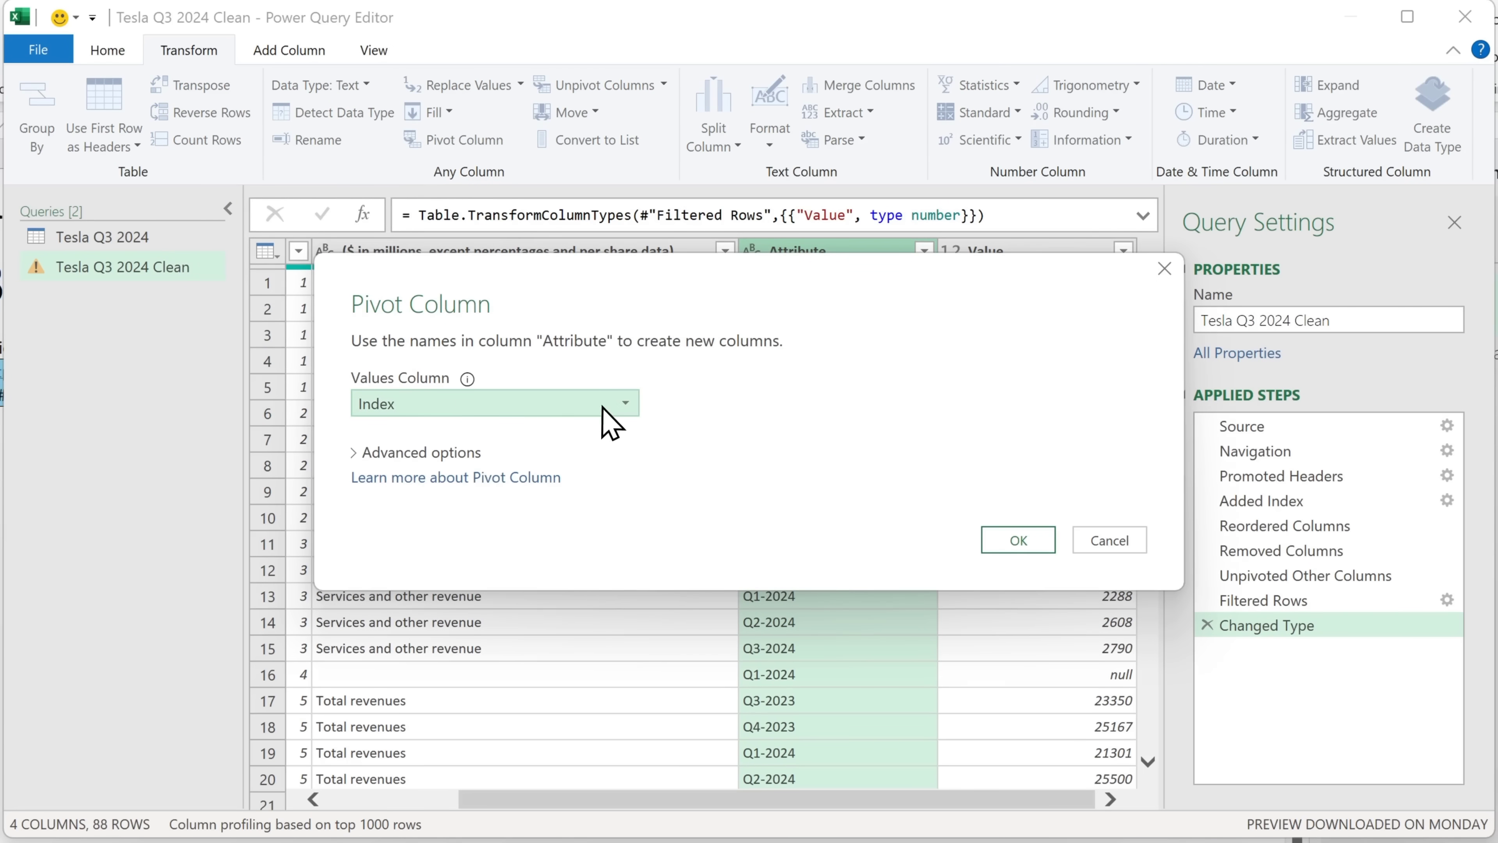
left_click(606, 405)
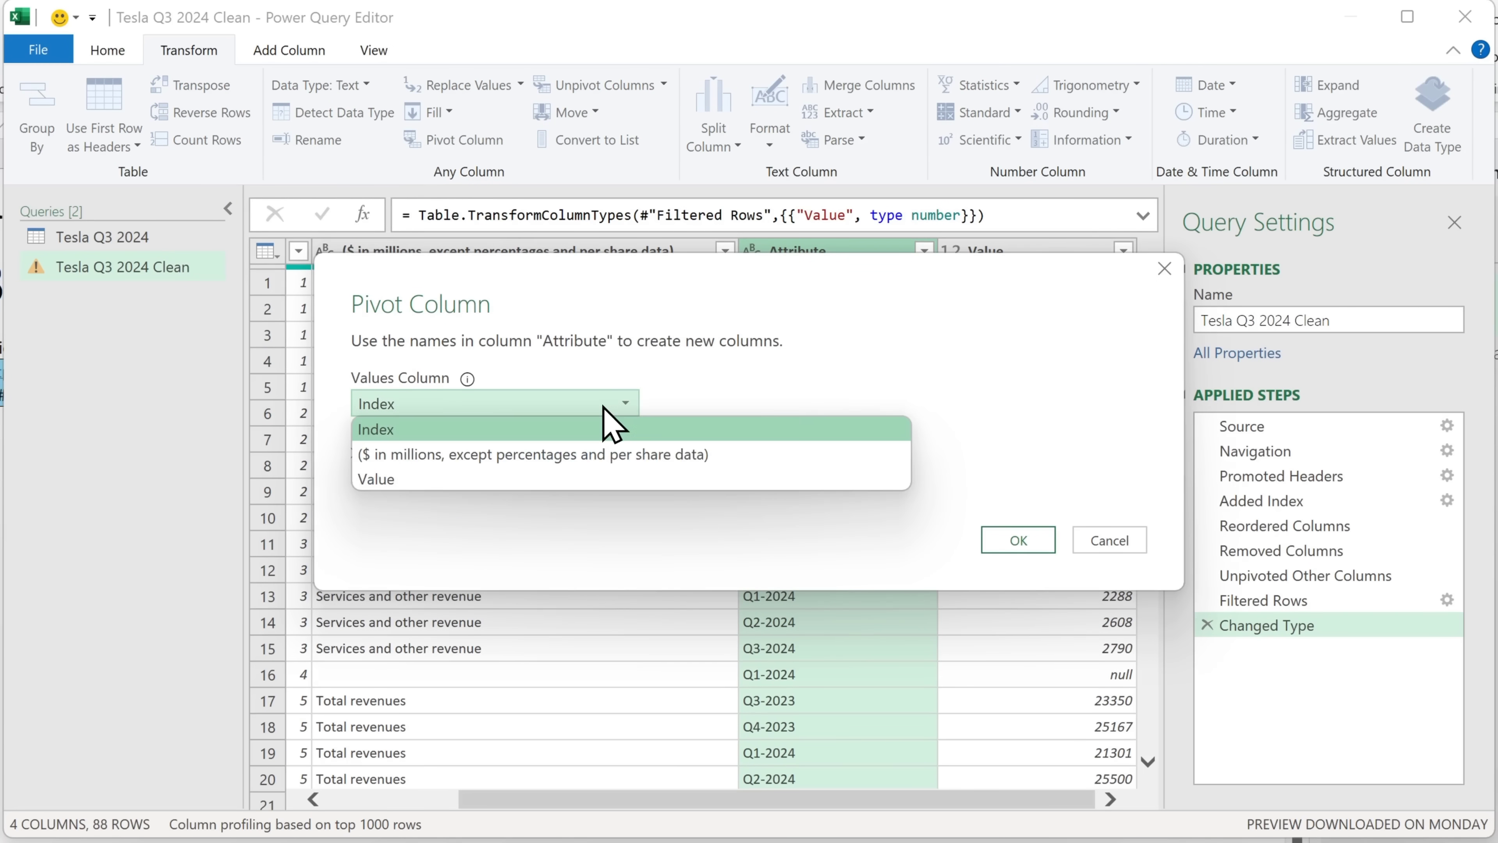
left_click(405, 481)
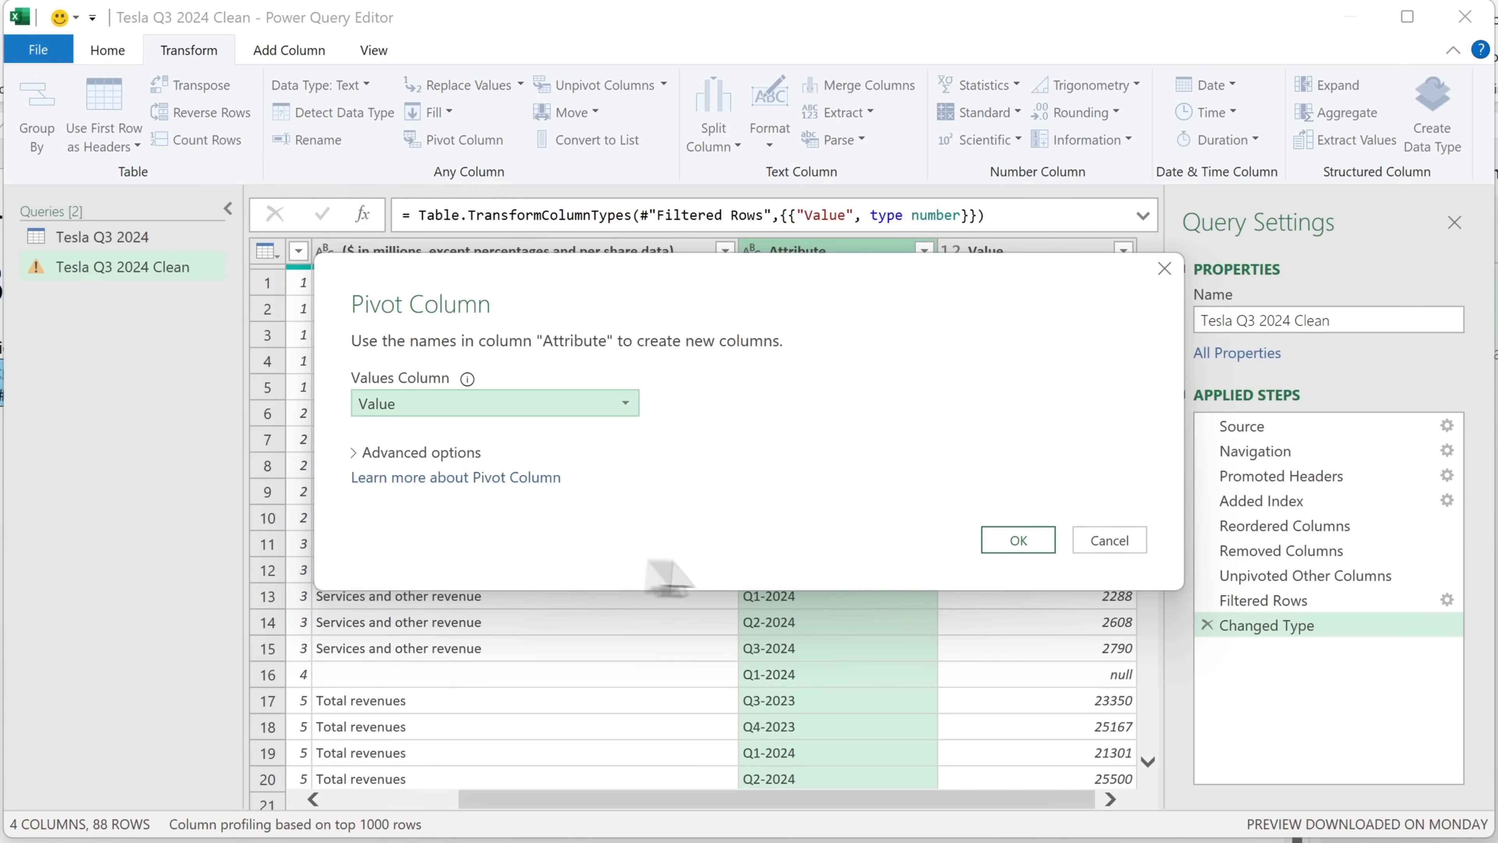
left_click(1032, 542)
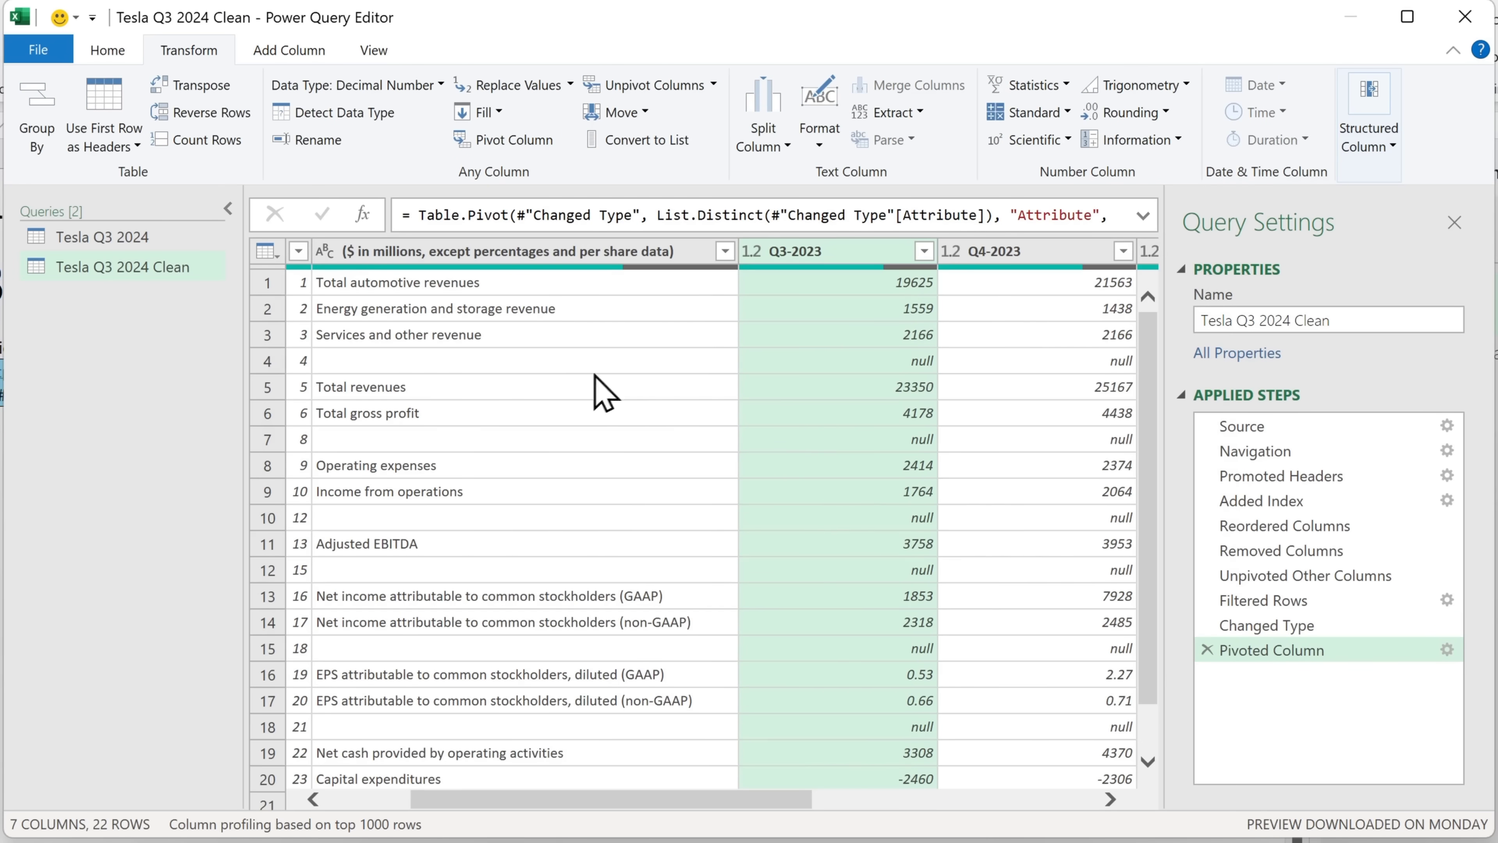
Remove empty rows from the label column and delete the Index column.
left_click(725, 251)
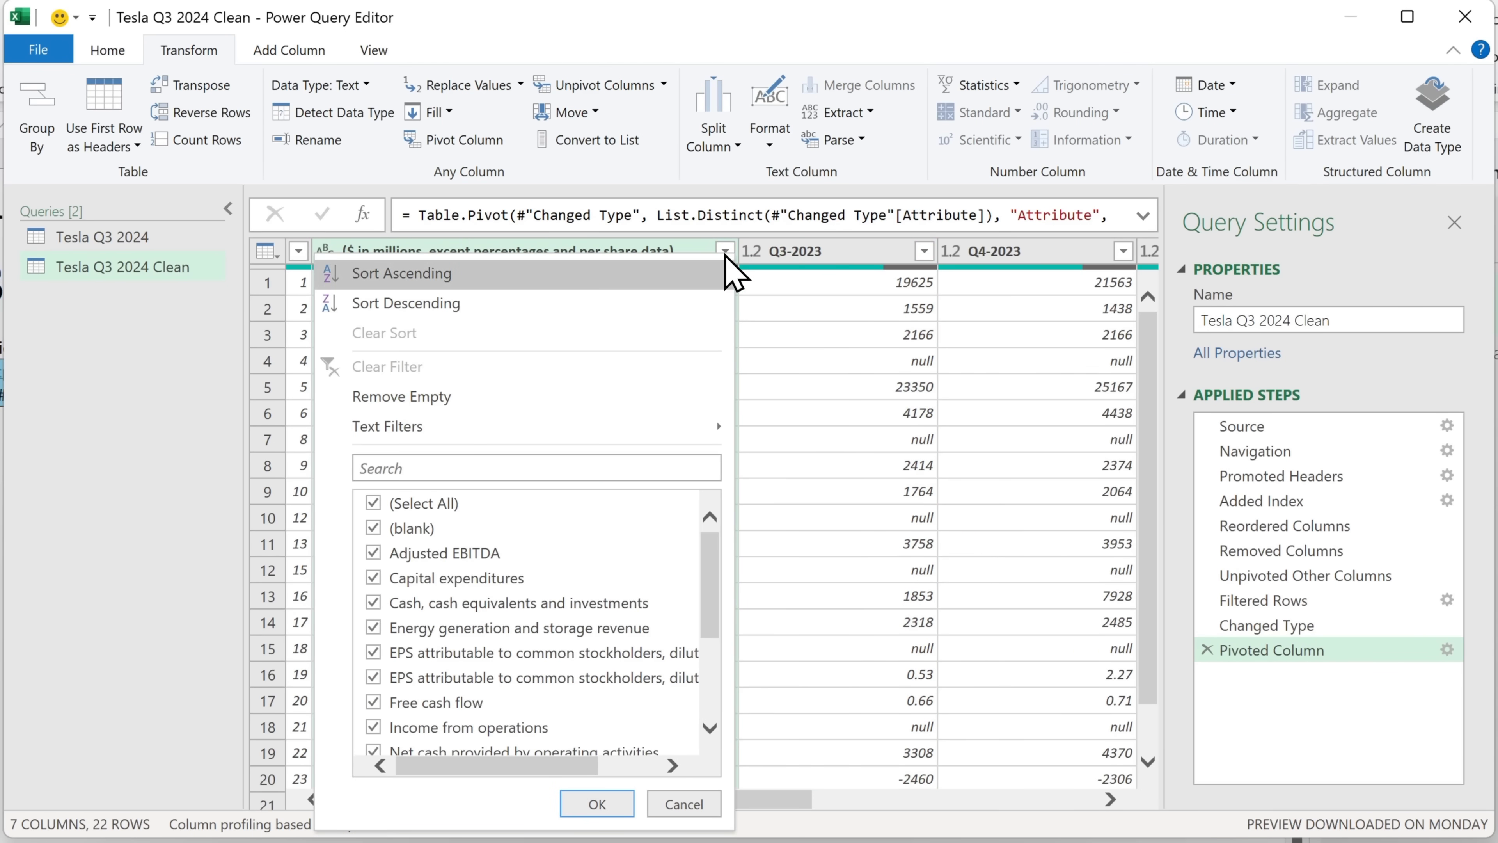
left_click(502, 398)
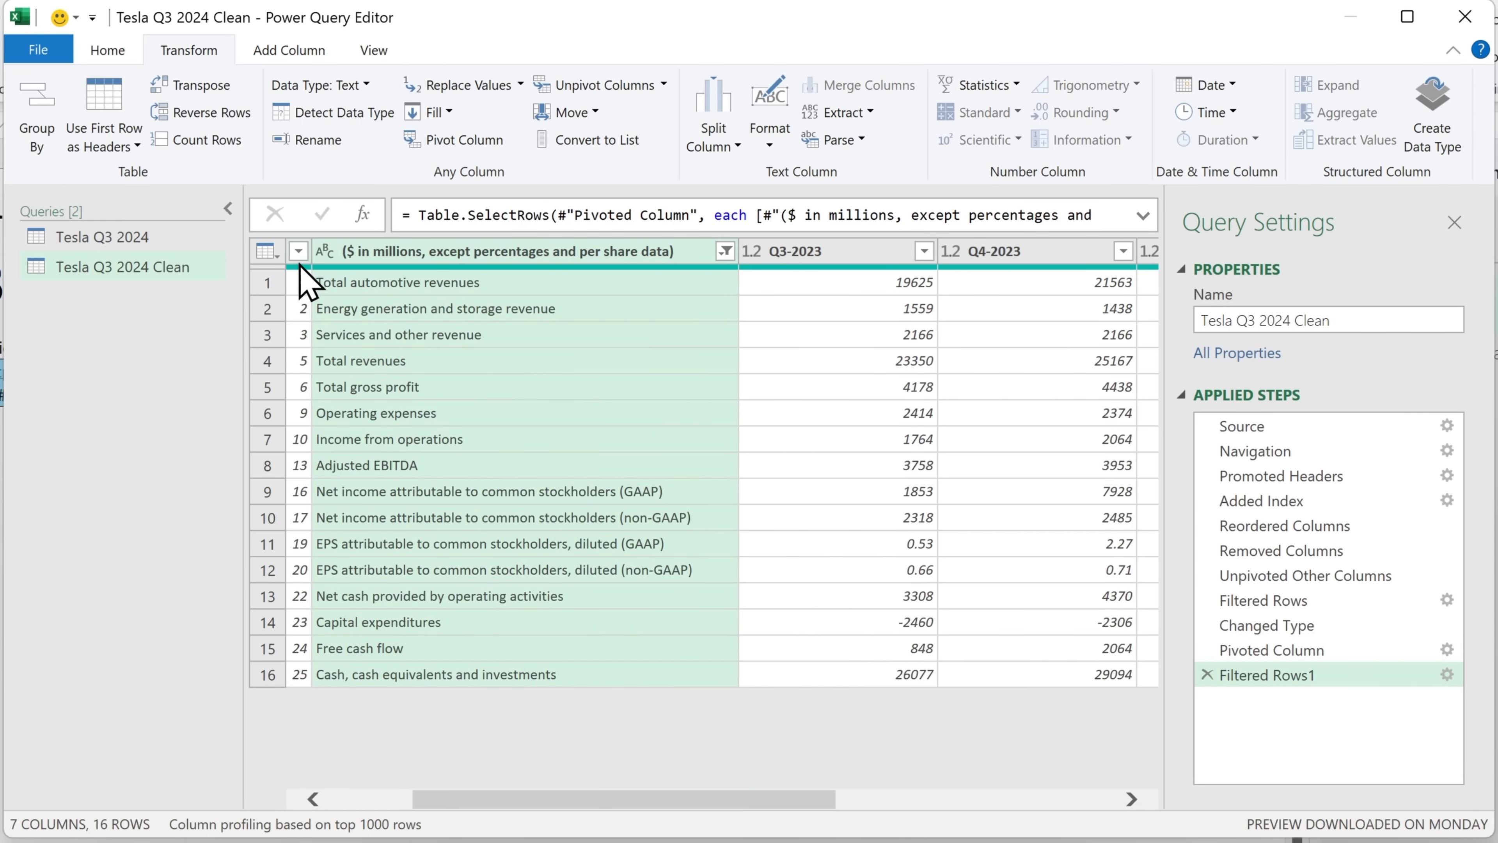
left_click(302, 274)
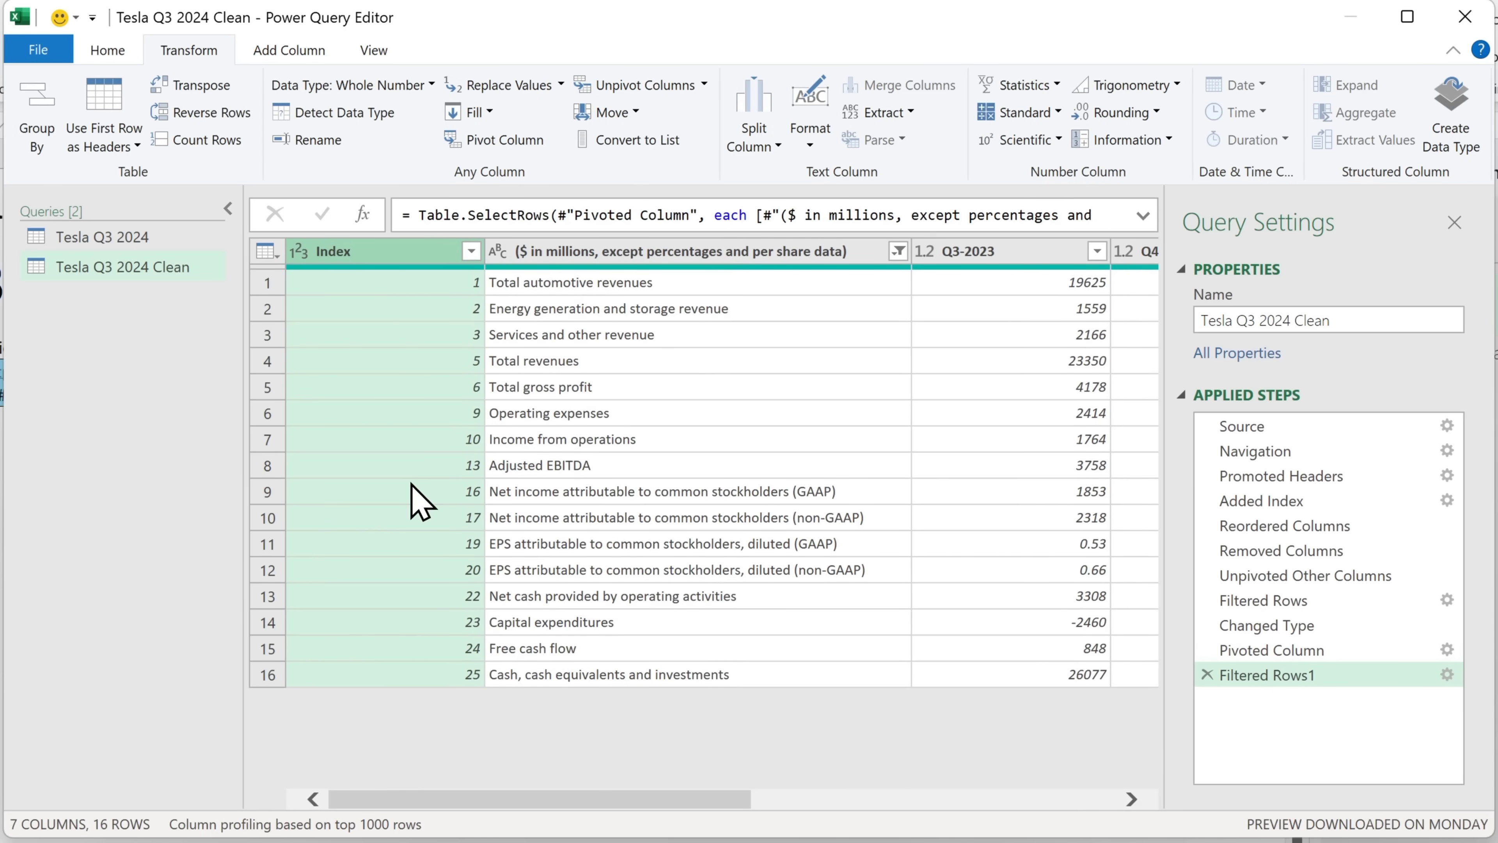
right_click(401, 252)
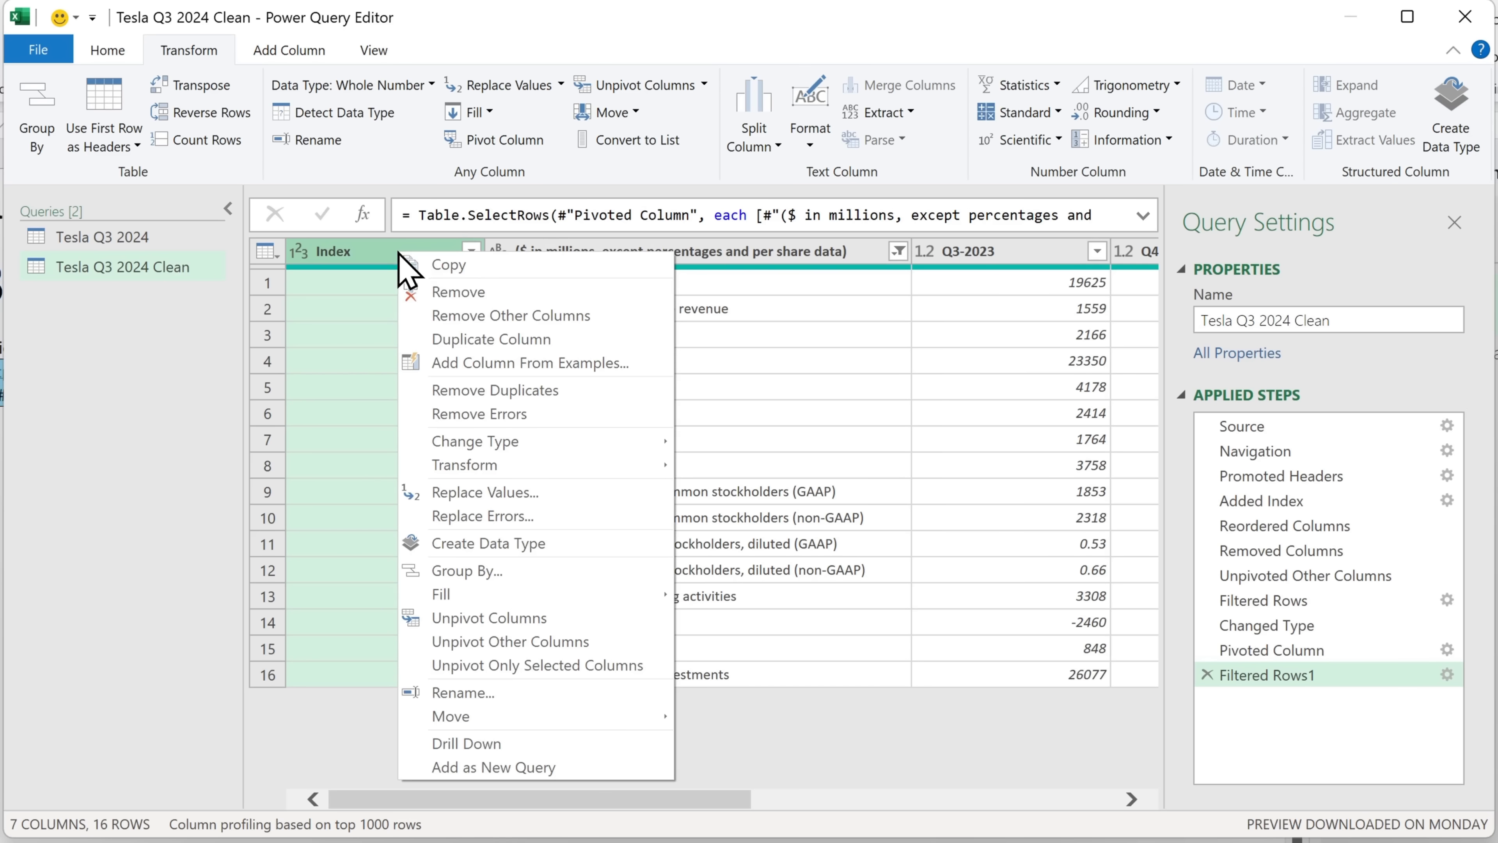
left_click(501, 292)
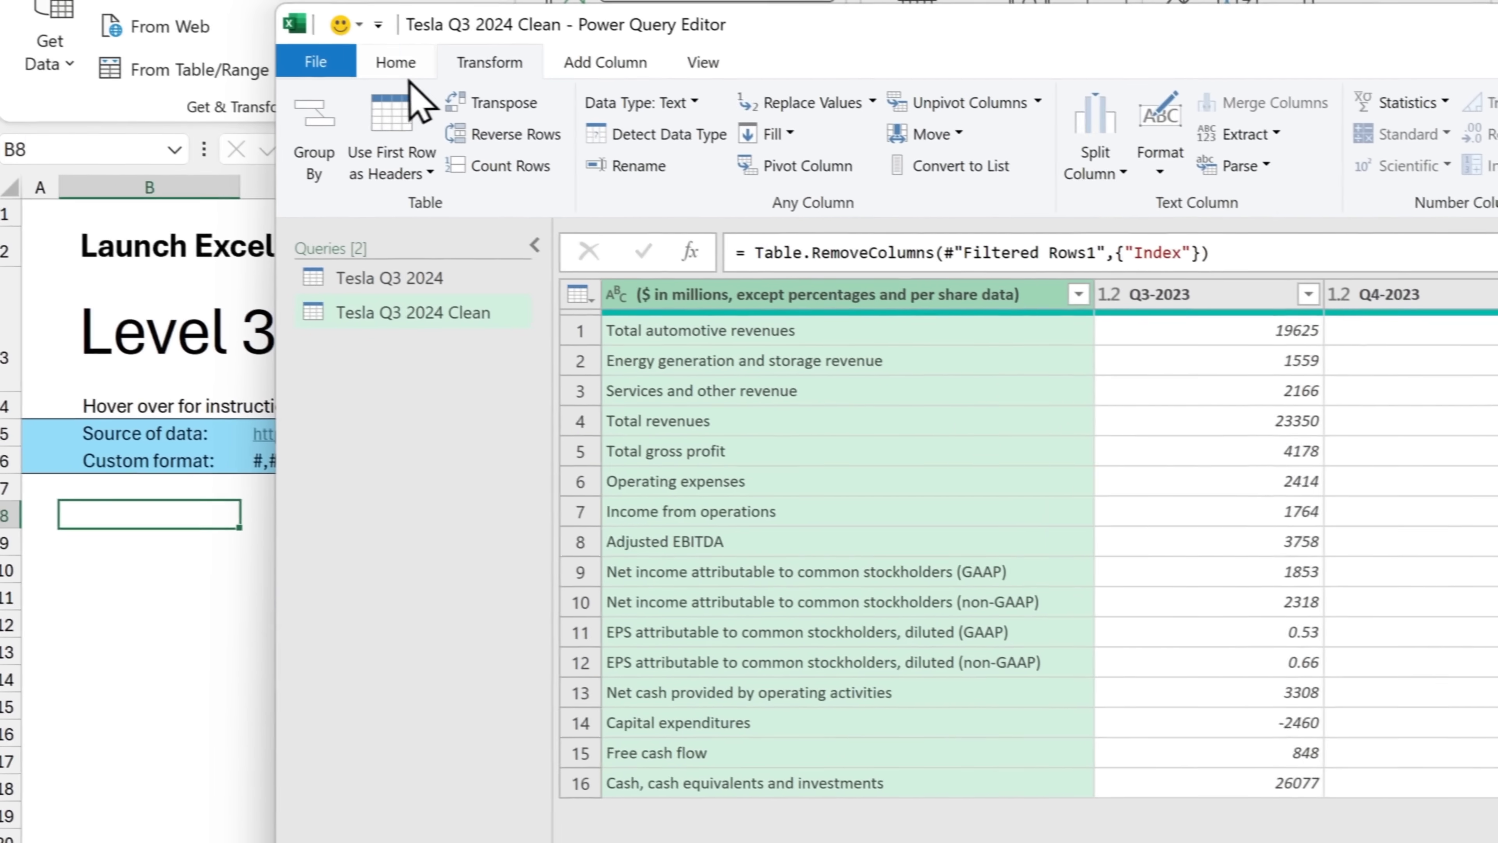
Close and load the query as a table on the existing sheet at $B$8.
left_click(115, 56)
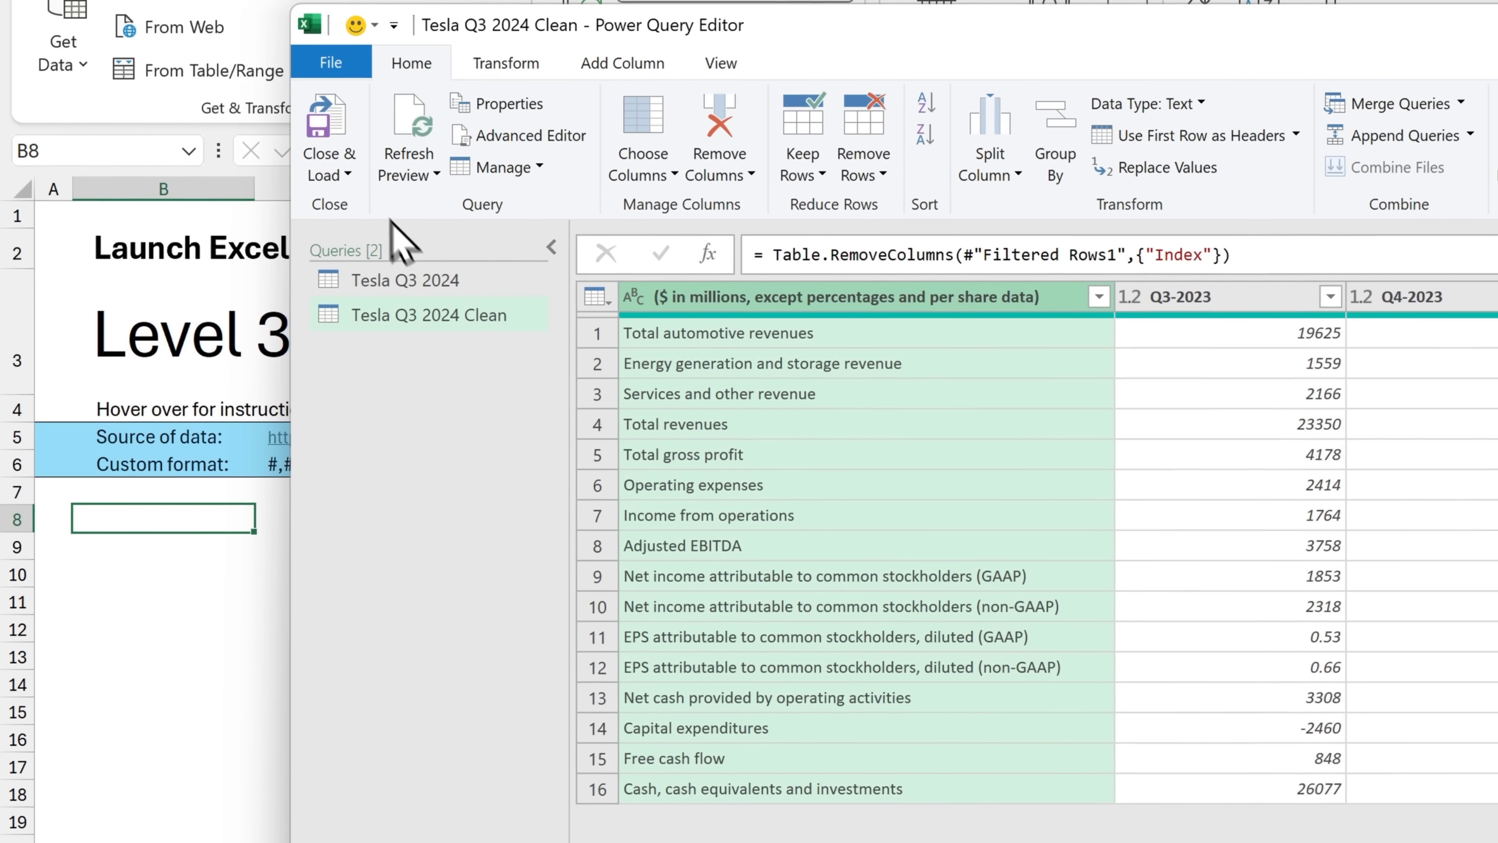
left_click(348, 177)
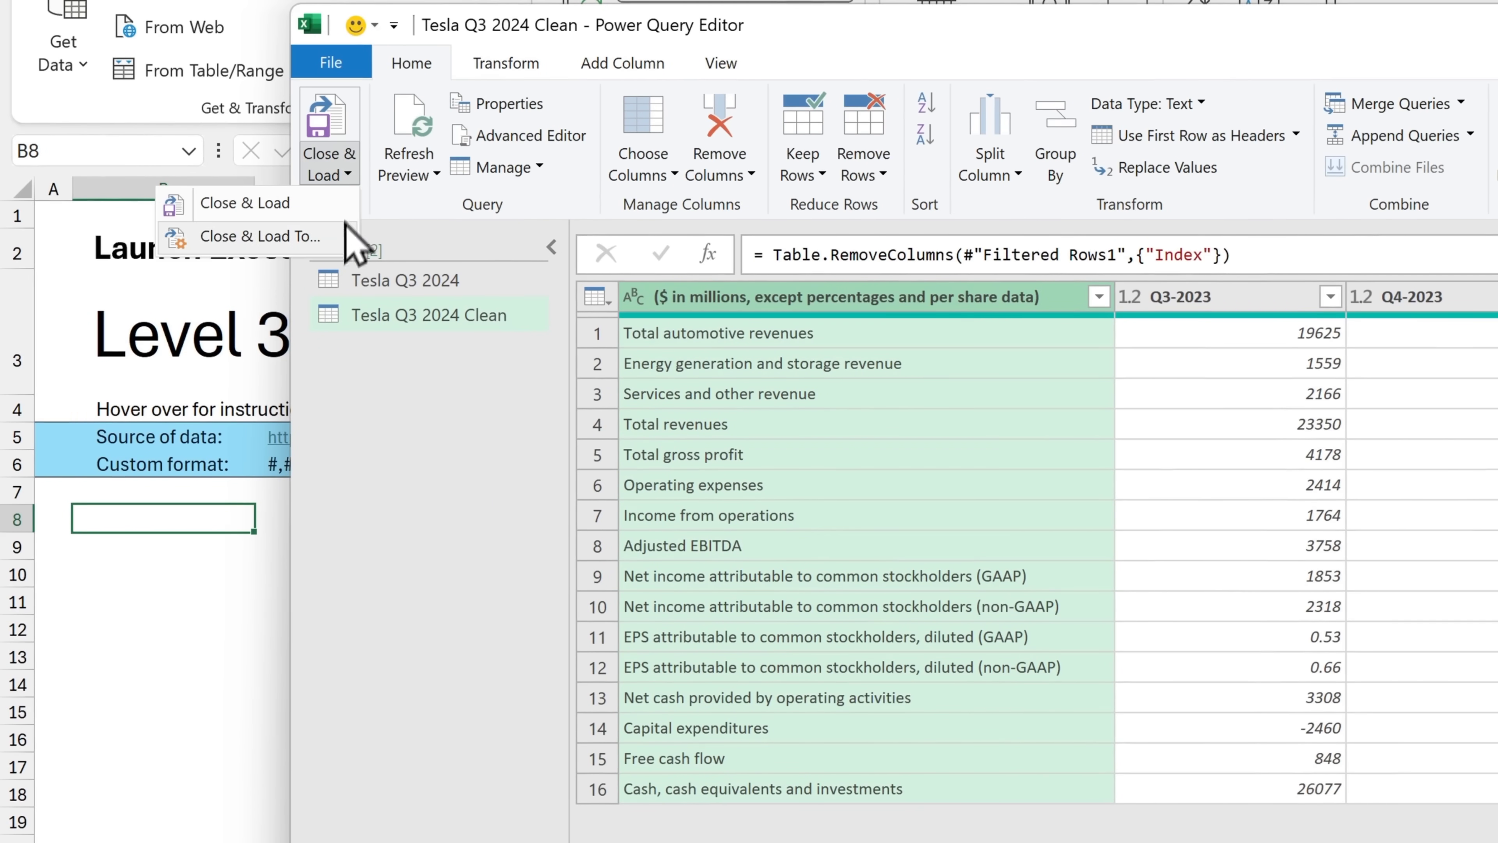
left_click(324, 235)
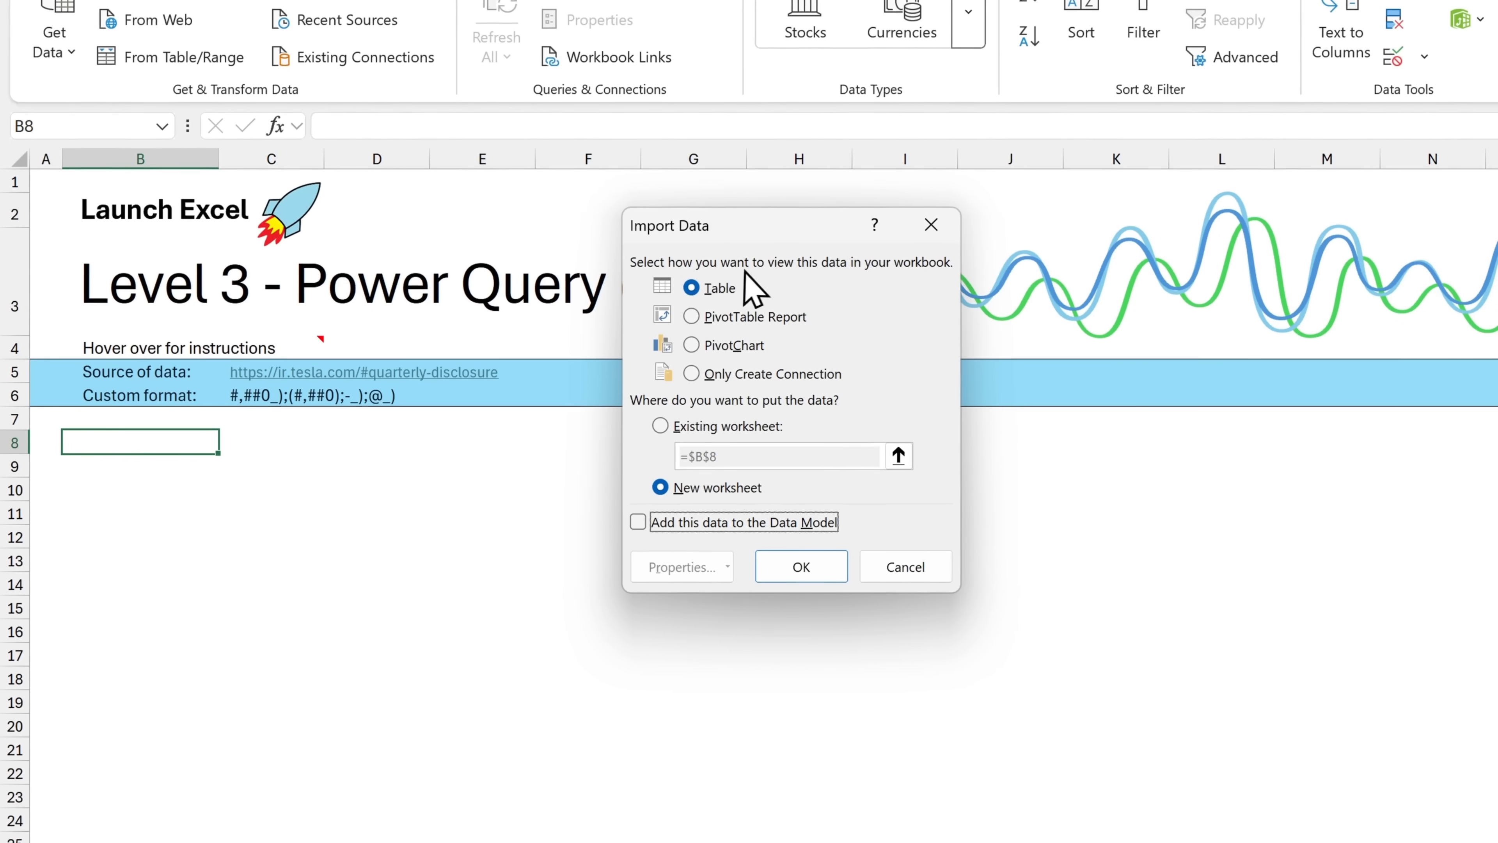
left_click(663, 430)
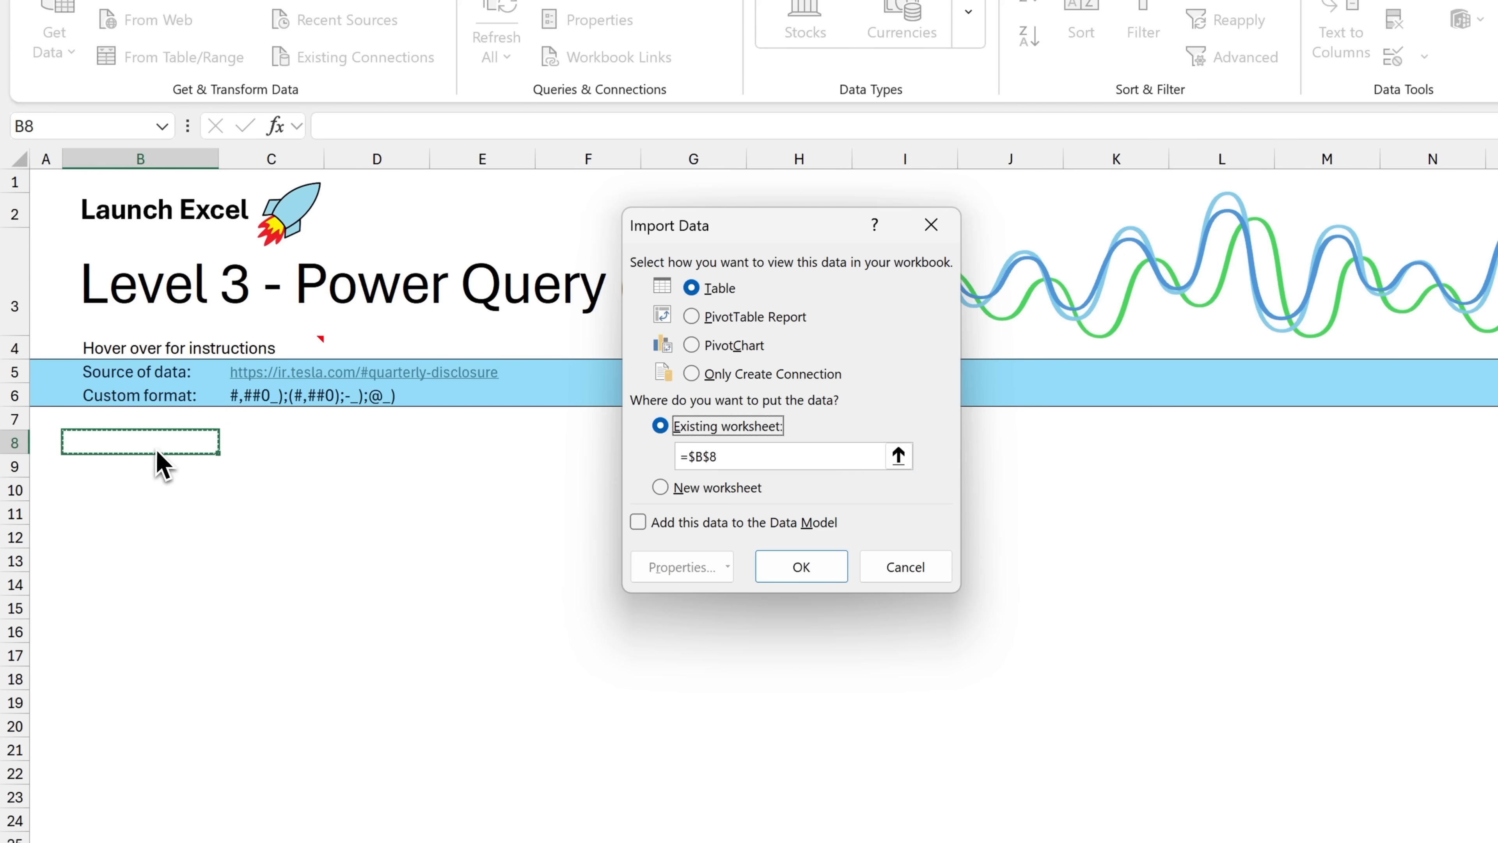
left_click(801, 567)
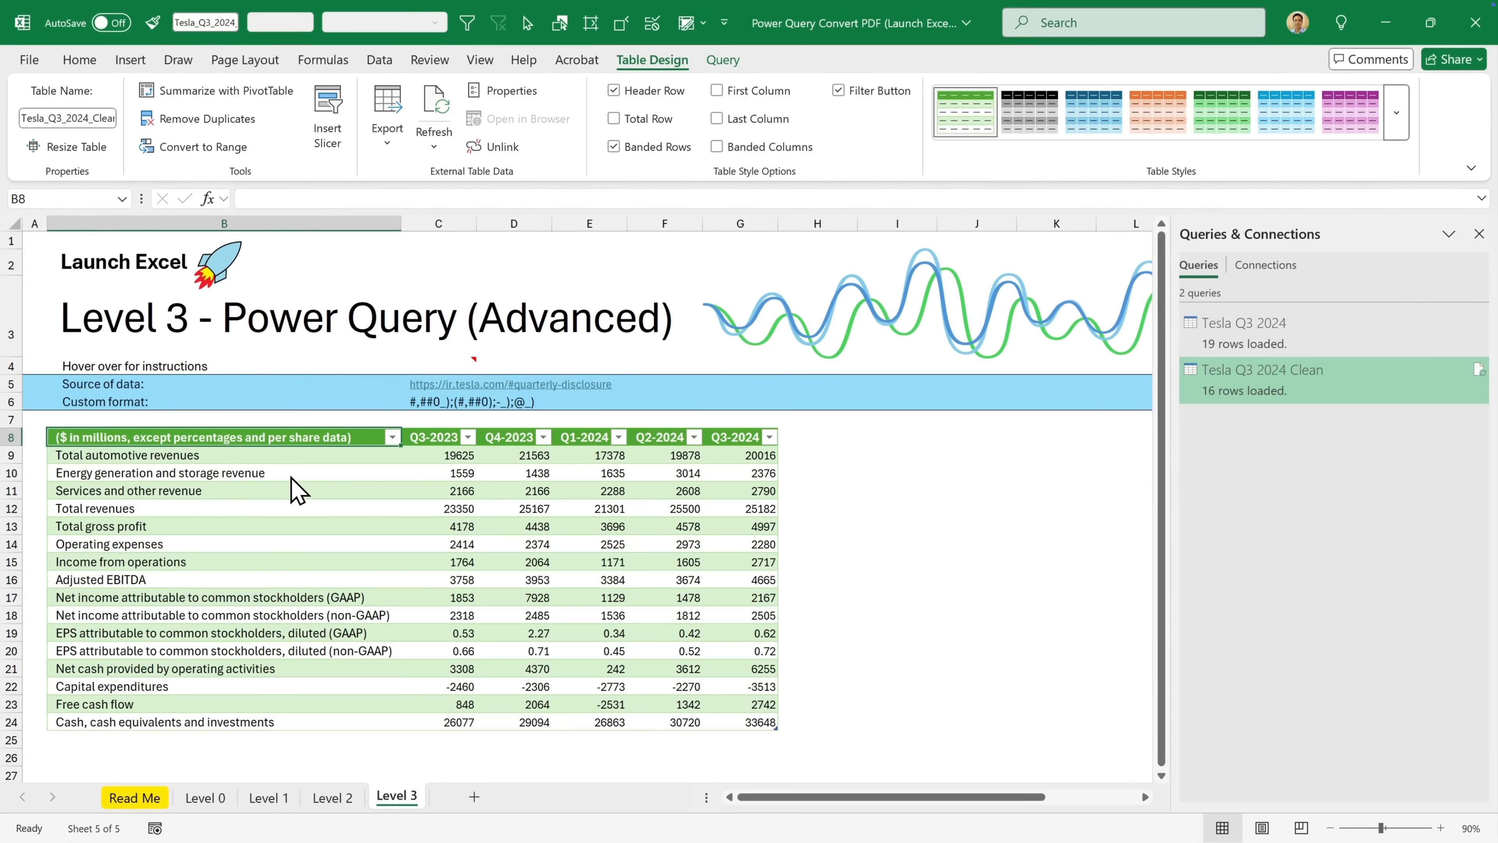
Apply a blue table style to the loaded table.
left_click(1395, 115)
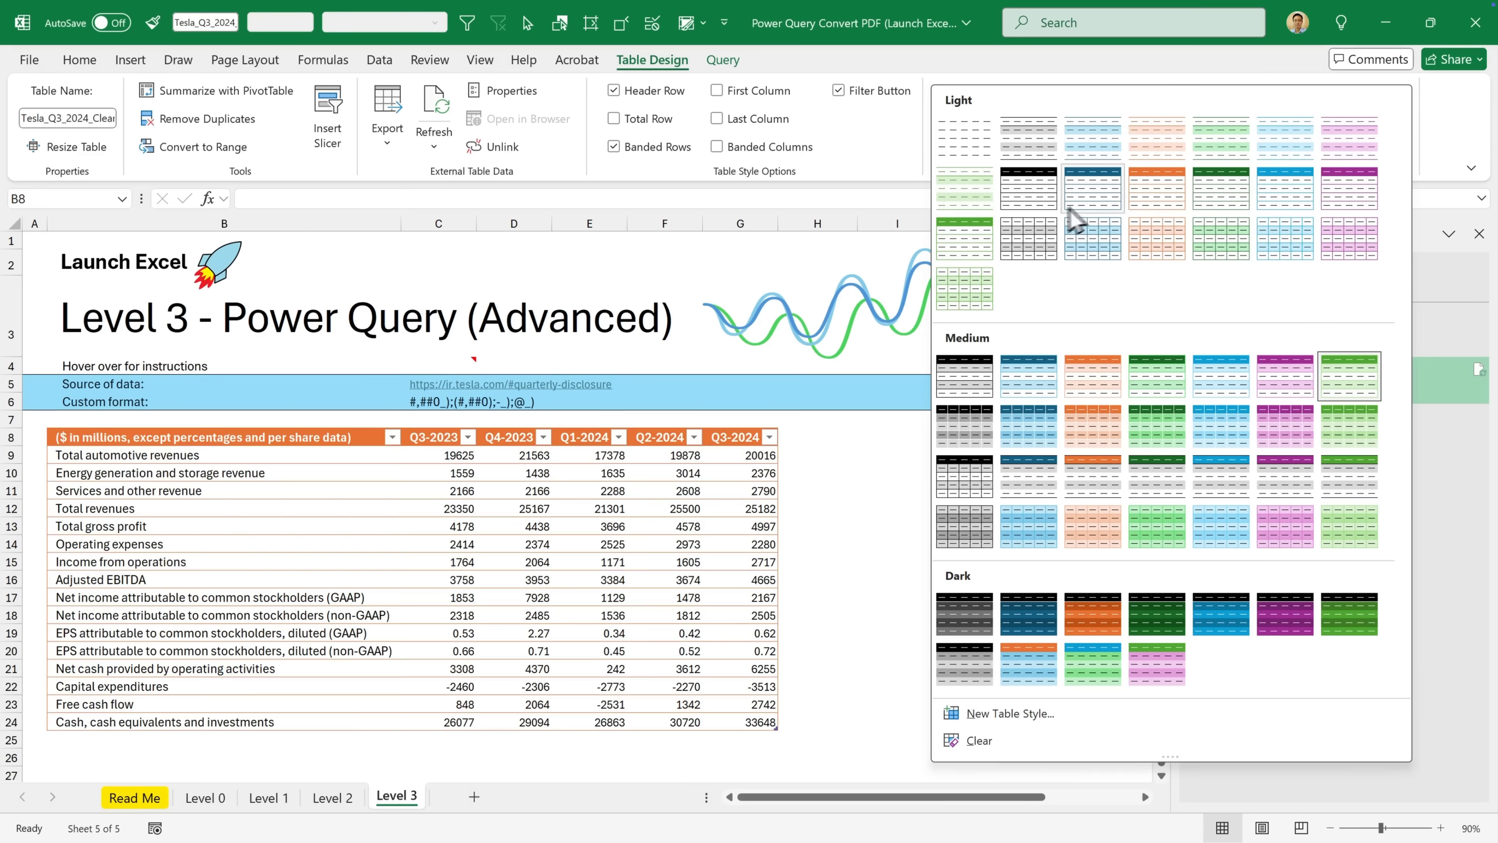
left_click(1078, 204)
left_click(79, 59)
left_click(438, 454)
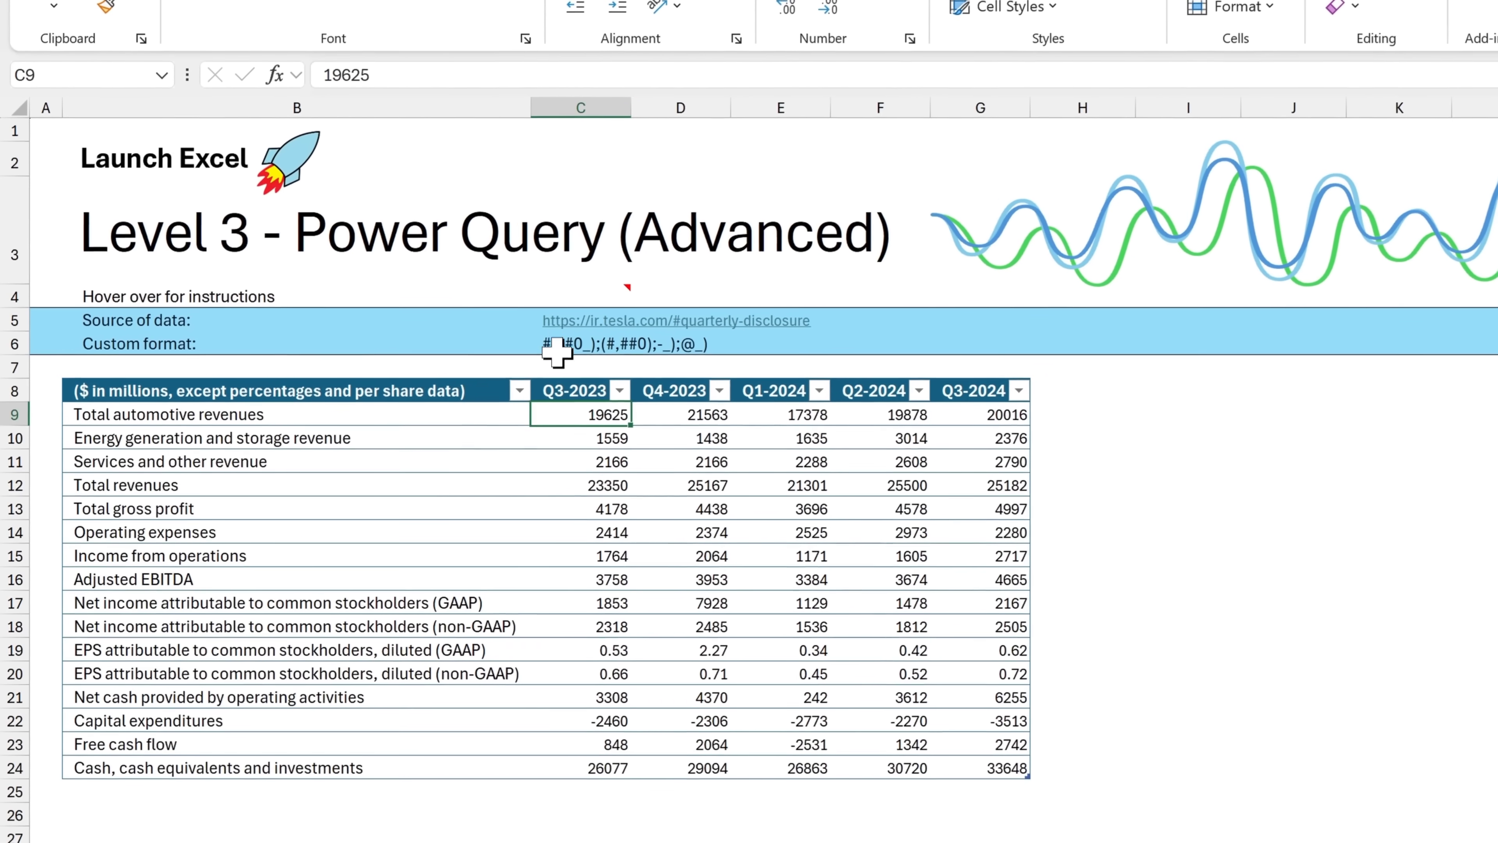
Copy the format code from C6 and apply #,##0_);(#,##0);-_);@_) as a custom format to C9:G24.
left_click(557, 349)
left_click_drag(502, 74, 324, 74)
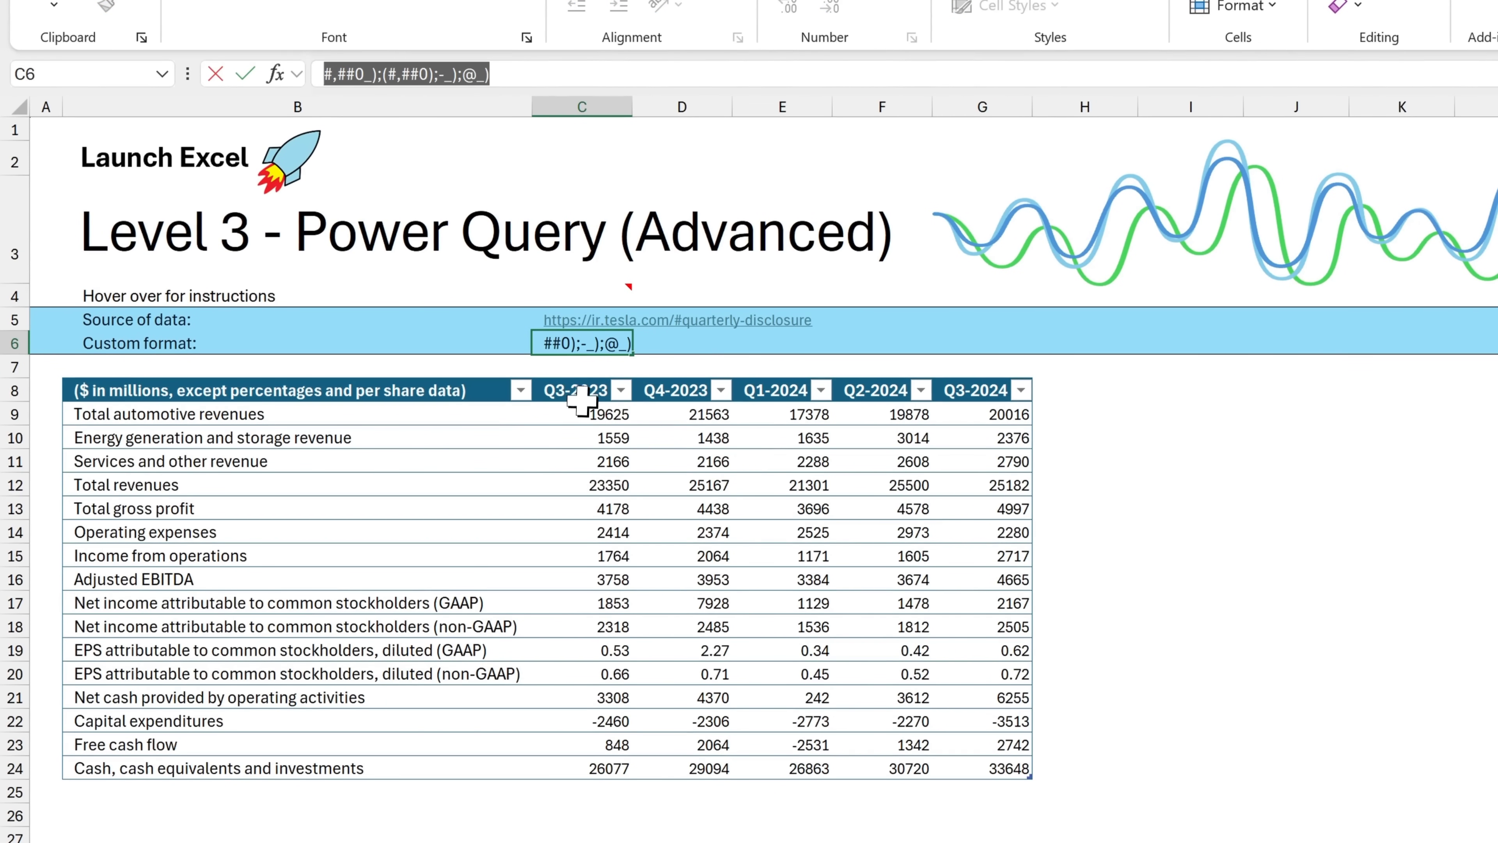
left_click_drag(580, 403, 1023, 766)
key("ctrl+1")
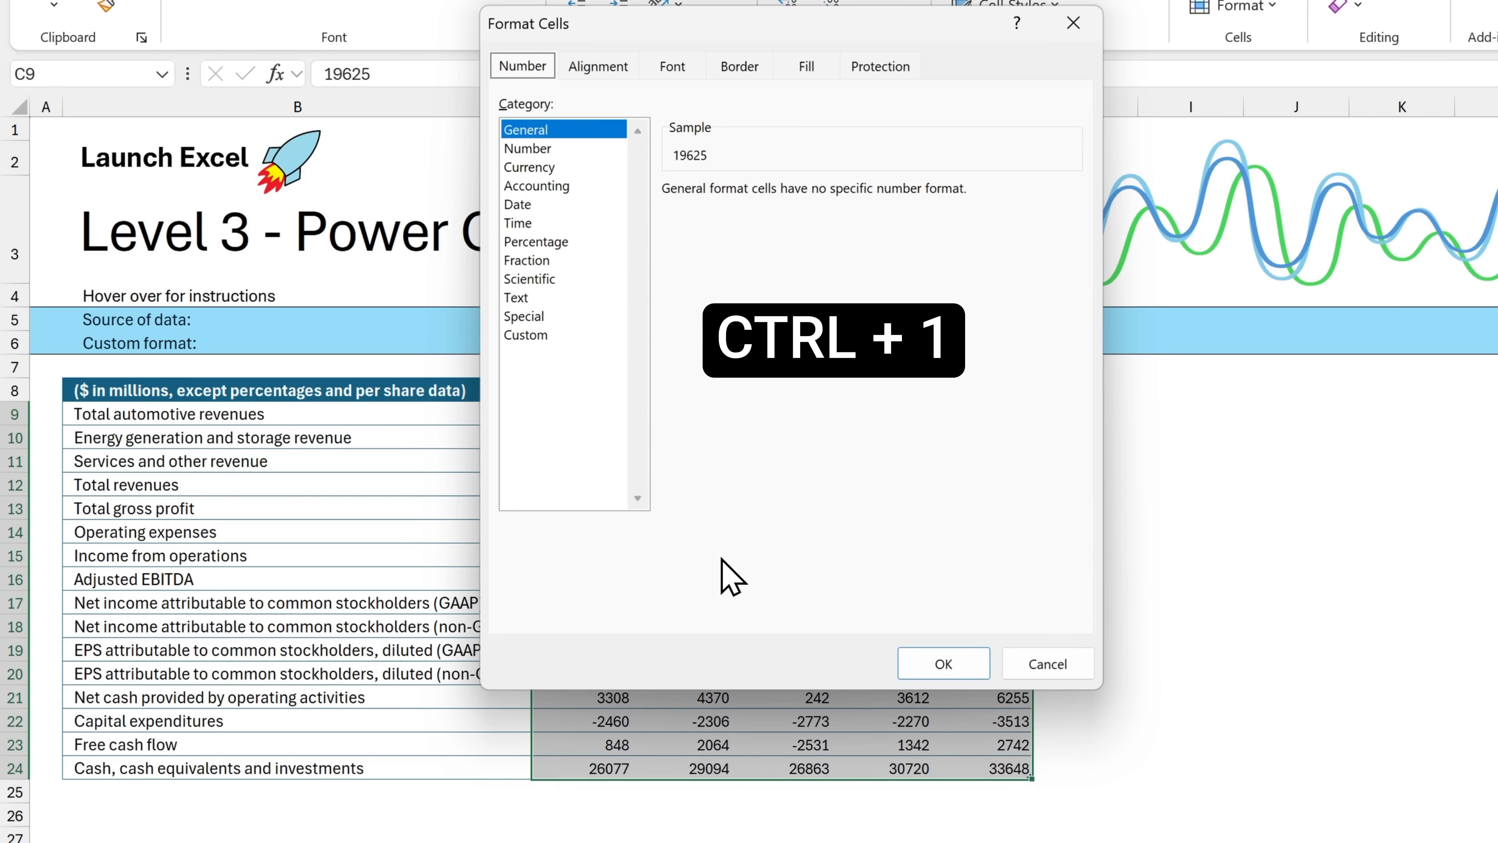
left_click(563, 340)
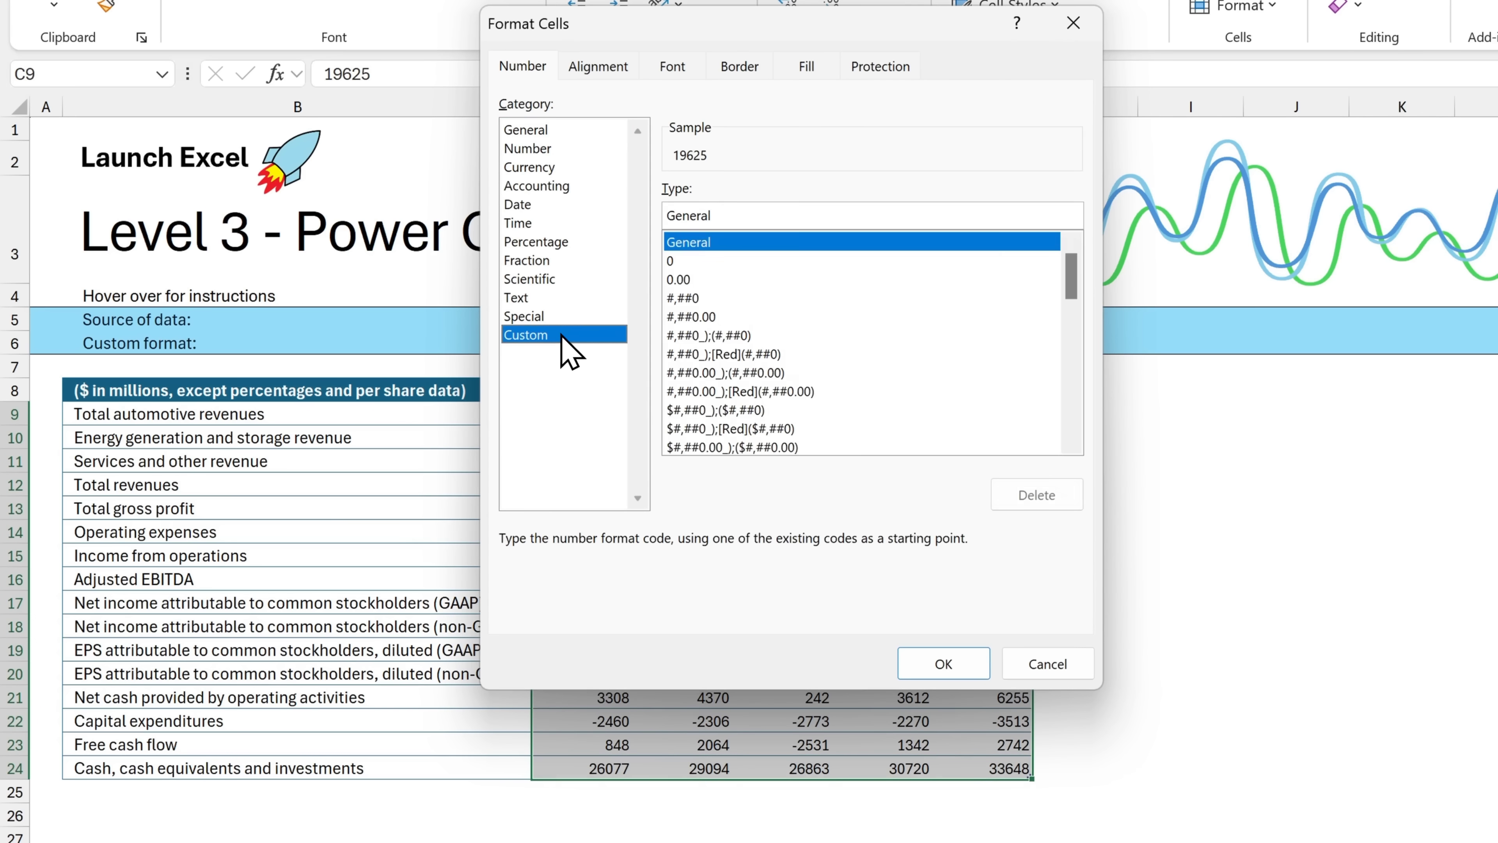
double_click(774, 215)
key("ctrl+v")
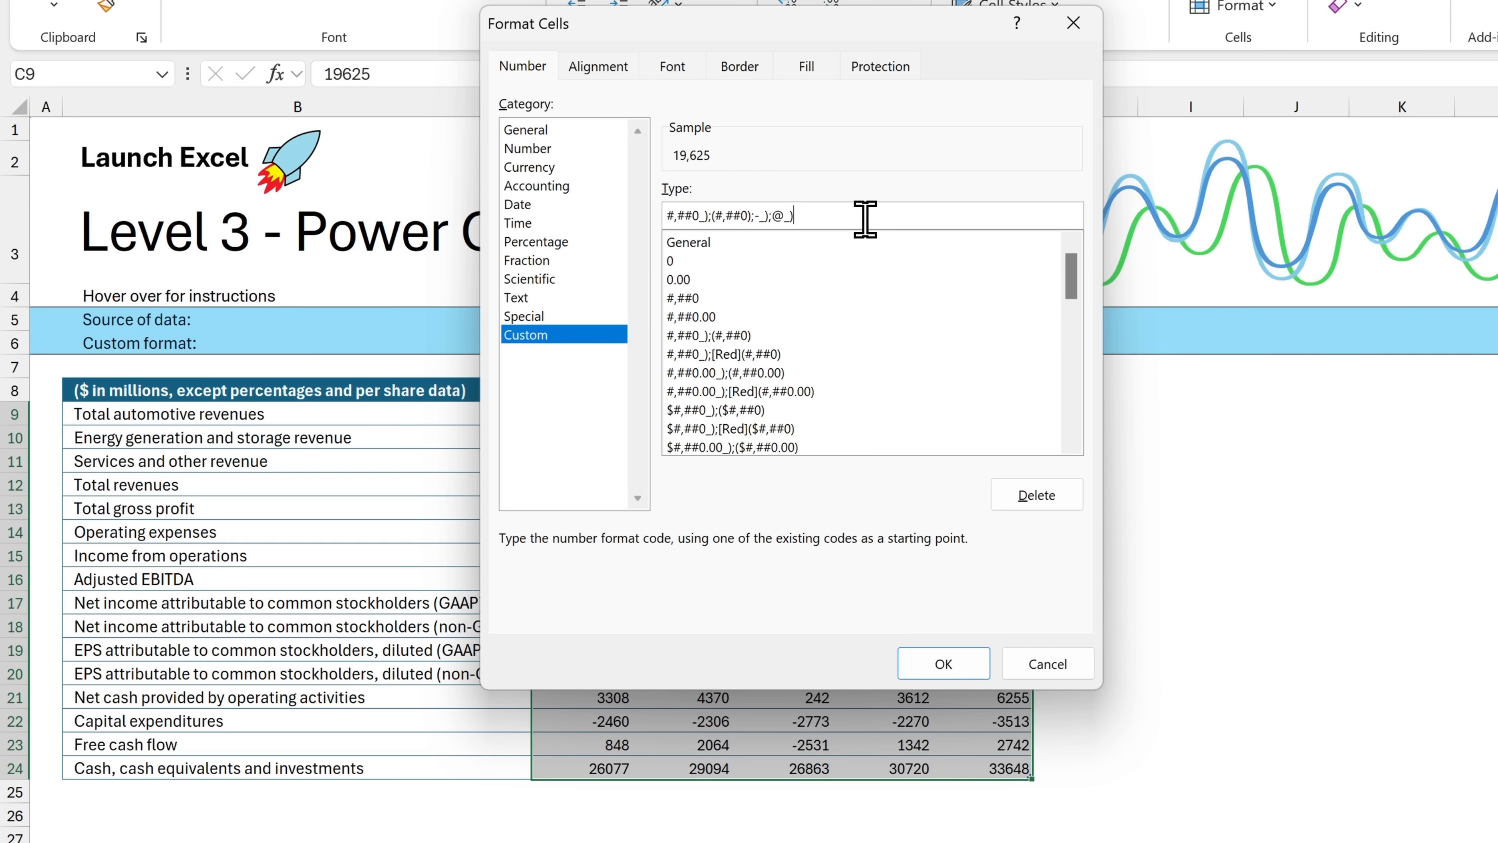
left_click(941, 664)
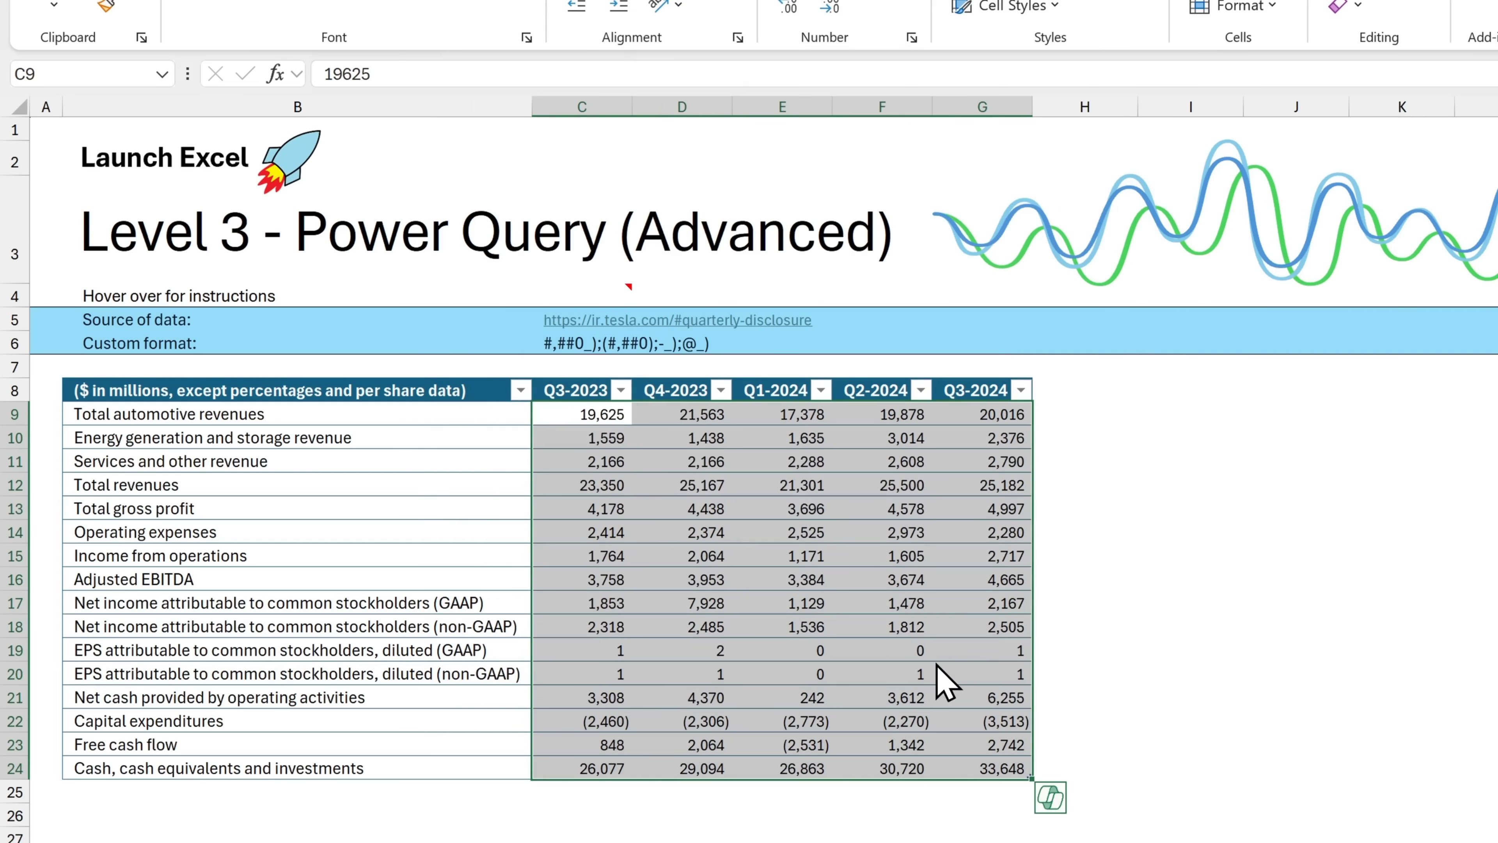
left_click_drag(616, 649, 982, 678)
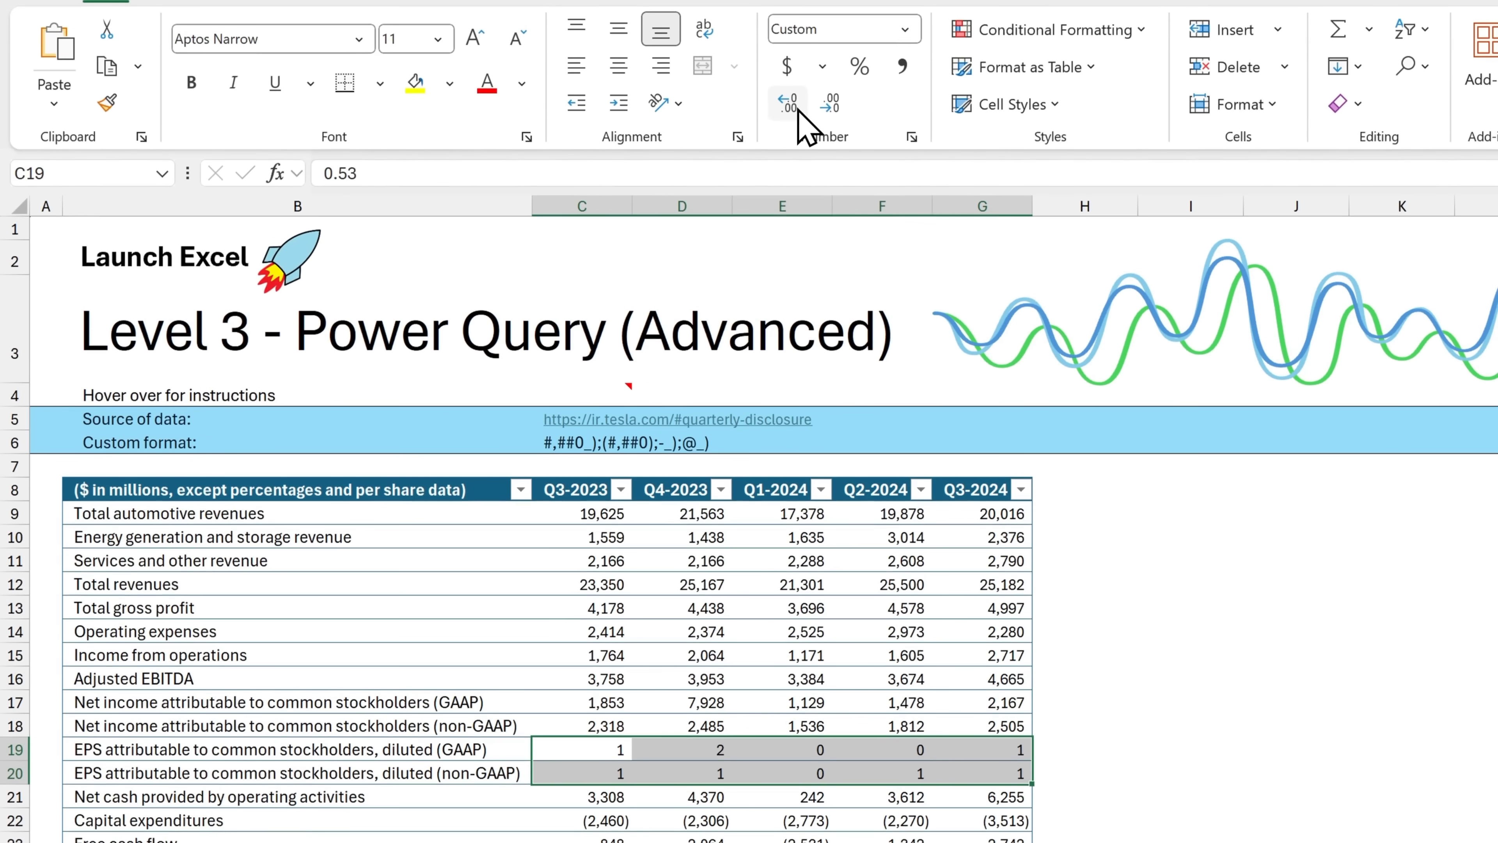
left_click(798, 109)
left_click(797, 109)
left_click(469, 356)
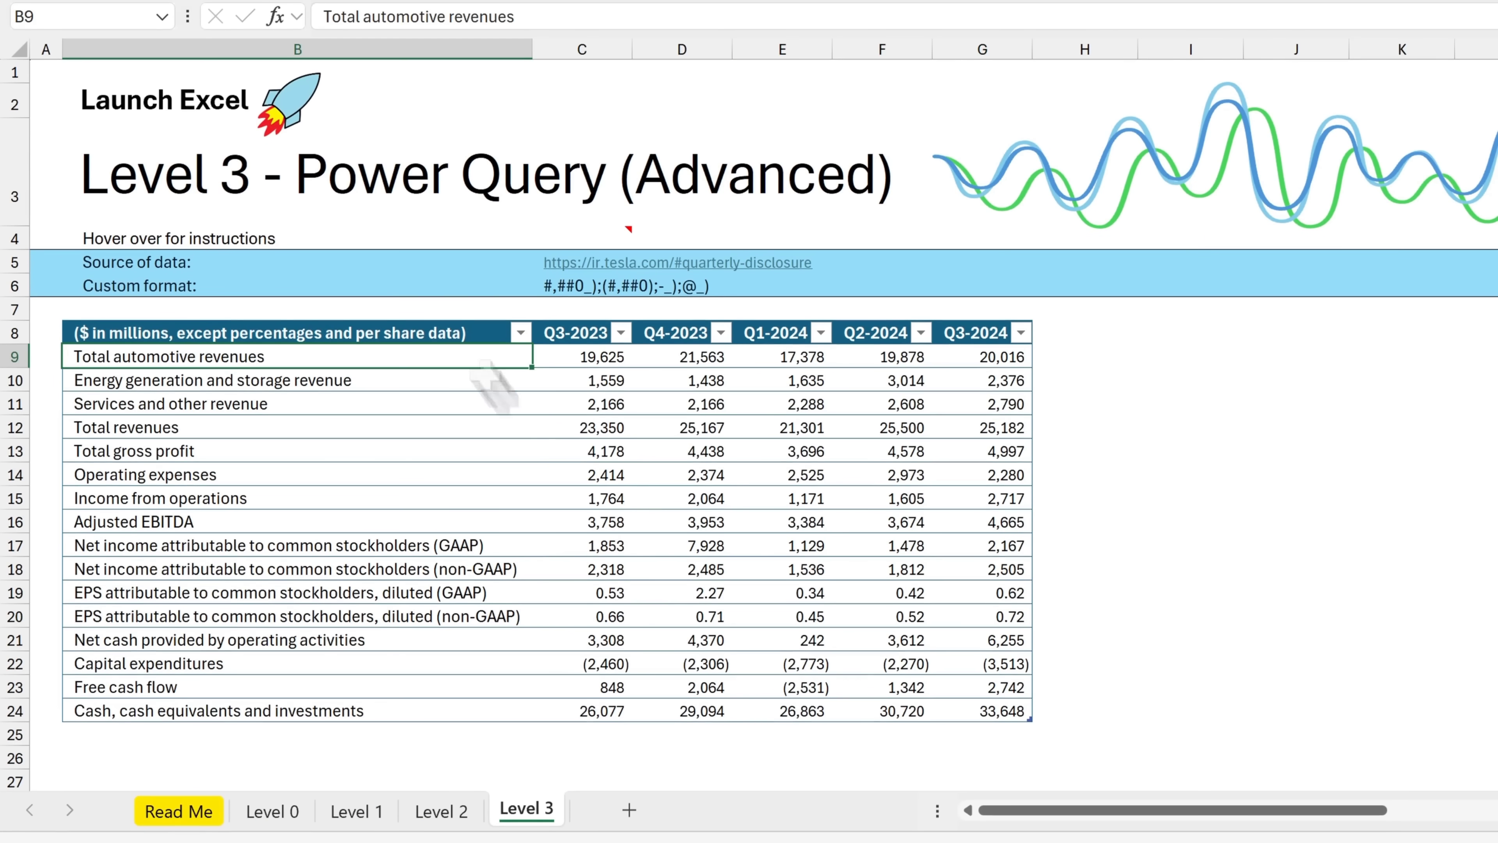